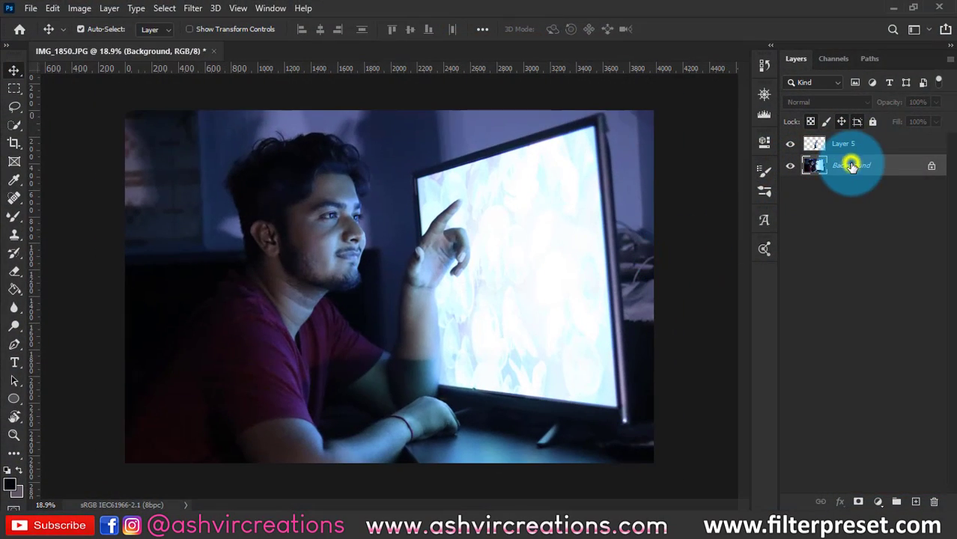
# - Duplicate the Background layer twice to get Background copy and Background copy 2
pyautogui.rightClick(851, 167)
pyautogui.click(858, 189)
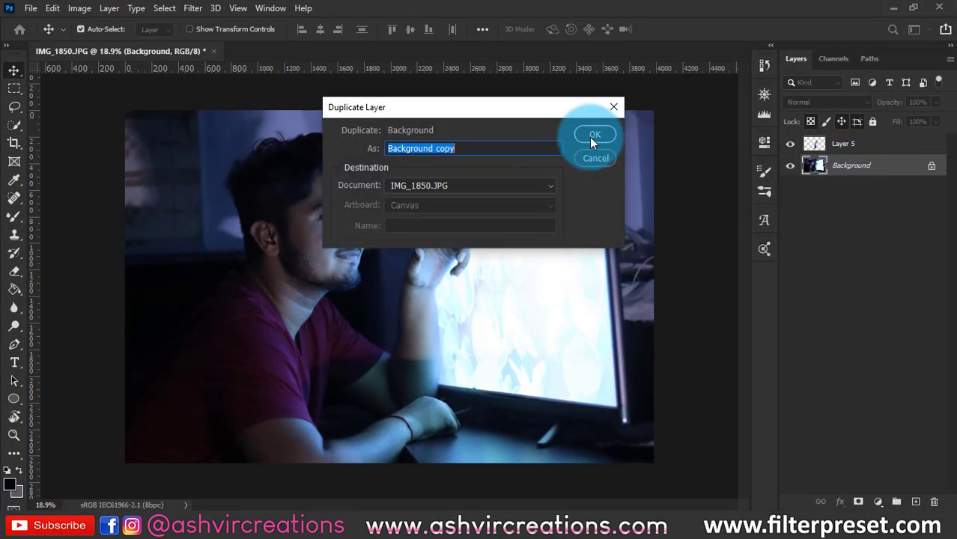
pyautogui.click(589, 139)
pyautogui.rightClick(837, 167)
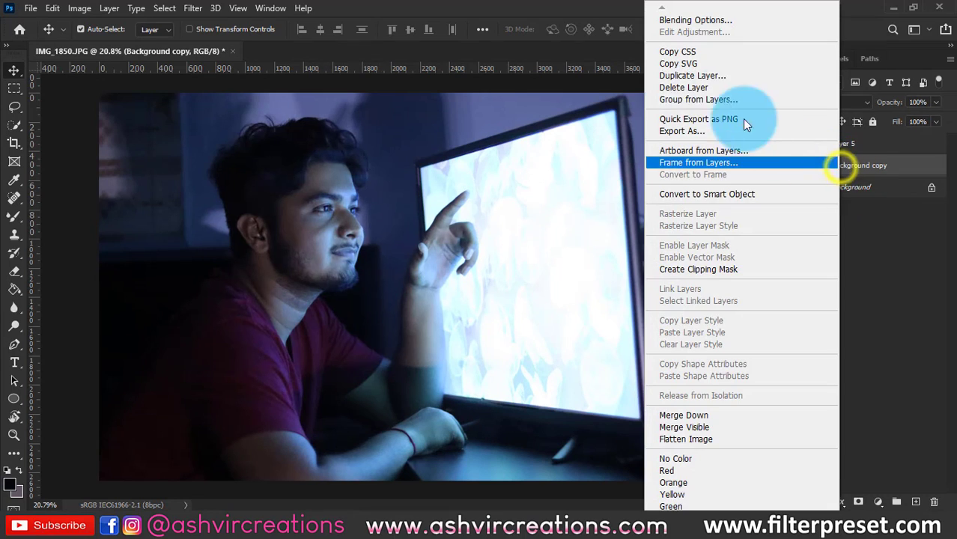
pyautogui.click(718, 78)
pyautogui.click(599, 132)
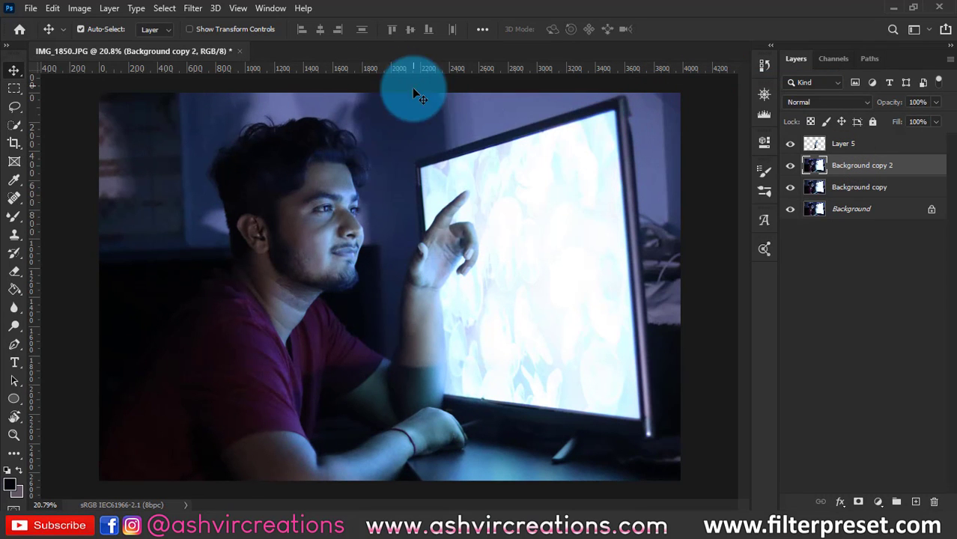
# - Apply the Camera Raw Filter to Background copy 2 with Highlights -60, Shadows -55, Whites -12 and Blacks -4
pyautogui.click(193, 9)
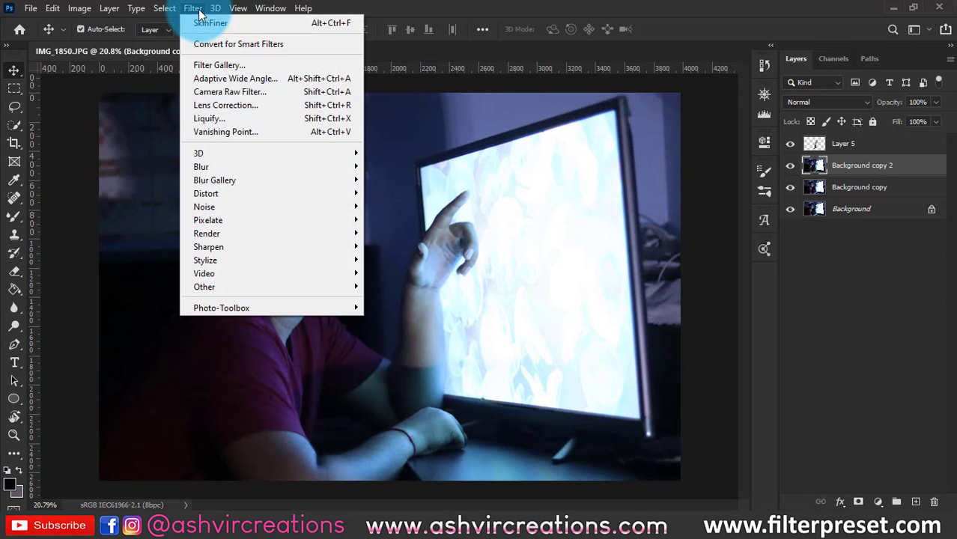
pyautogui.moveTo(217, 166)
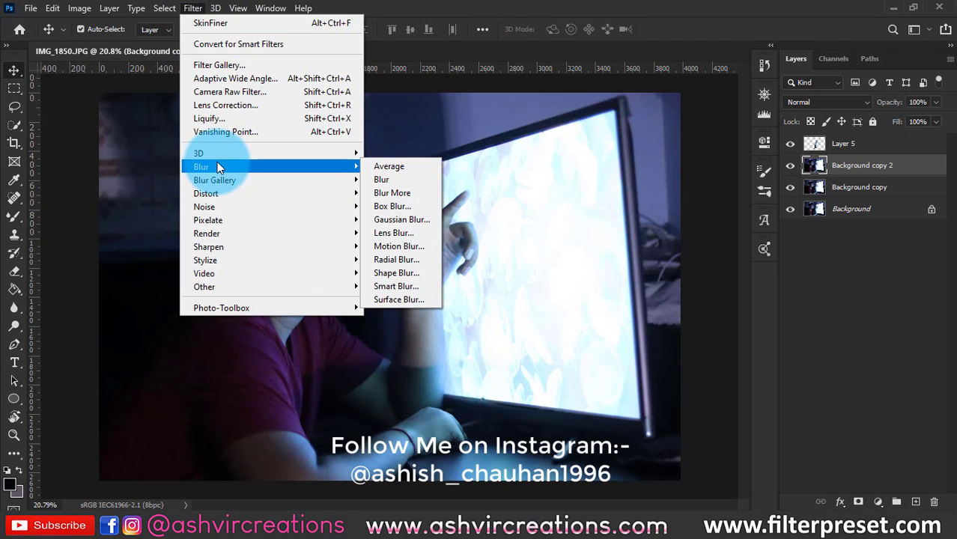
pyautogui.click(218, 92)
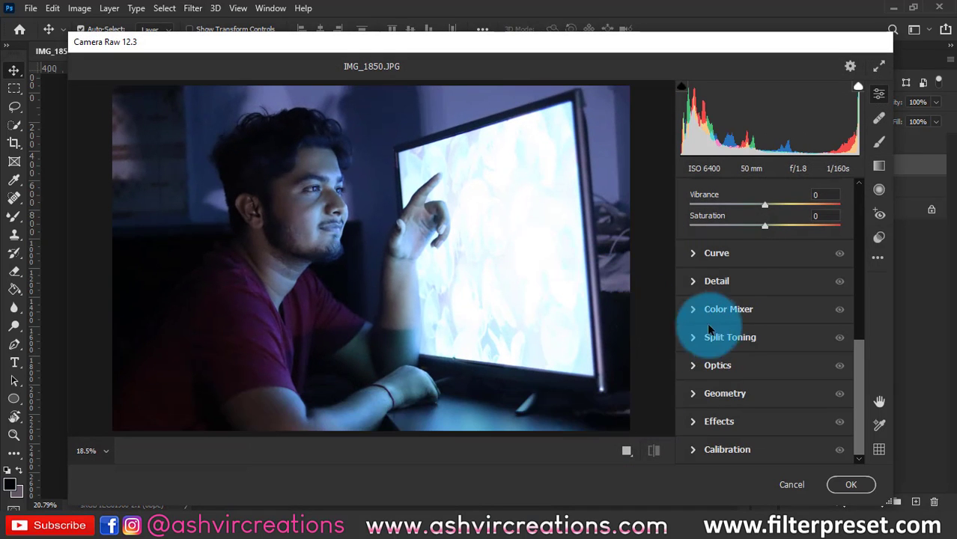
pyautogui.scroll(8, 735, 254)
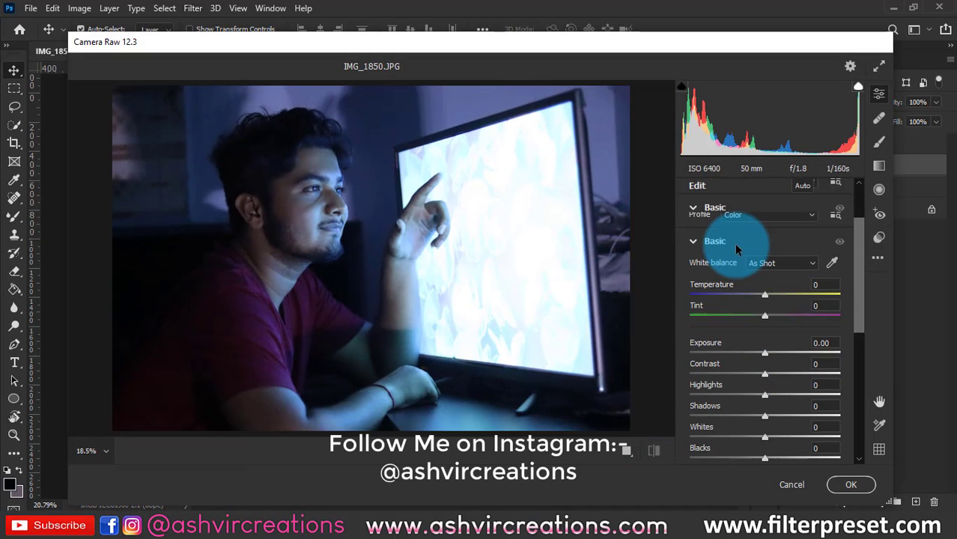
pyautogui.scroll(-2, 734, 254)
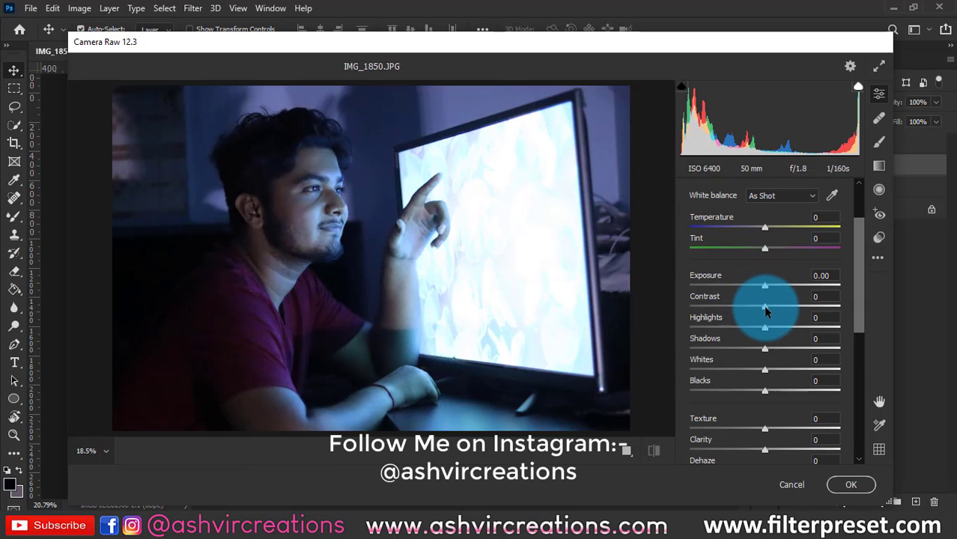
pyautogui.moveTo(764, 330); pyautogui.dragTo(718, 320)
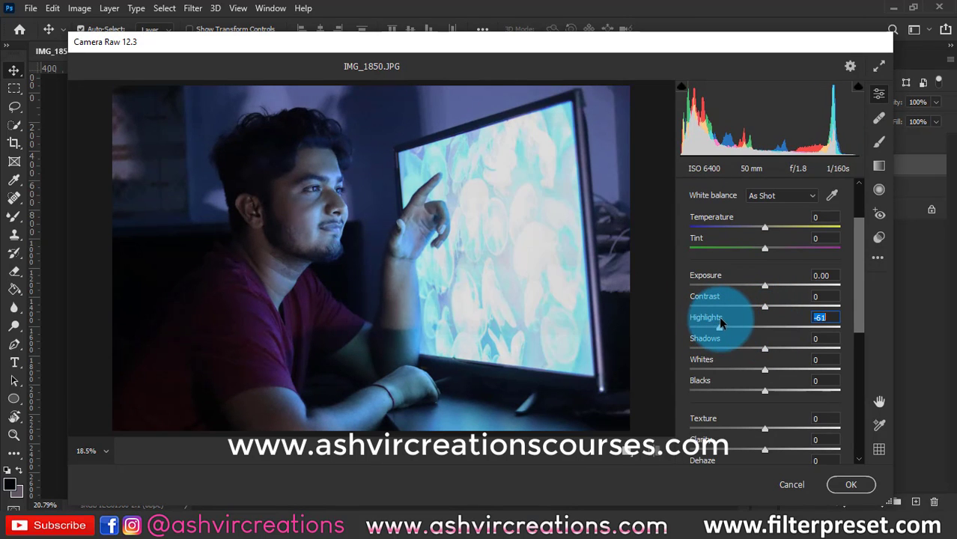
pyautogui.moveTo(764, 349); pyautogui.dragTo(711, 353)
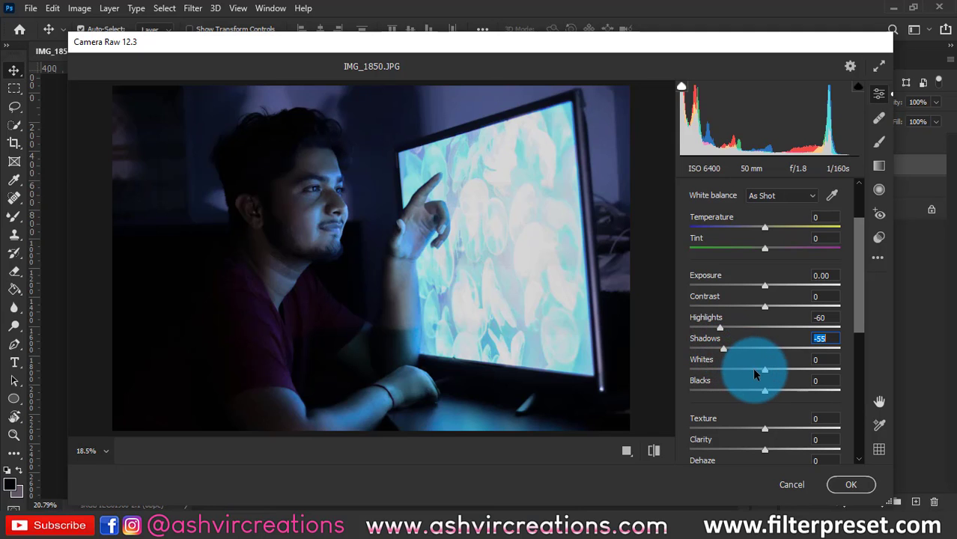
pyautogui.moveTo(750, 367); pyautogui.dragTo(759, 391)
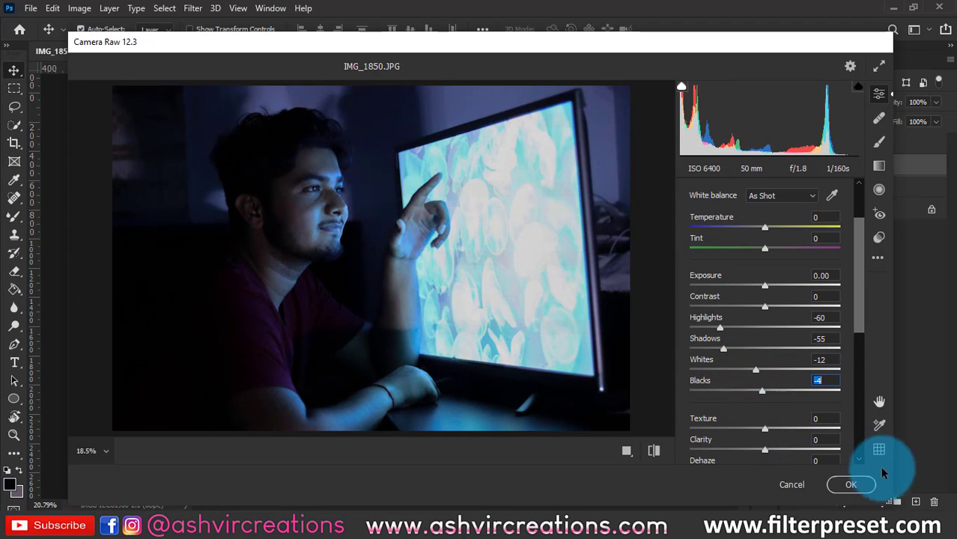
pyautogui.click(851, 485)
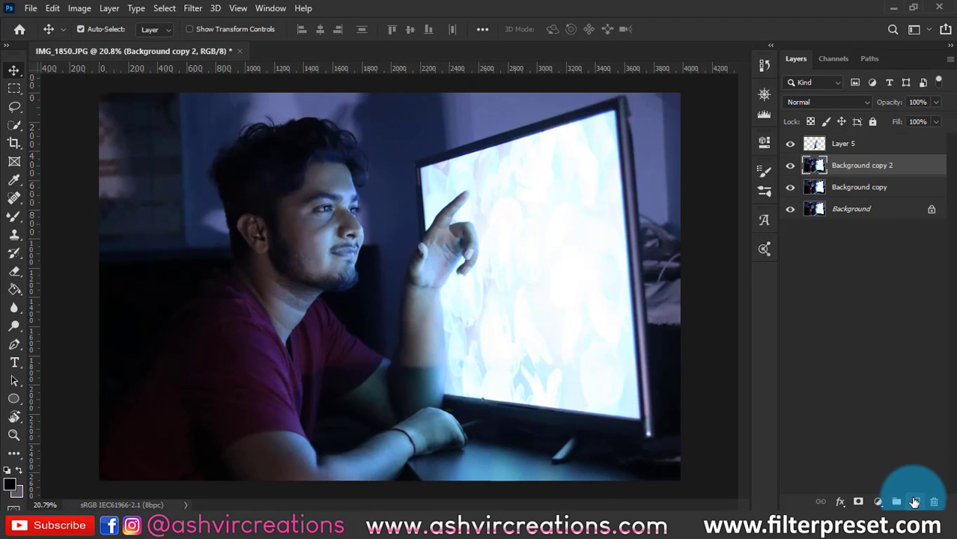
# - Create a new layer above Background copy 2 and set up a 250 px brush with dark blue sampled from the wall
pyautogui.click(914, 502)
pyautogui.click(22, 217)
pyautogui.click(56, 213)
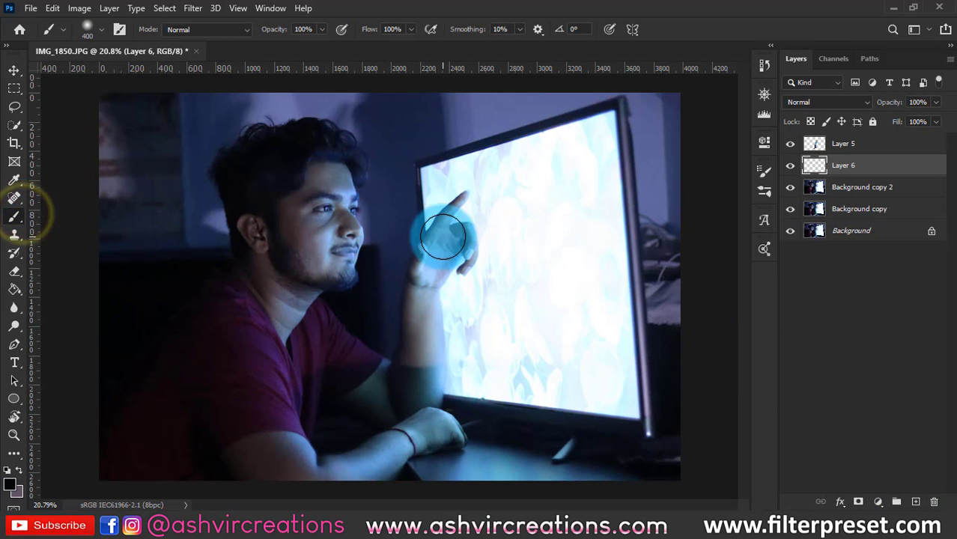
pyautogui.scroll(1, 421, 187)
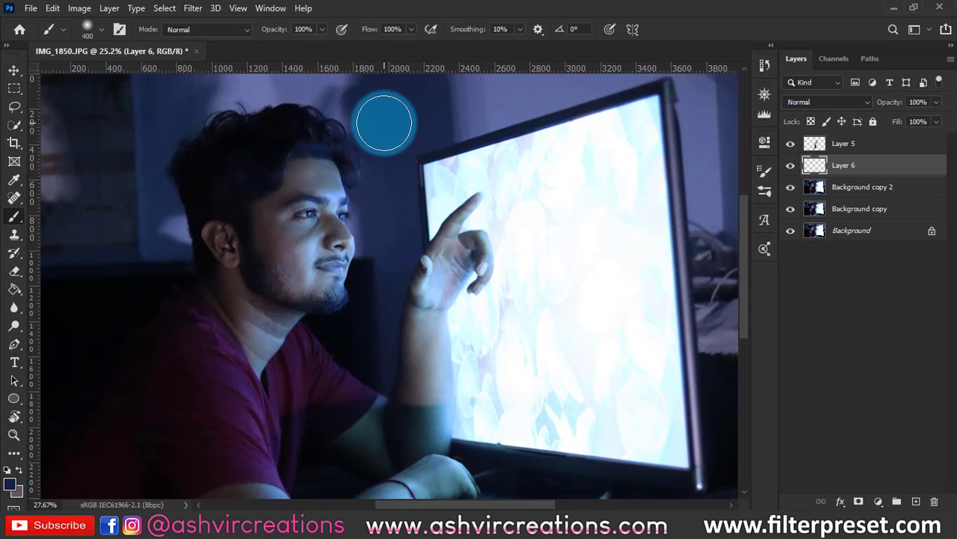
pyautogui.press('[')
pyautogui.press('[')
pyautogui.scroll(-1, 381, 150)
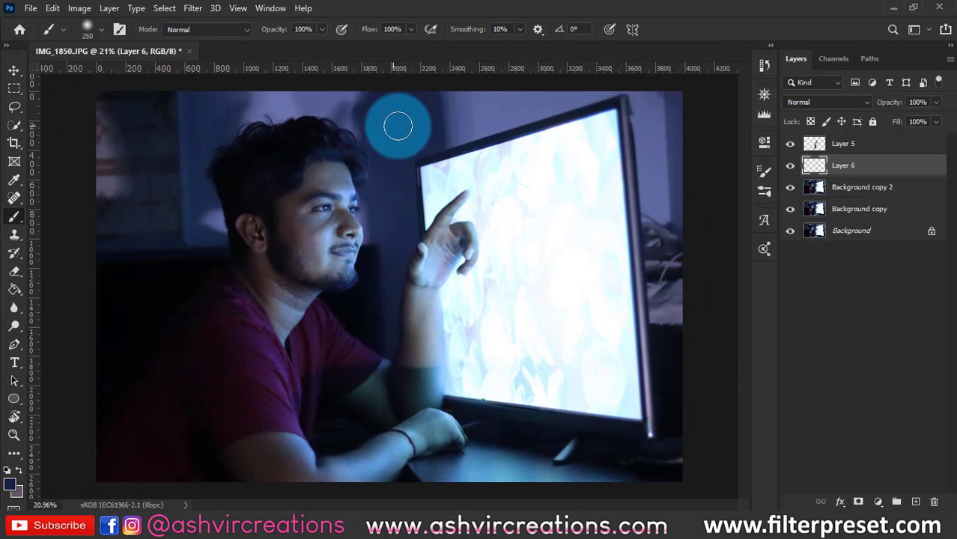
# - Paint dark blue over the wall above the monitor on the new layer, enlarging the brush up to 1100 px
pyautogui.press(']')
pyautogui.press(']')
pyautogui.press(']')
pyautogui.press(']')
pyautogui.press(']')
pyautogui.press(']')
pyautogui.press(']')
pyautogui.press(']')
pyautogui.scroll(-1, 505, 86)
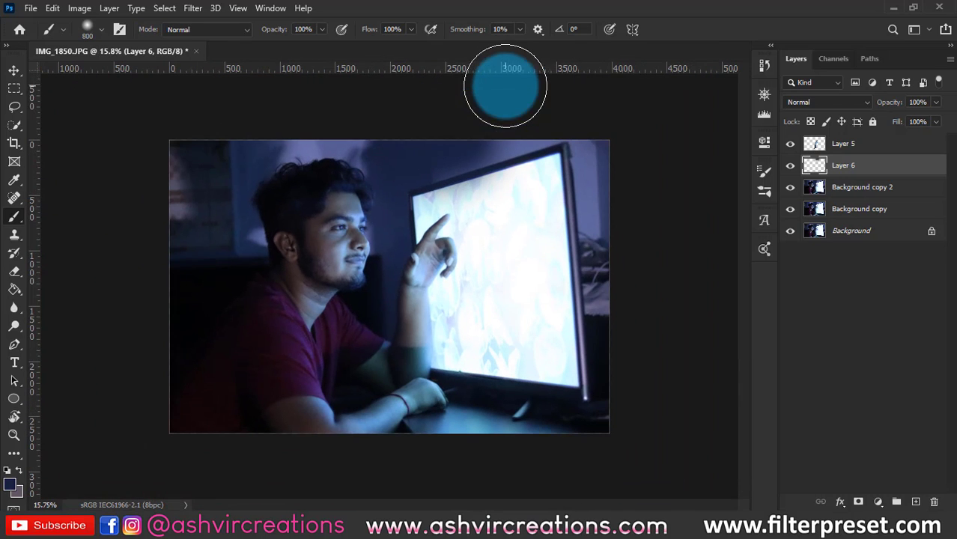
pyautogui.press(']')
pyautogui.press(']')
pyautogui.press(']')
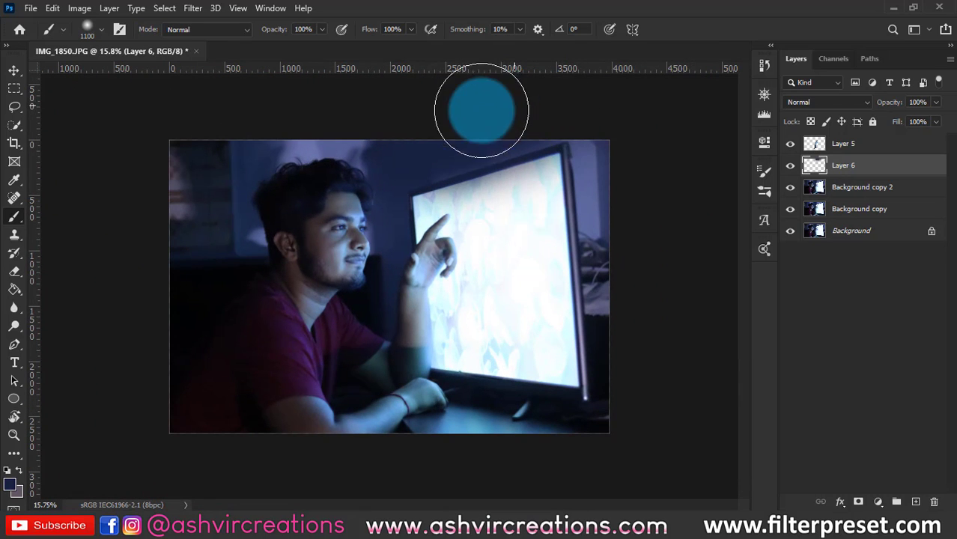
# - Paint the wall around the man's head dark blue, reducing the brush from 900 to 200 px for the finer areas
pyautogui.press('[')
pyautogui.press('[')
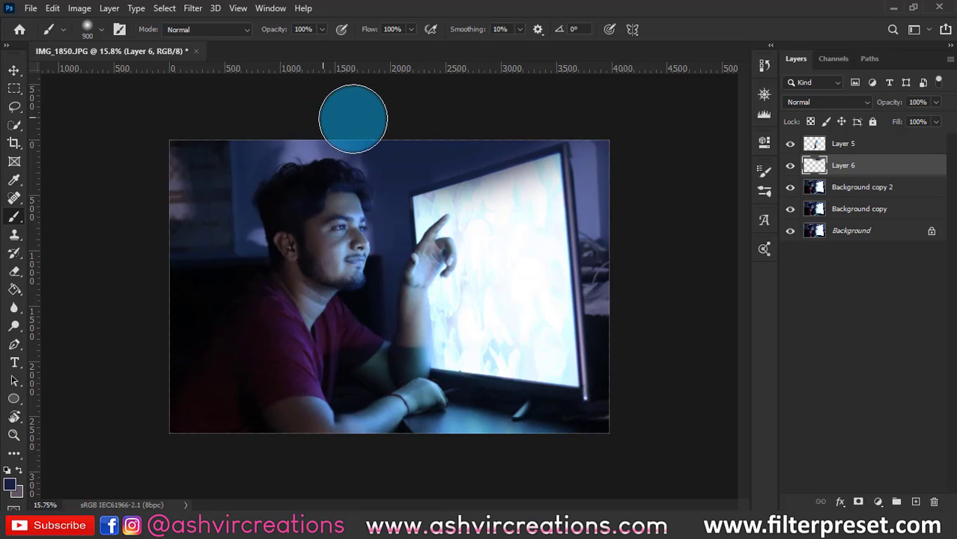
pyautogui.press('[')
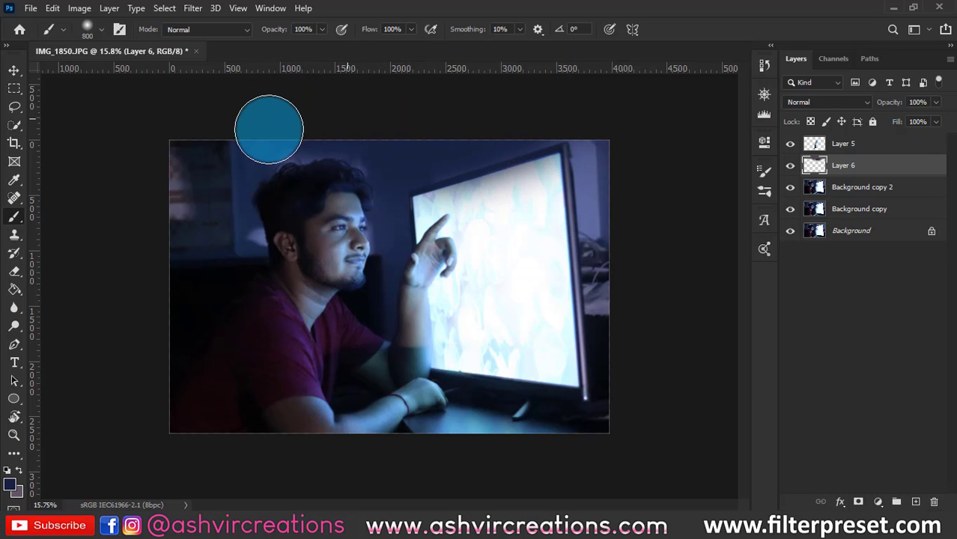
pyautogui.press('[')
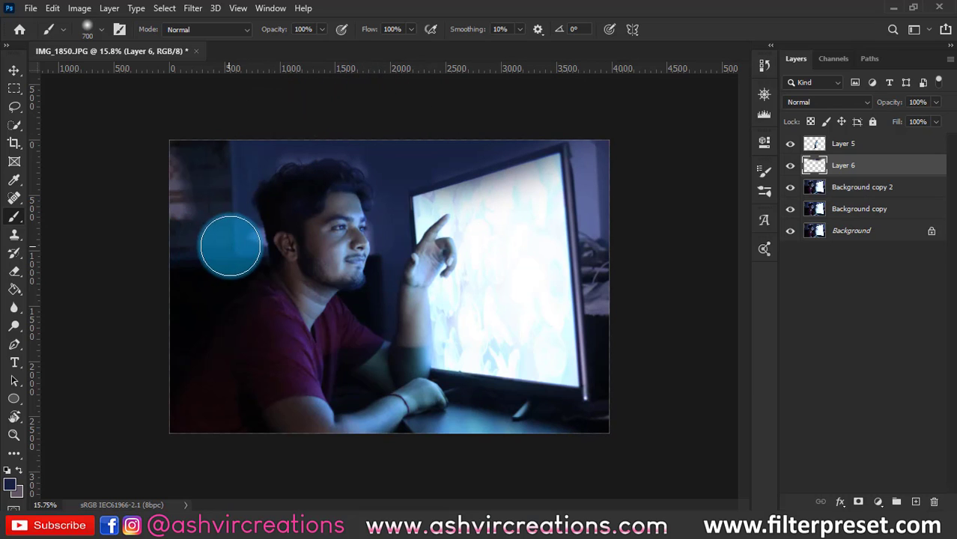
pyautogui.scroll(3, 246, 238)
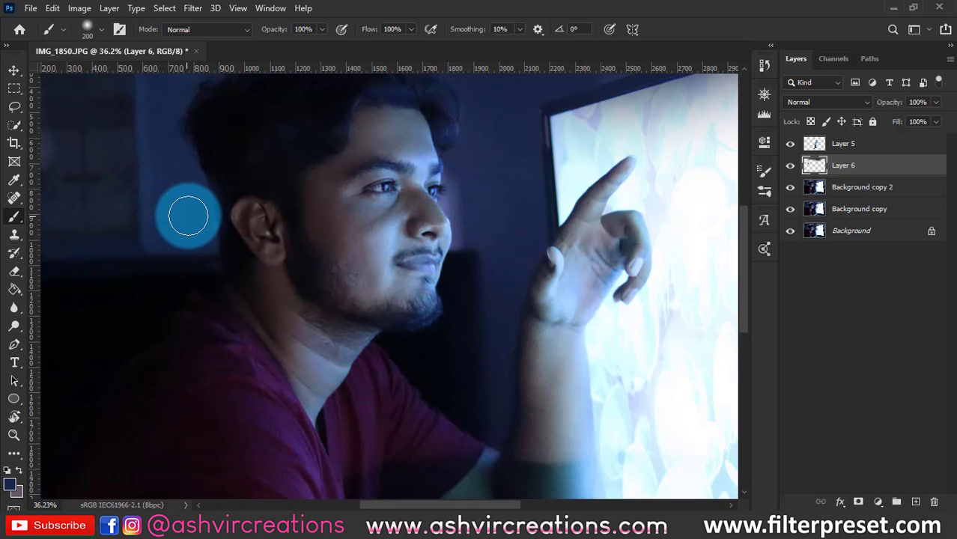
pyautogui.scroll(-3, 188, 216)
pyautogui.scroll(1, 192, 216)
pyautogui.scroll(-1, 196, 218)
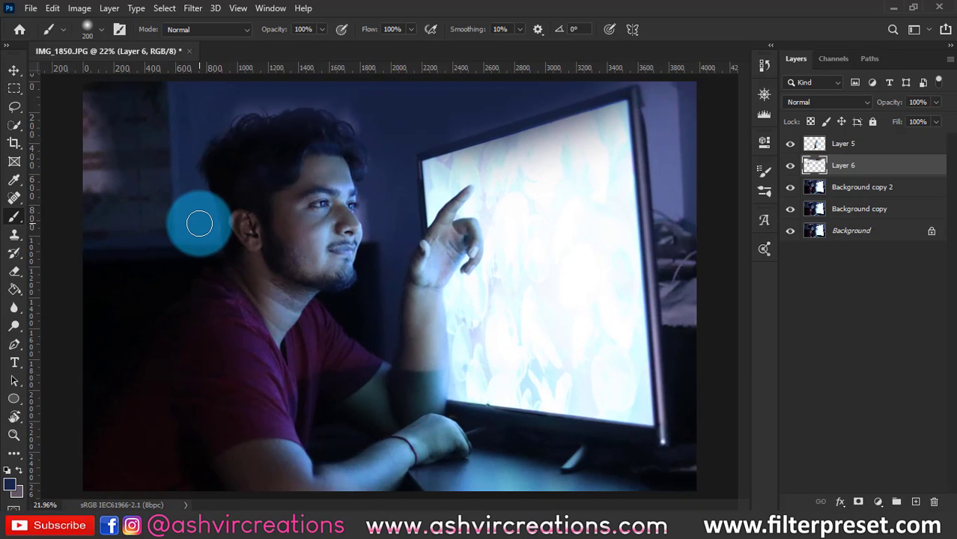
pyautogui.scroll(1, 199, 221)
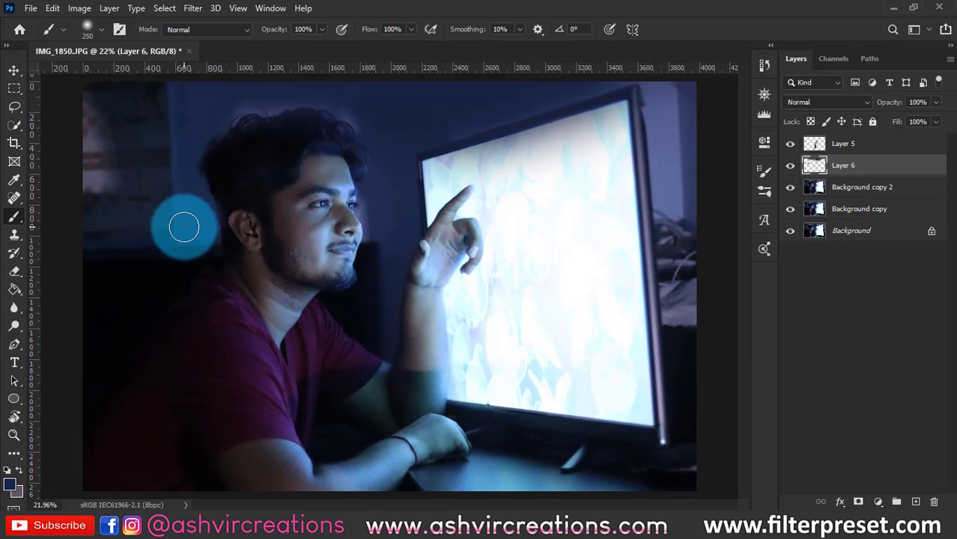
# - Cover the patterned wall behind the man's head with dark blue, using a brush enlarged to 600 px
pyautogui.press(']')
pyautogui.press(']')
pyautogui.press(']')
pyautogui.press(']')
pyautogui.press(']')
pyautogui.press(']')
pyautogui.press(']')
pyautogui.moveTo(174, 218)
pyautogui.mouseDown()
pyautogui.moveTo(80, 223)
pyautogui.moveTo(157, 199)
pyautogui.moveTo(147, 132)
pyautogui.moveTo(147, 175)
pyautogui.moveTo(151, 75)
pyautogui.moveTo(110, 114)
pyautogui.moveTo(101, 202)
pyautogui.moveTo(86, 147)
pyautogui.moveTo(104, 73)
pyautogui.moveTo(70, 183)
pyautogui.moveTo(69, 212)
pyautogui.moveTo(97, 218)
pyautogui.moveTo(73, 223)
pyautogui.moveTo(155, 161)
pyautogui.mouseUp()
pyautogui.press(']')
pyautogui.press(']')
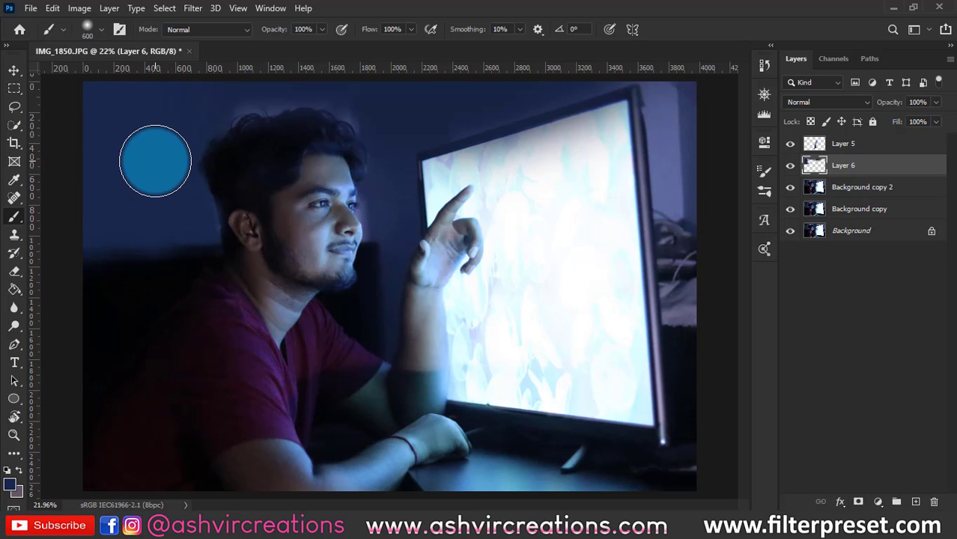
# - Compare the image with and without the painted Layer 6, and merge that layer with Background copy 2
pyautogui.press('v')
pyautogui.scroll(-2, 152, 160)
pyautogui.click(815, 166)
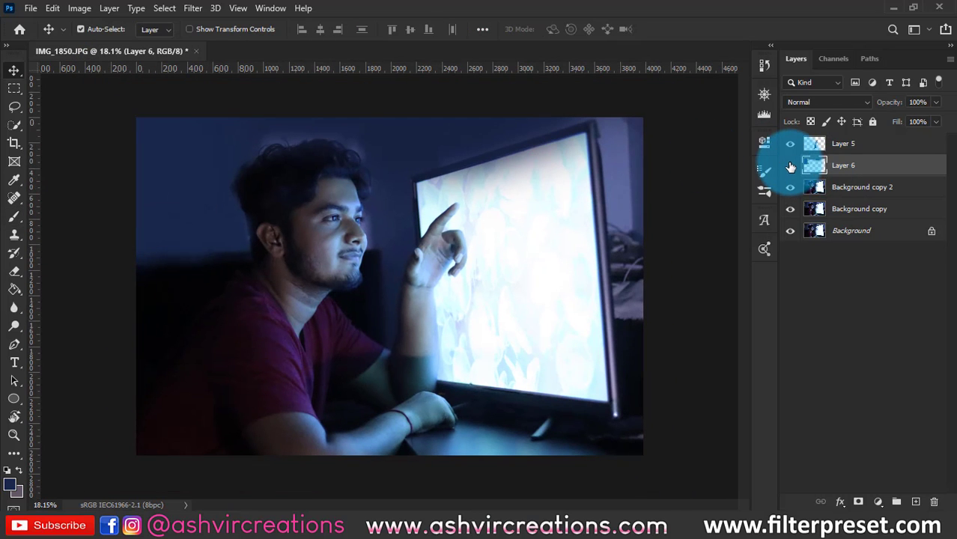
pyautogui.click(790, 165)
pyautogui.click(790, 165)
pyautogui.keyDown('shift'); pyautogui.click(840, 187); pyautogui.keyUp('shift')
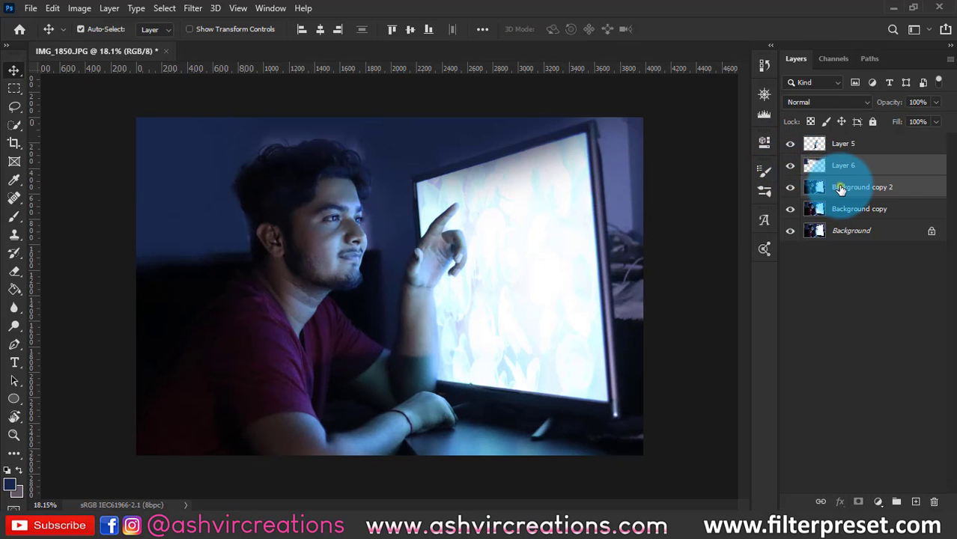
pyautogui.rightClick(840, 187)
pyautogui.click(719, 409)
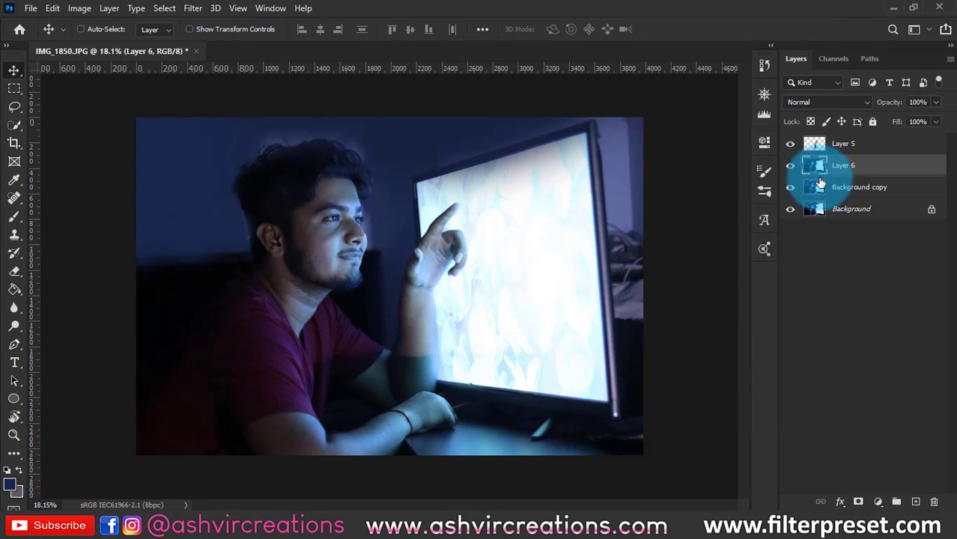
# - Duplicate the merged Layer 6 and reapply the last Camera Raw Filter to the duplicate
pyautogui.hotkey('ctrl', 'j')
pyautogui.click(192, 8)
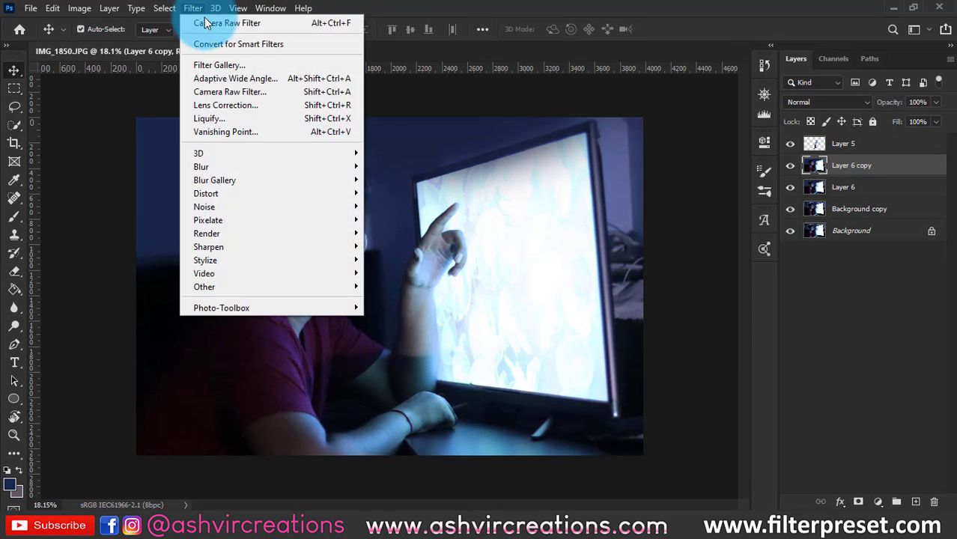
pyautogui.click(209, 23)
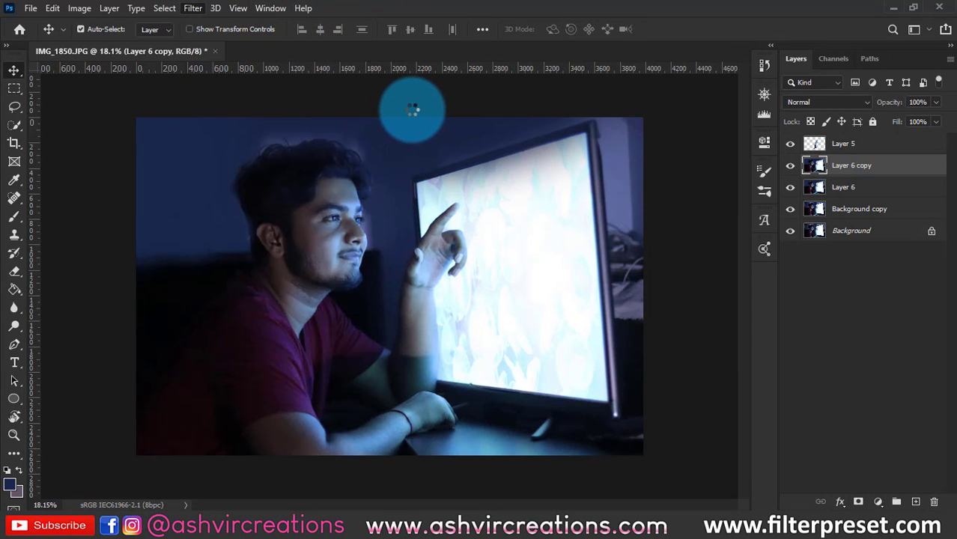
pyautogui.hotkey('ctrl', '+')
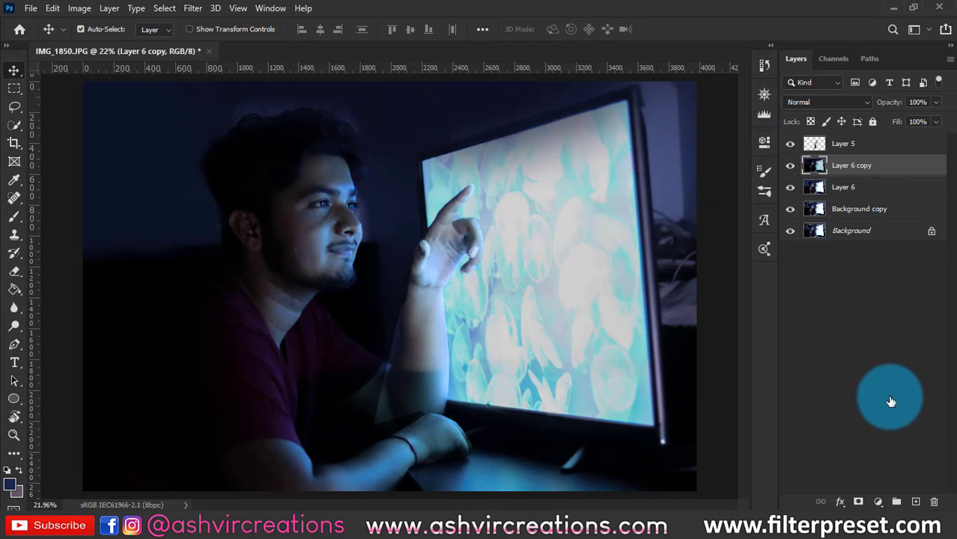
# - Create a new layer above Layer 6 copy and paint sampled dark blue along the wall above the head with a 400 px brush
pyautogui.click(915, 502)
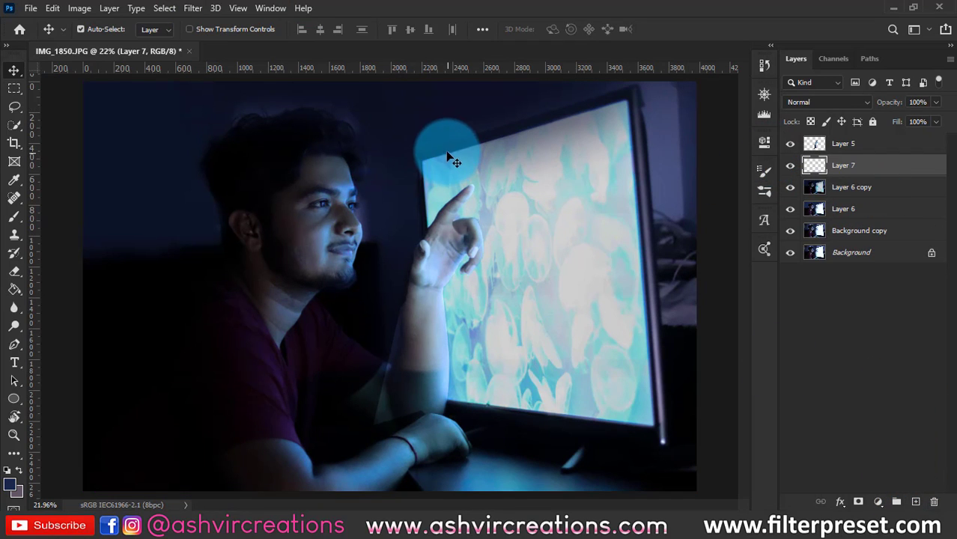
pyautogui.press('b')
pyautogui.scroll(3, 370, 100)
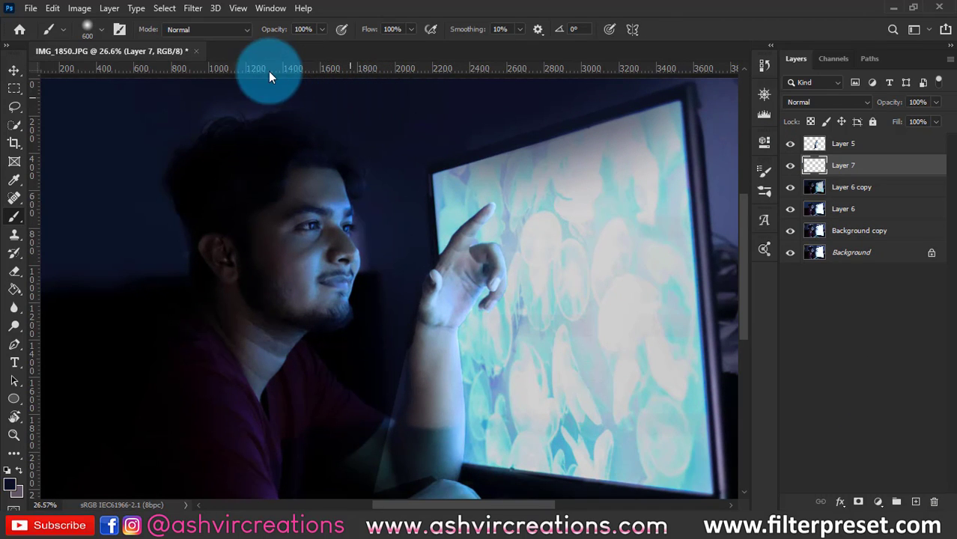
pyautogui.press('[')
pyautogui.press('[')
pyautogui.press('[')
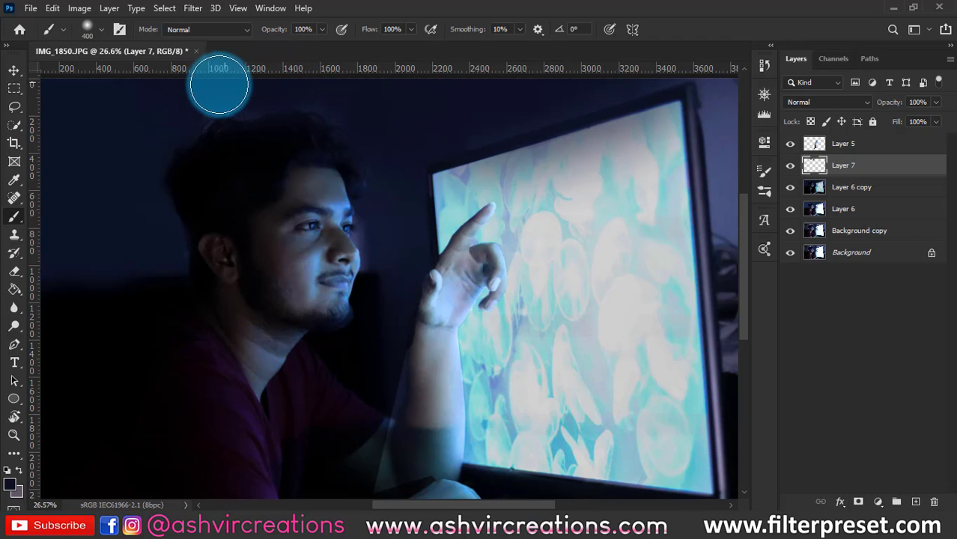
# - Set the blending mode of the newly painted Layer 7 to Color
pyautogui.press(']')
pyautogui.click(859, 103)
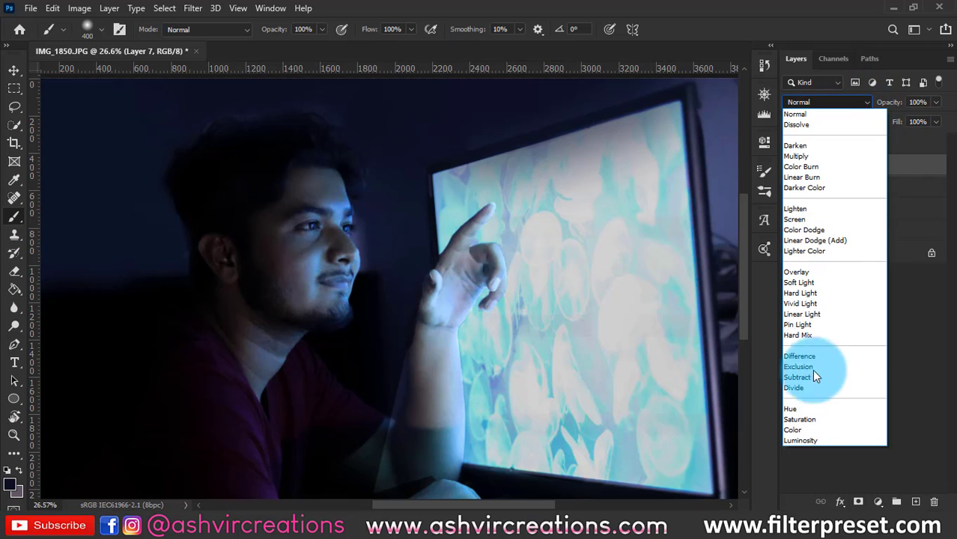
pyautogui.click(798, 429)
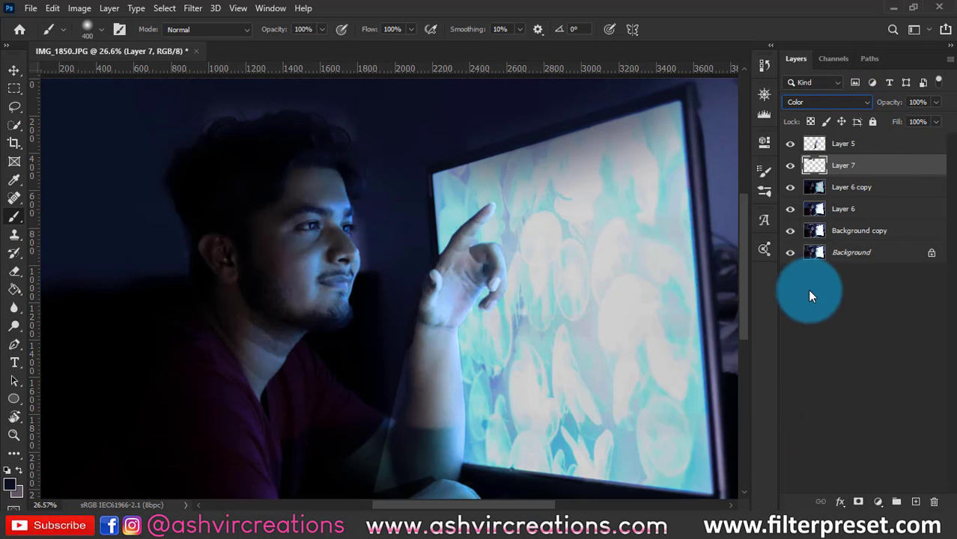
# - Set the painted Layer 7's blending mode back to Normal and lower its opacity to 71%
pyautogui.click(799, 102)
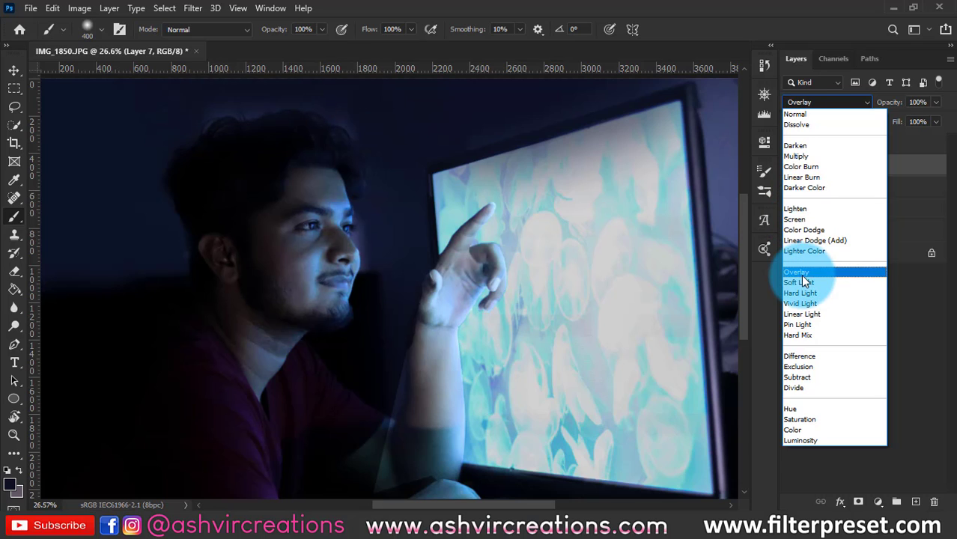
pyautogui.click(799, 114)
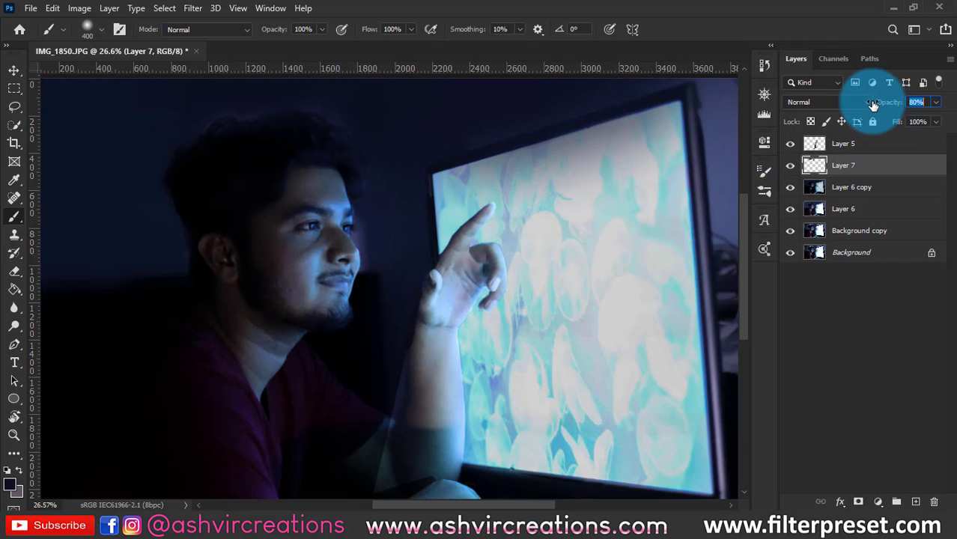
pyautogui.moveTo(867, 103); pyautogui.dragTo(866, 104)
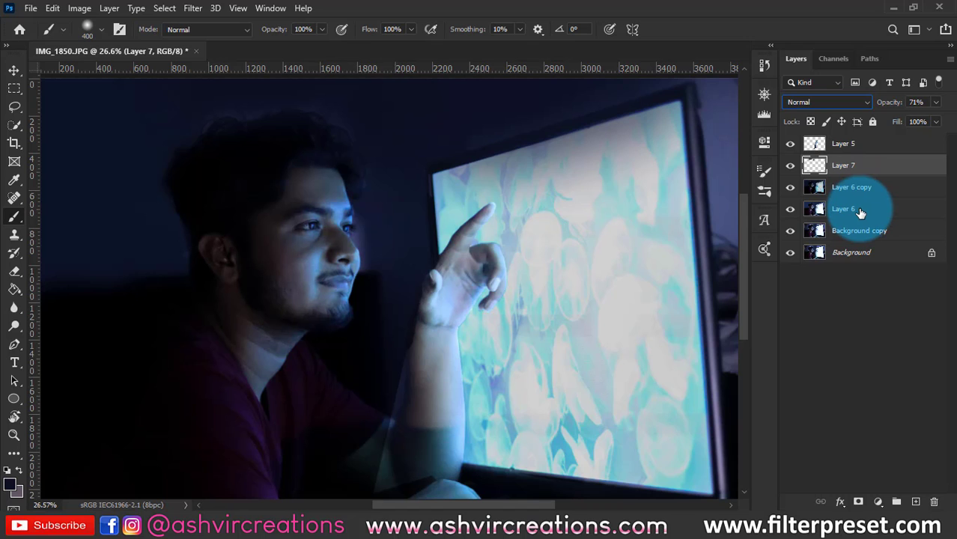
# - Merge Layer 7, Layer 6 copy and Layer 6 into a single layer
pyautogui.keyDown('shift'); pyautogui.click(861, 211); pyautogui.keyUp('shift')
pyautogui.rightClick(861, 212)
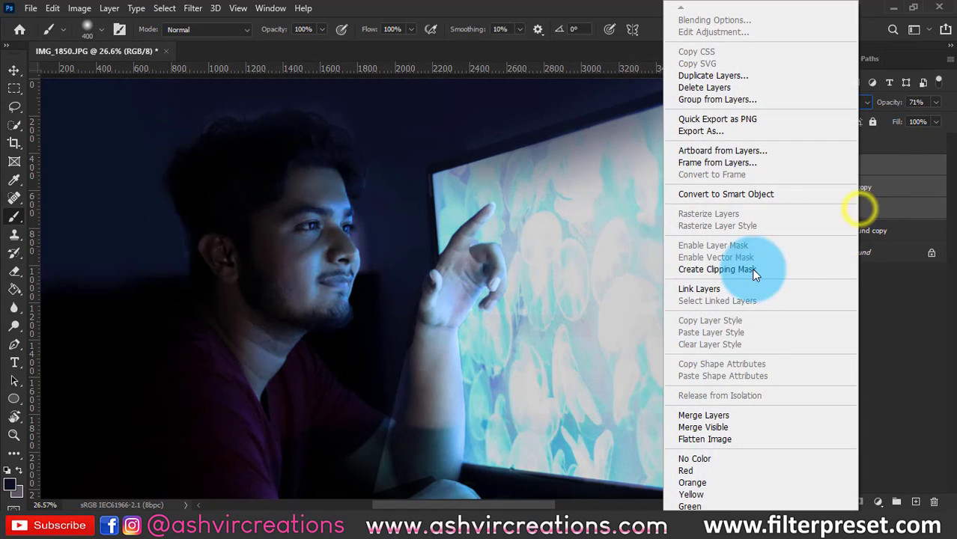
pyautogui.click(719, 414)
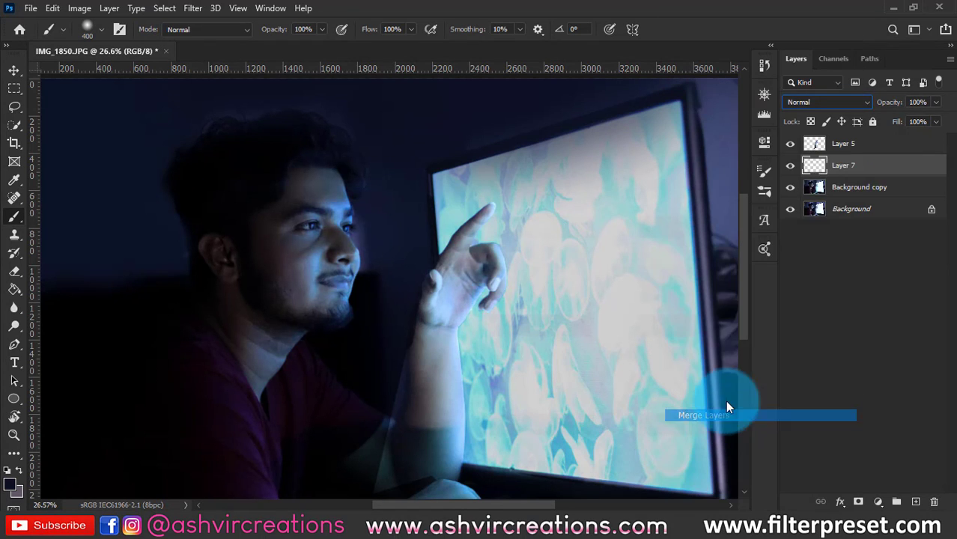
# - Load Layer 5's arm outline as a selection, then hide Layer 5 and make Layer 7 active
pyautogui.click(821, 146)
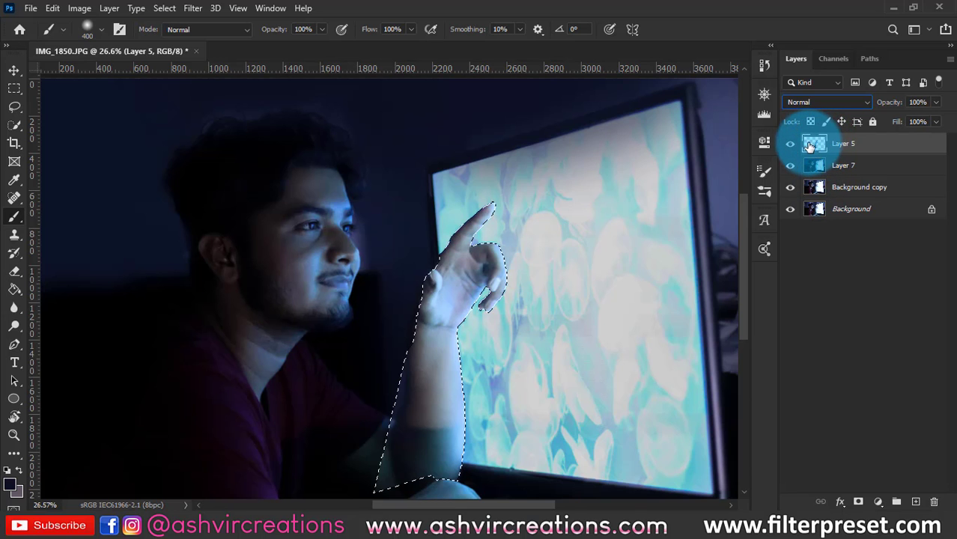
pyautogui.click(790, 144)
pyautogui.scroll(5, 553, 313)
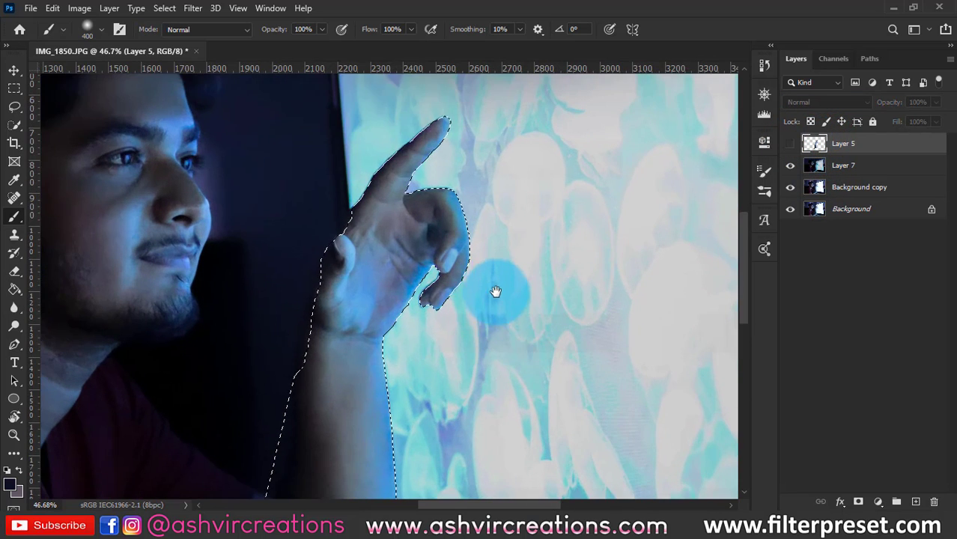
pyautogui.scroll(-5, 538, 208)
pyautogui.press('v')
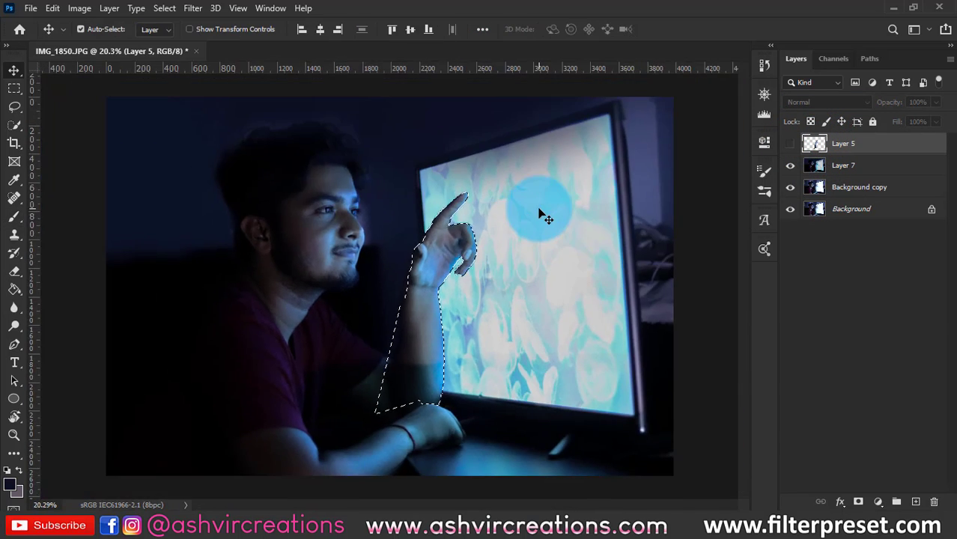
pyautogui.scroll(1, 544, 217)
pyautogui.click(839, 165)
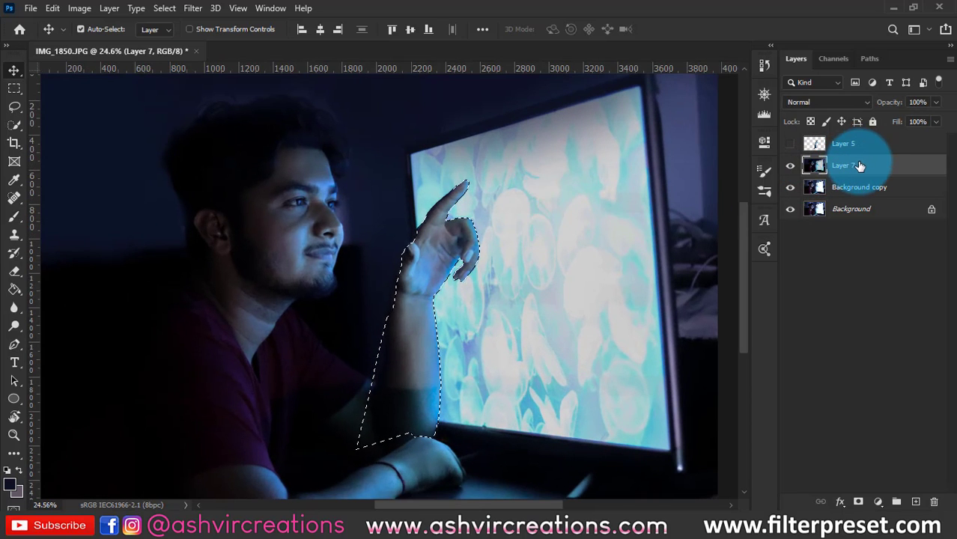
# - Duplicate the whole of Layer 7 and undo that duplication
pyautogui.rightClick(860, 166)
pyautogui.click(729, 77)
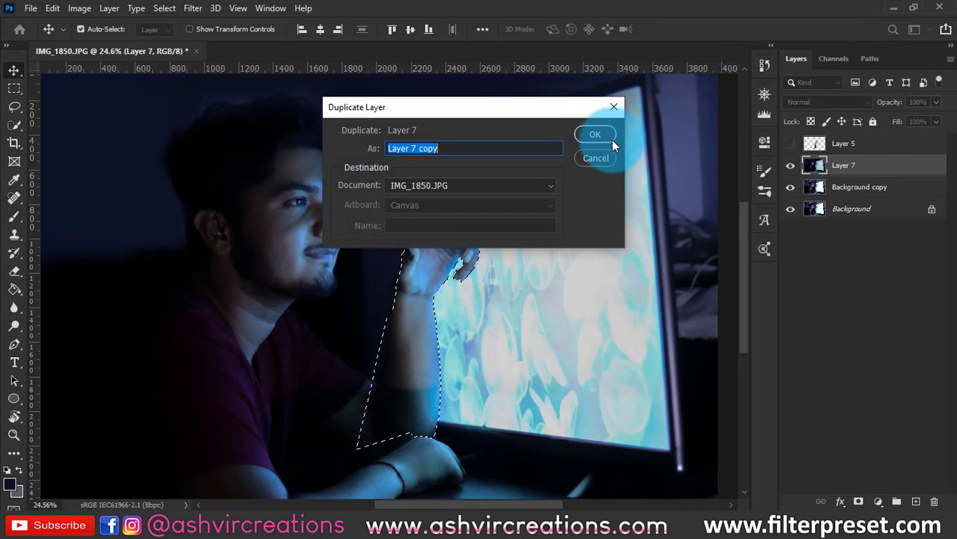
pyautogui.click(595, 135)
pyautogui.hotkey('ctrl', 'z')
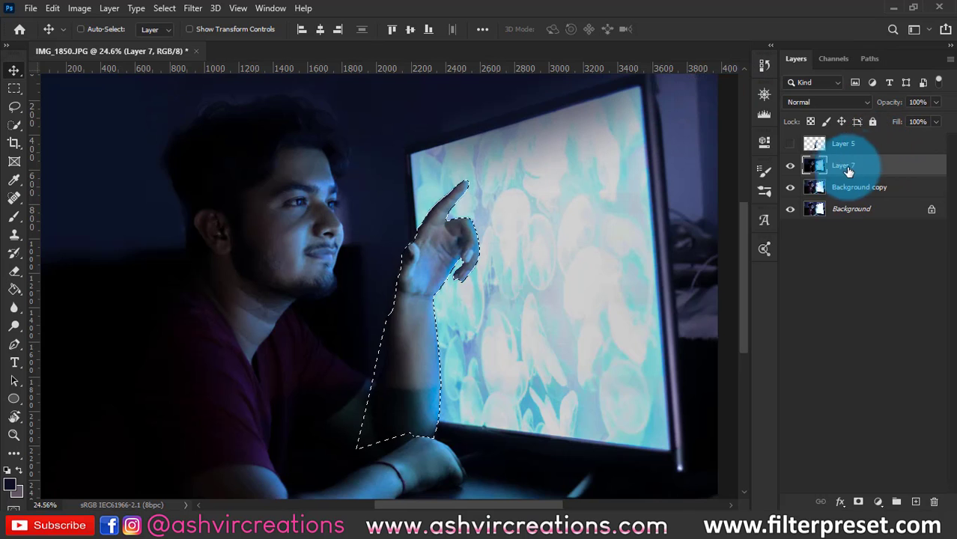
# - Copy the selected arm from Layer 7 onto a new layer and delete the hidden Layer 5
pyautogui.scroll(-2, 530, 288)
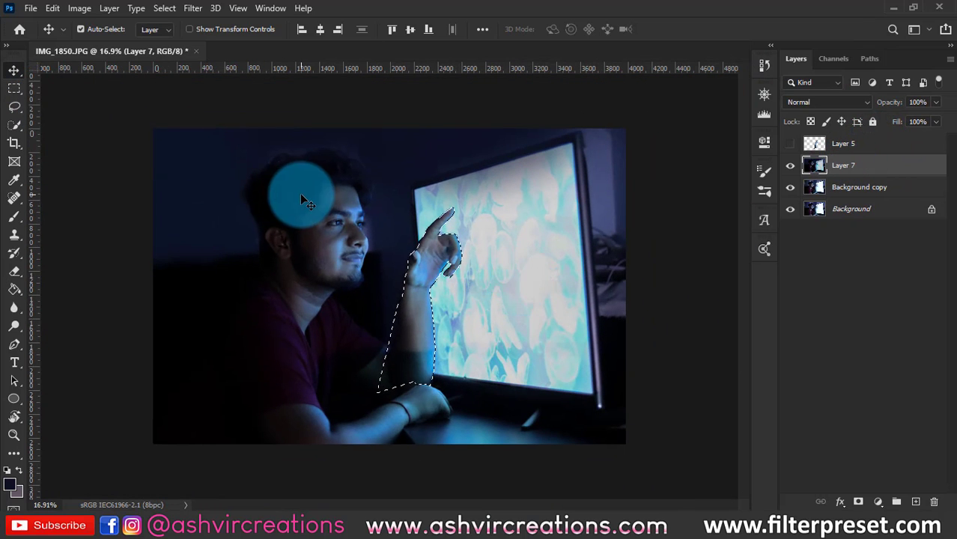
pyautogui.hotkey('ctrl', 'j')
pyautogui.click(872, 150)
pyautogui.press('Delete')
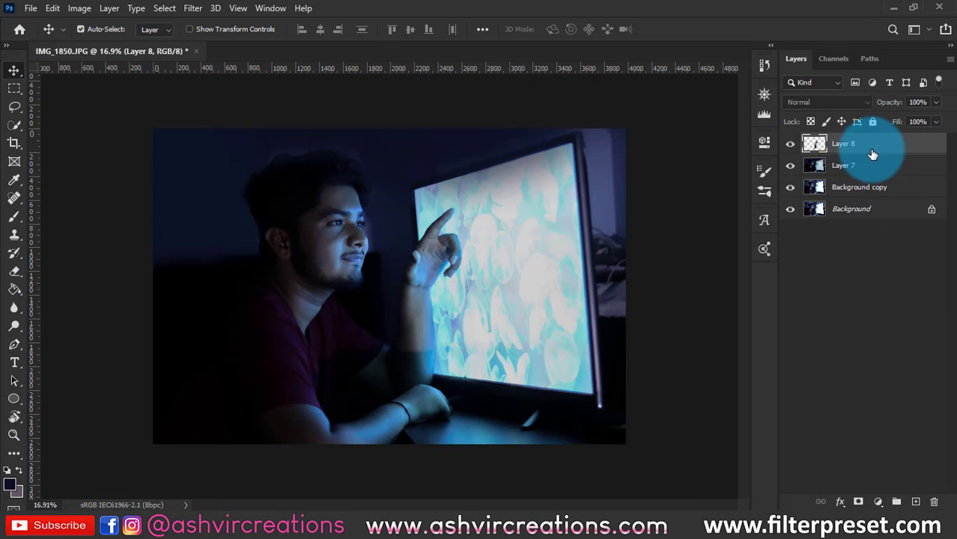
# - Isolate Layer 8 to inspect the arm cut-out, and show Layer 7 and Background copy again
pyautogui.moveTo(791, 165); pyautogui.dragTo(791, 211)
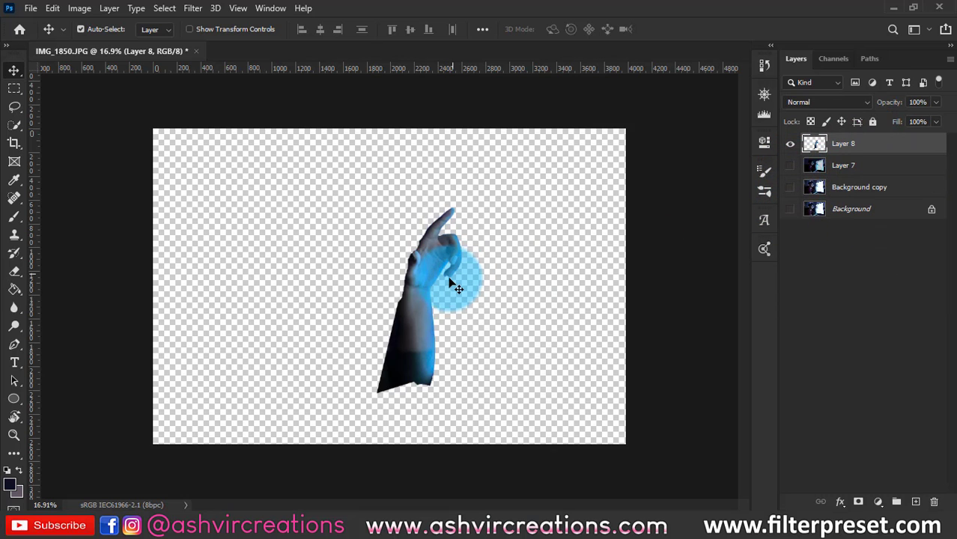
pyautogui.scroll(3, 433, 318)
pyautogui.scroll(-3, 433, 318)
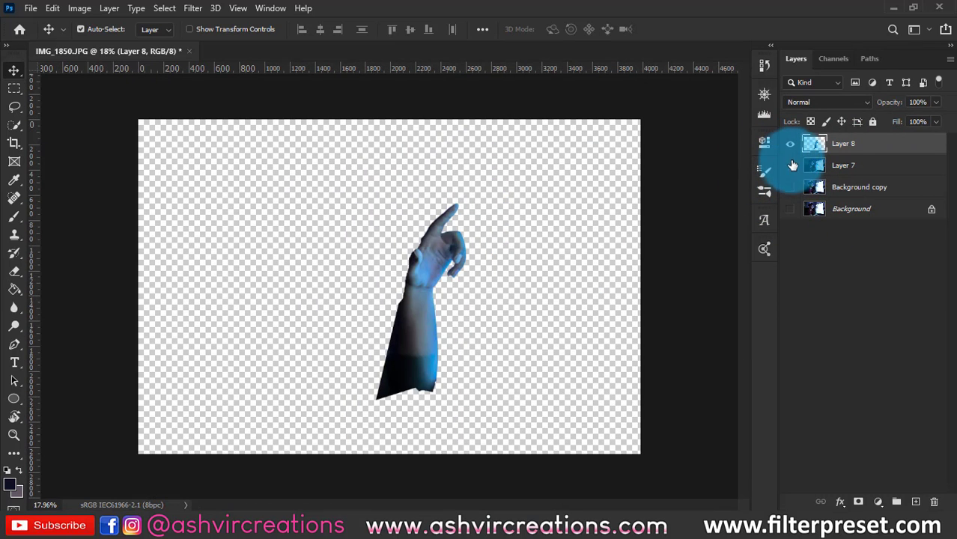
pyautogui.moveTo(790, 165); pyautogui.dragTo(790, 188)
# - With Layer 7 active, open the blue jellyfish photo from the JFishy folder on the Desktop
pyautogui.click(849, 166)
pyautogui.scroll(1, 524, 221)
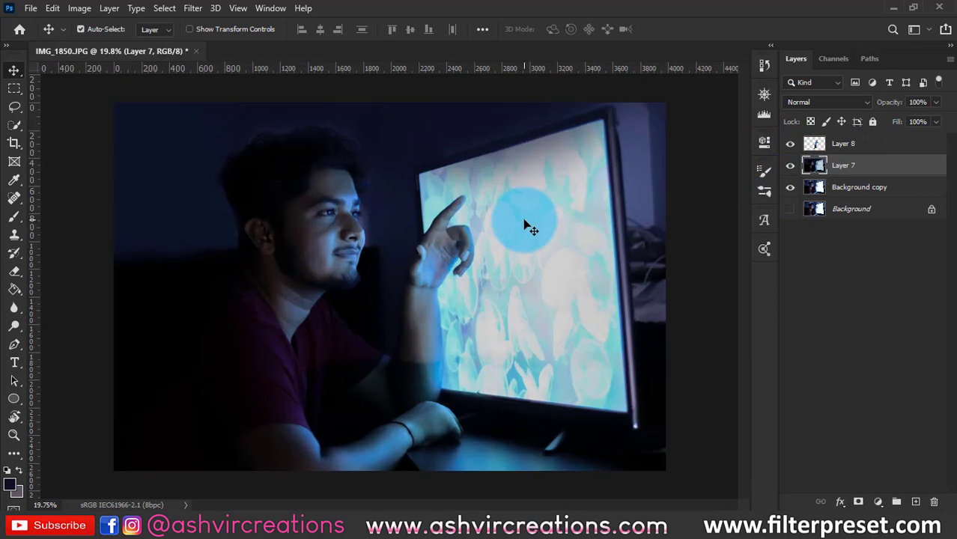
pyautogui.click(31, 7)
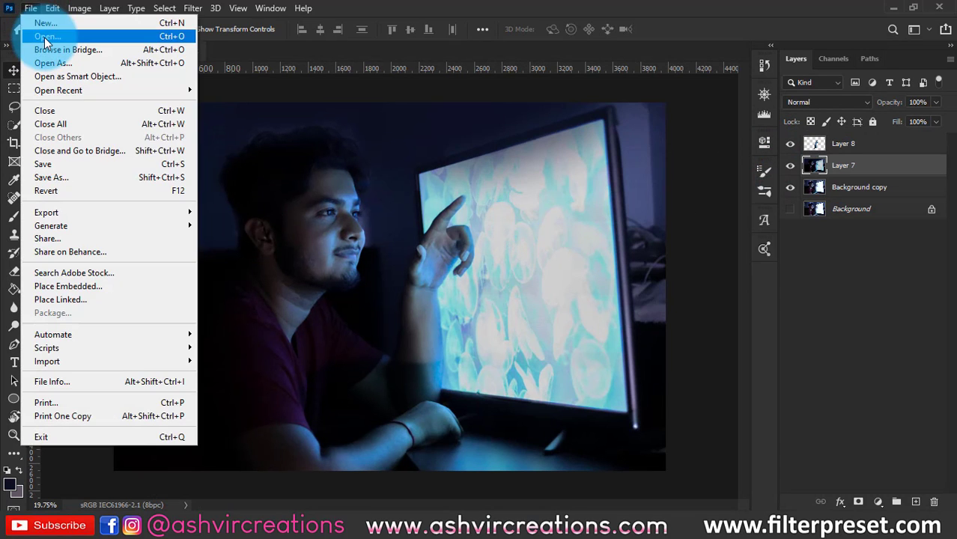
pyautogui.click(44, 38)
pyautogui.click(349, 181)
pyautogui.scroll(-2, 348, 181)
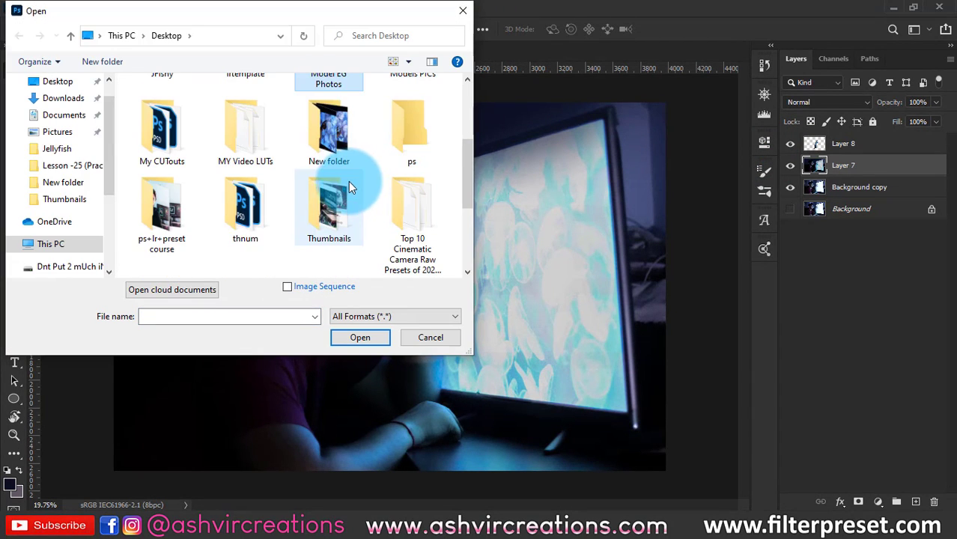
pyautogui.scroll(2, 325, 214)
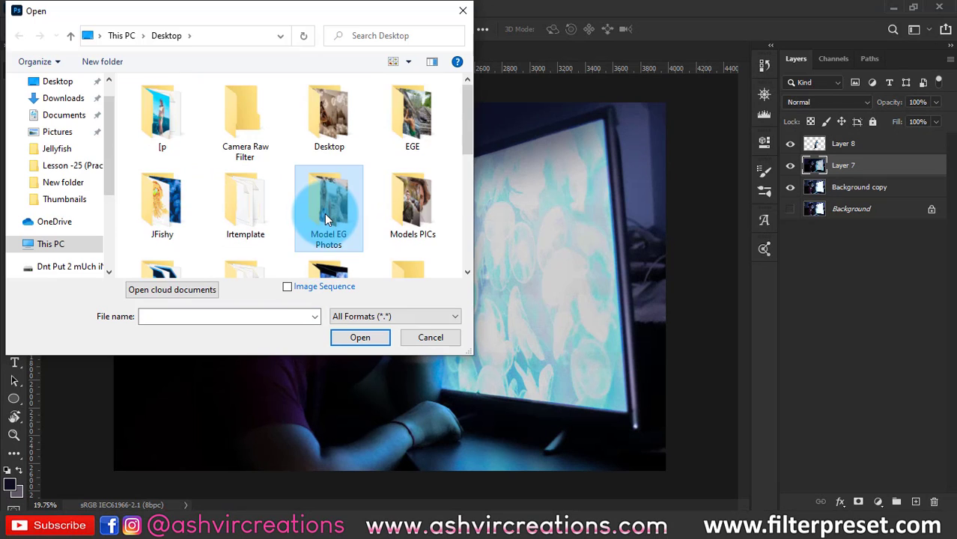
pyautogui.press('j')
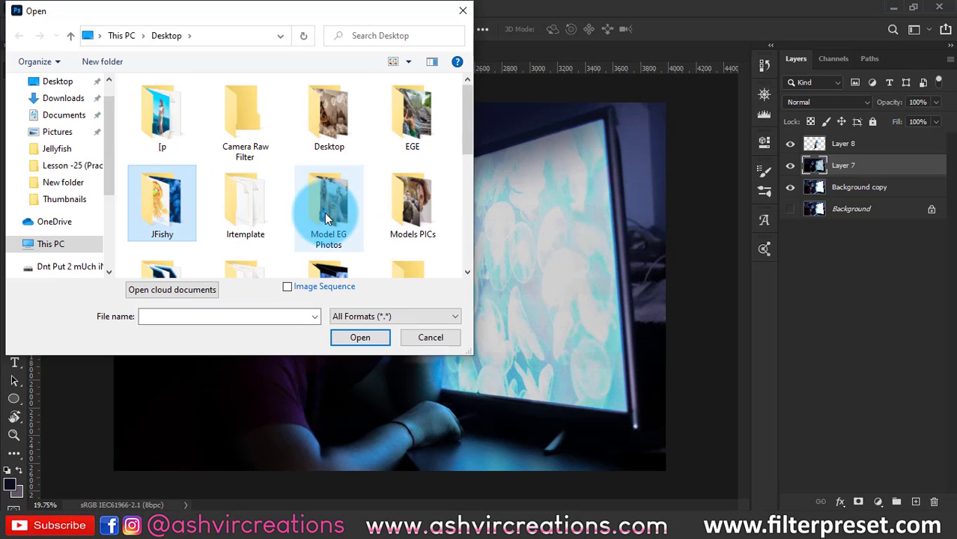
pyautogui.doubleClick(189, 188)
pyautogui.doubleClick(187, 249)
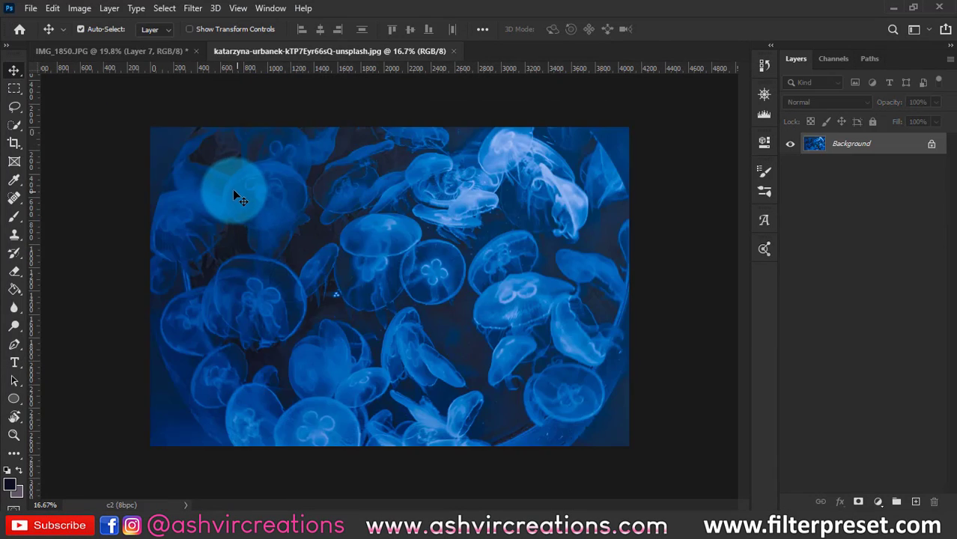
# - Bring the jellyfish photo into IMG_1850.JPG above Layer 7, scale it to about 75% and position it over the monitor
pyautogui.moveTo(232, 186); pyautogui.dragTo(541, 275)
pyautogui.hotkey('ctrl', 't')
pyautogui.hotkey('ctrl', '0')
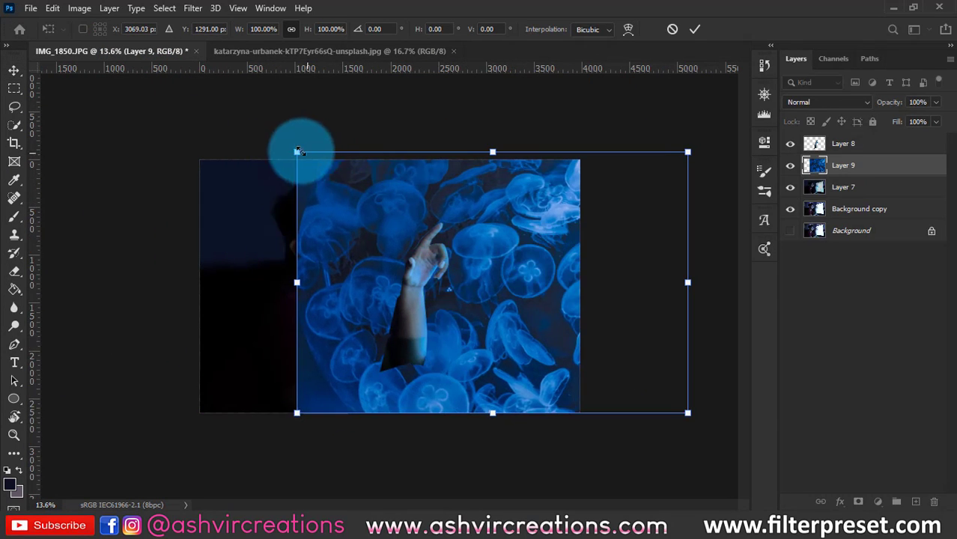
pyautogui.moveTo(297, 152); pyautogui.dragTo(335, 173)
pyautogui.moveTo(514, 249); pyautogui.dragTo(598, 246)
pyautogui.moveTo(467, 239)
pyautogui.mouseDown()
pyautogui.moveTo(515, 269)
pyautogui.moveTo(477, 242)
pyautogui.mouseUp()
pyautogui.scroll(5, 382, 203)
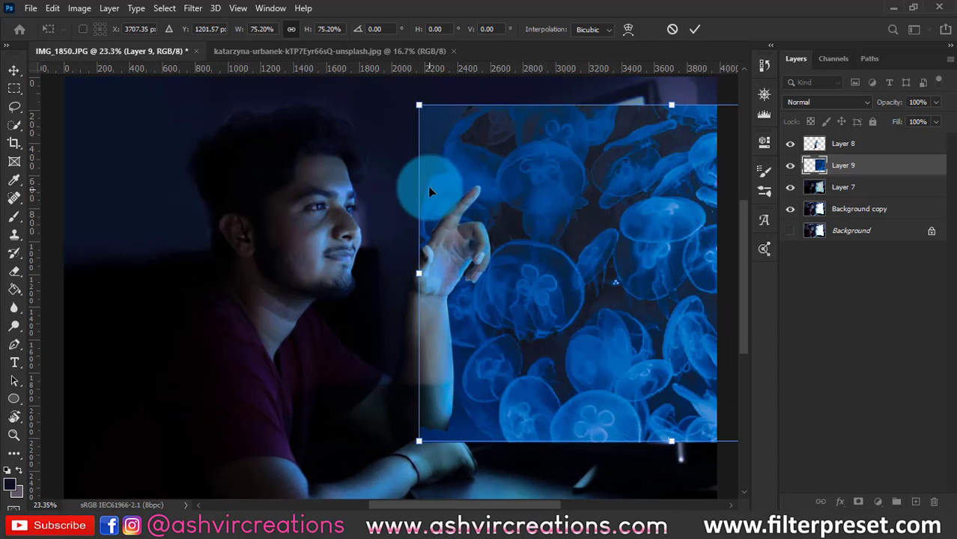
pyautogui.scroll(-1, 433, 161)
# - Lower the jellyfish layer's opacity to 76% and distort its two left corners to match the monitor screen's left edge
pyautogui.moveTo(889, 107); pyautogui.dragTo(865, 97)
pyautogui.moveTo(421, 121); pyautogui.dragTo(421, 168)
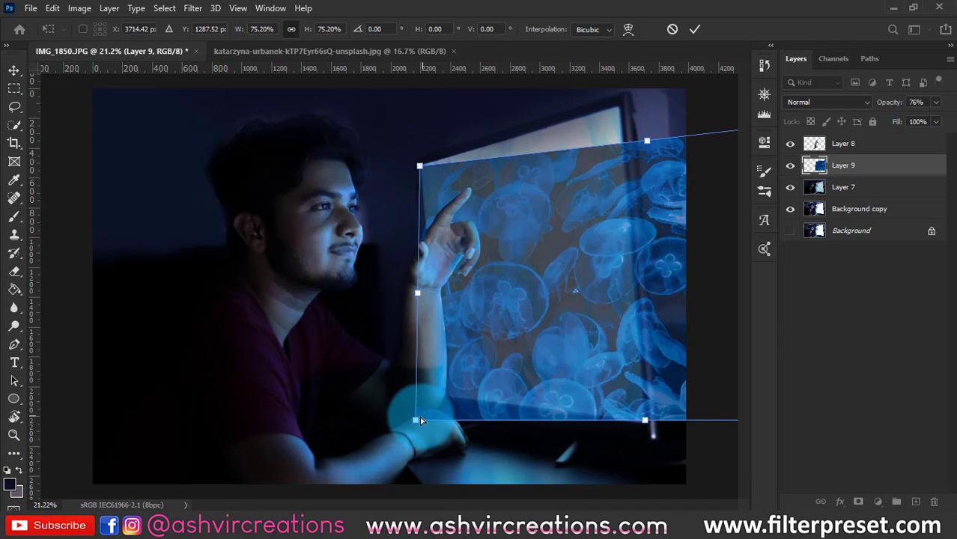
pyautogui.moveTo(417, 424); pyautogui.dragTo(431, 400)
pyautogui.hotkey('ctrl', '-')
pyautogui.hotkey('ctrl', '-')
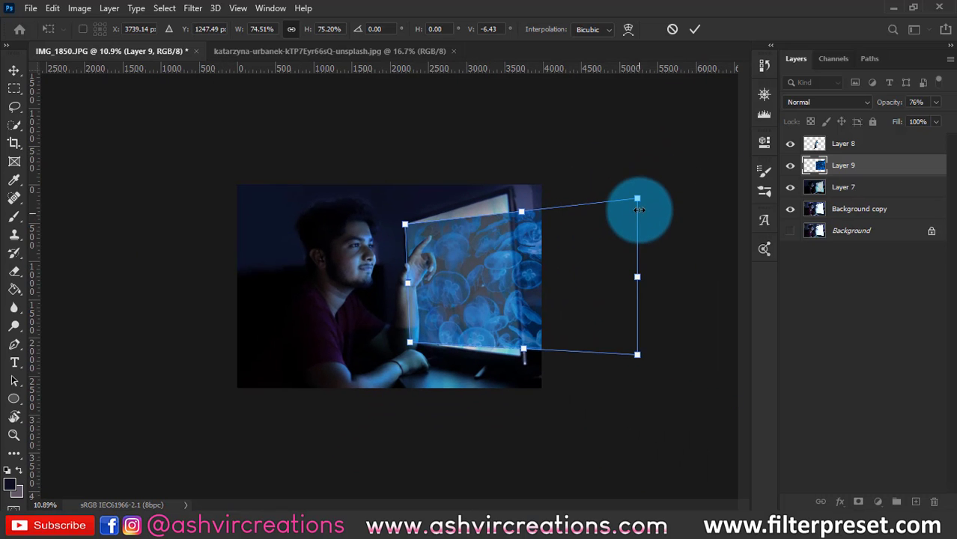
# - Distort the jellyfish layer's two right corners to the photo's right edge, following the monitor's perspective
pyautogui.moveTo(637, 200); pyautogui.dragTo(551, 184)
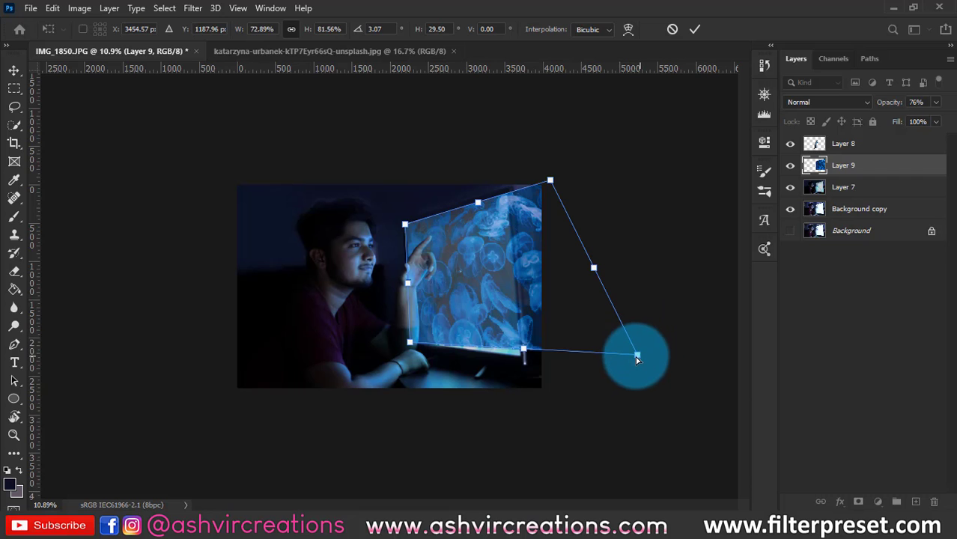
pyautogui.moveTo(637, 358); pyautogui.dragTo(559, 372)
pyautogui.moveTo(549, 366); pyautogui.dragTo(543, 359)
pyautogui.scroll(4, 543, 201)
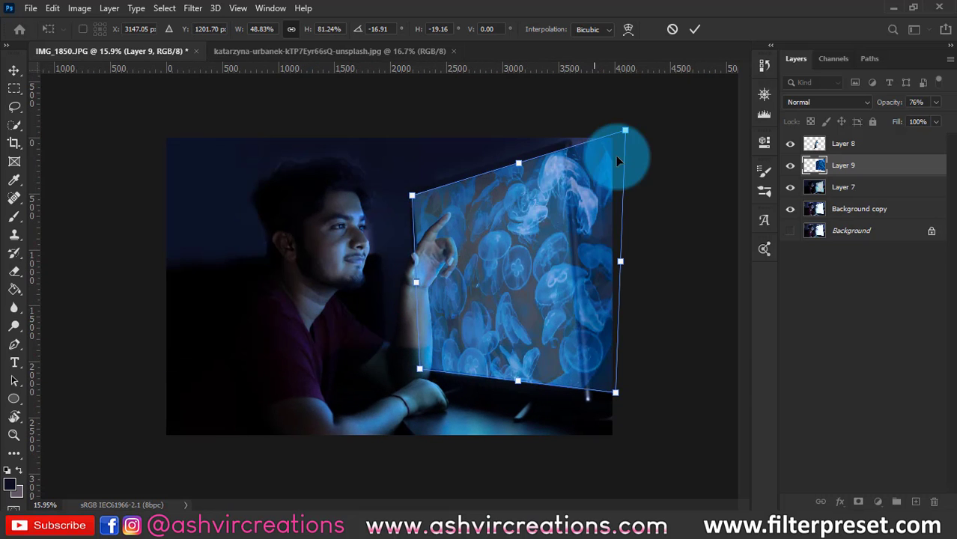
pyautogui.moveTo(626, 132); pyautogui.dragTo(619, 124)
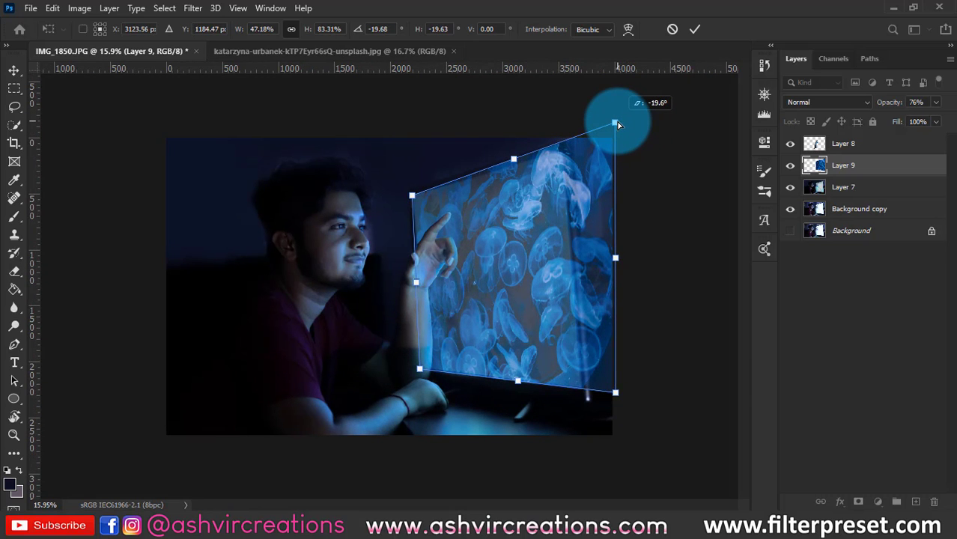
pyautogui.moveTo(618, 126); pyautogui.dragTo(620, 133)
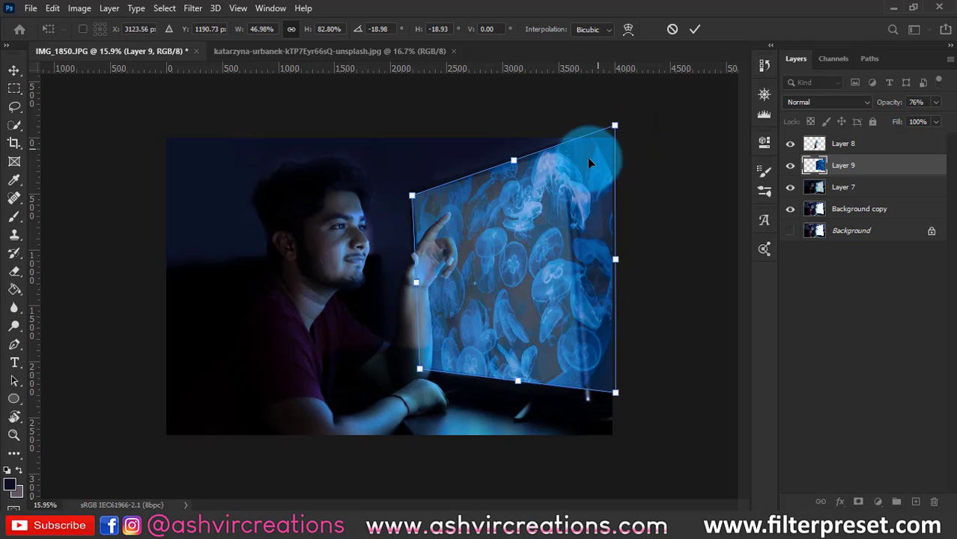
pyautogui.scroll(2, 564, 151)
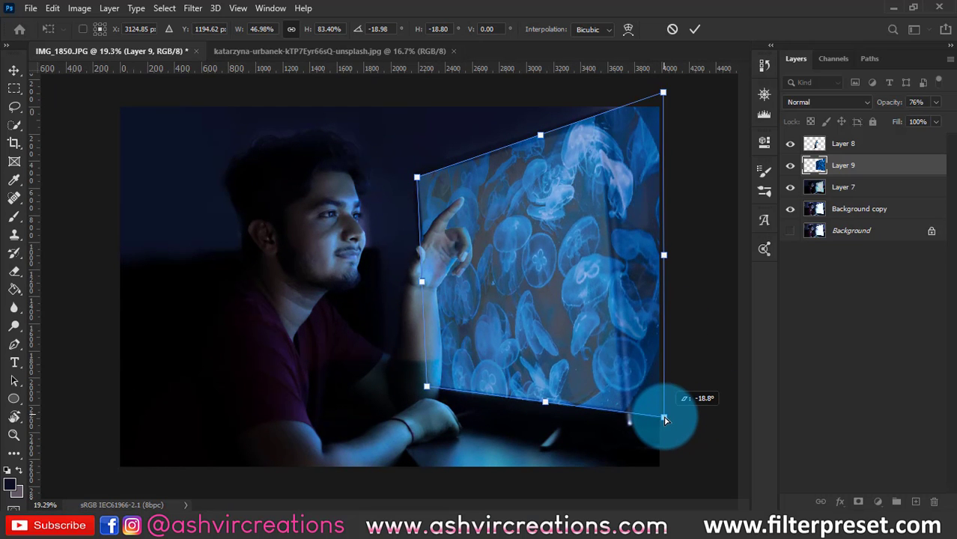
# - Apply the jellyfish layer's transform and restore its opacity to 100%
pyautogui.doubleClick(574, 310)
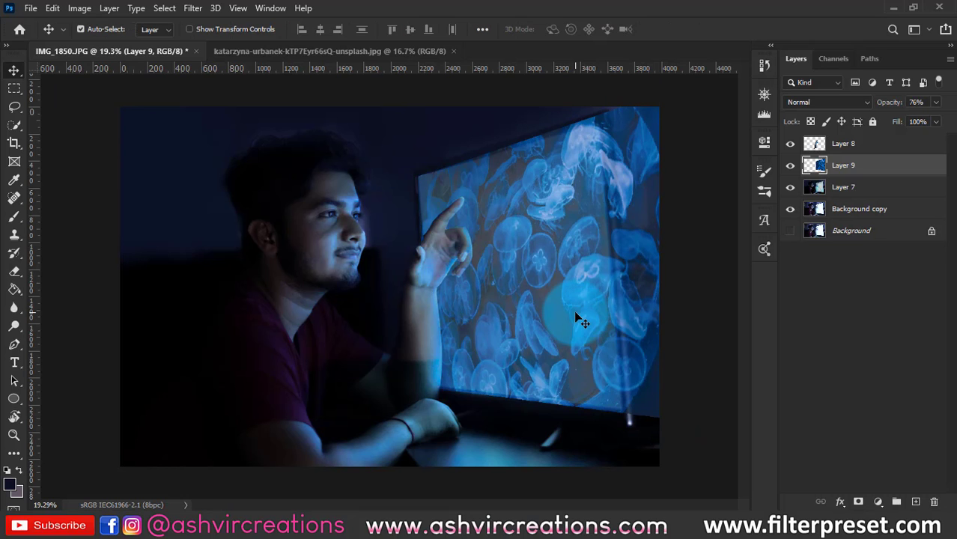
pyautogui.click(942, 114)
pyautogui.moveTo(890, 107); pyautogui.dragTo(954, 114)
# - Clone the monitor's dark upper bezel on Layer 7 toward the screen's far upper corner with the Clone Stamp
pyautogui.click(816, 186)
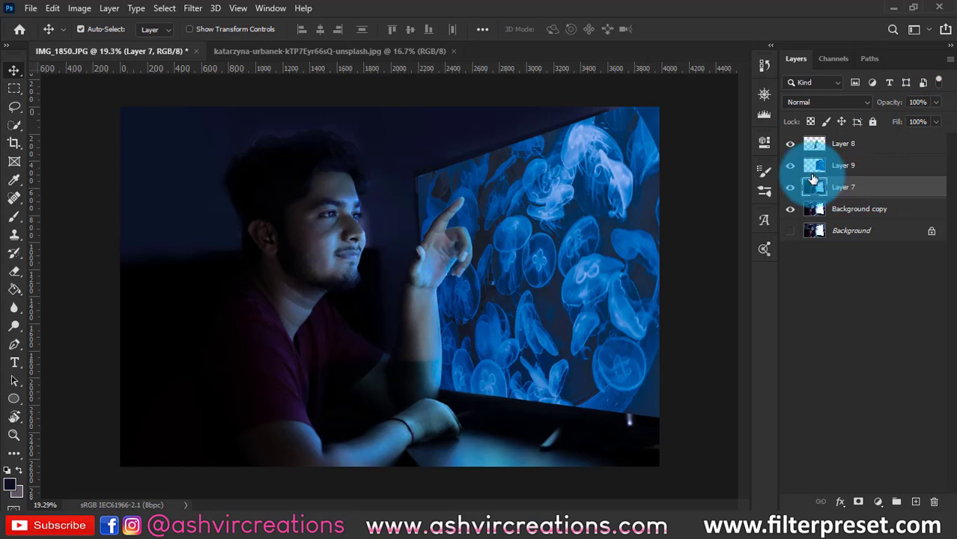
pyautogui.scroll(3, 591, 101)
pyautogui.moveTo(629, 128); pyautogui.dragTo(539, 187)
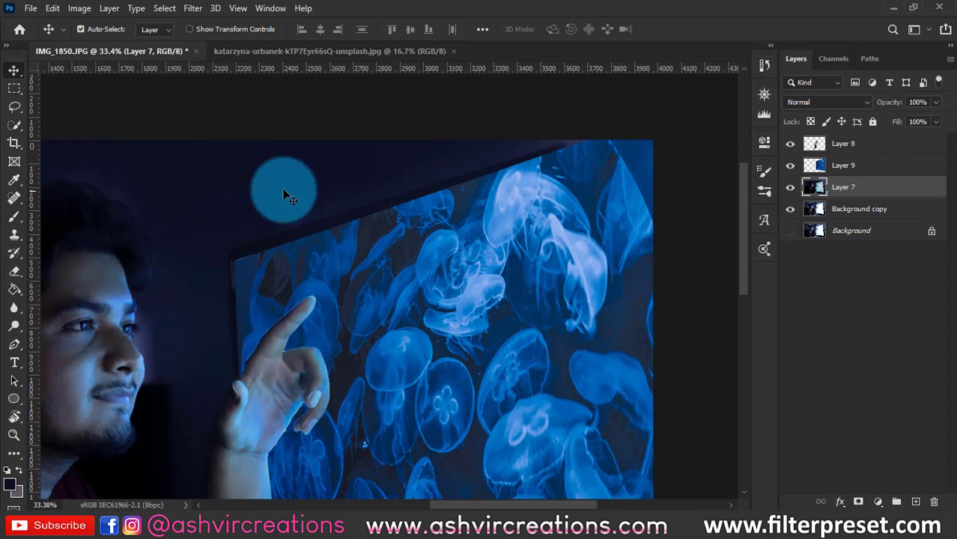
pyautogui.click(17, 237)
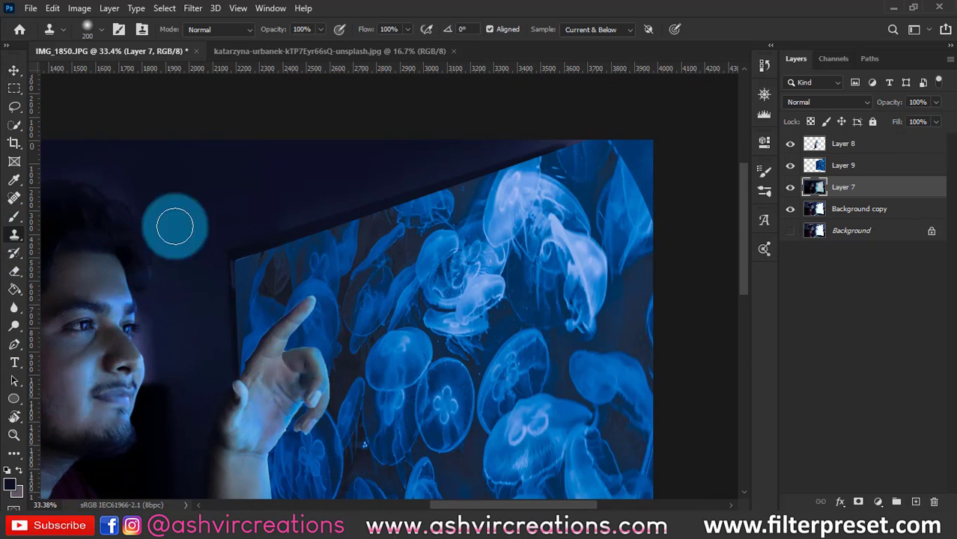
pyautogui.keyDown('alt'); pyautogui.click(499, 167); pyautogui.keyUp('alt')
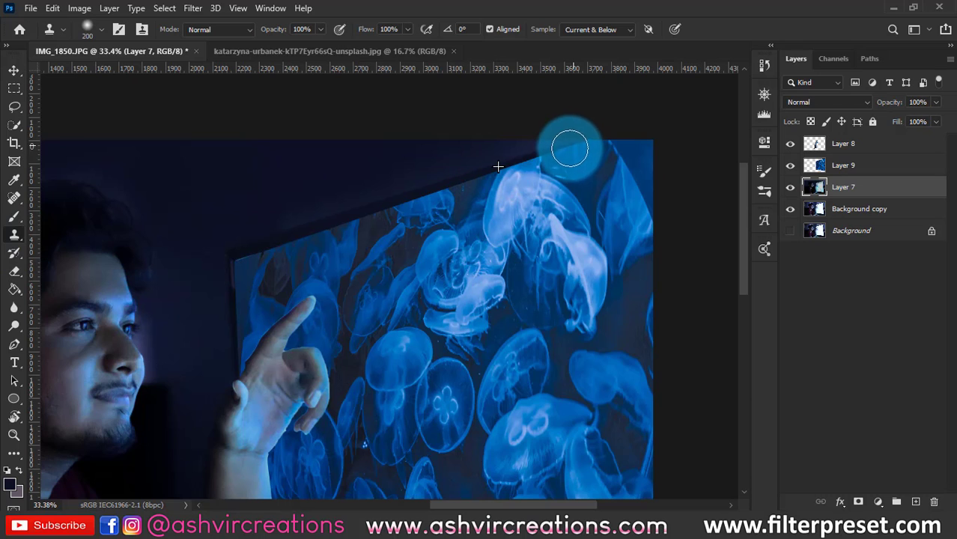
pyautogui.scroll(-2, 683, 211)
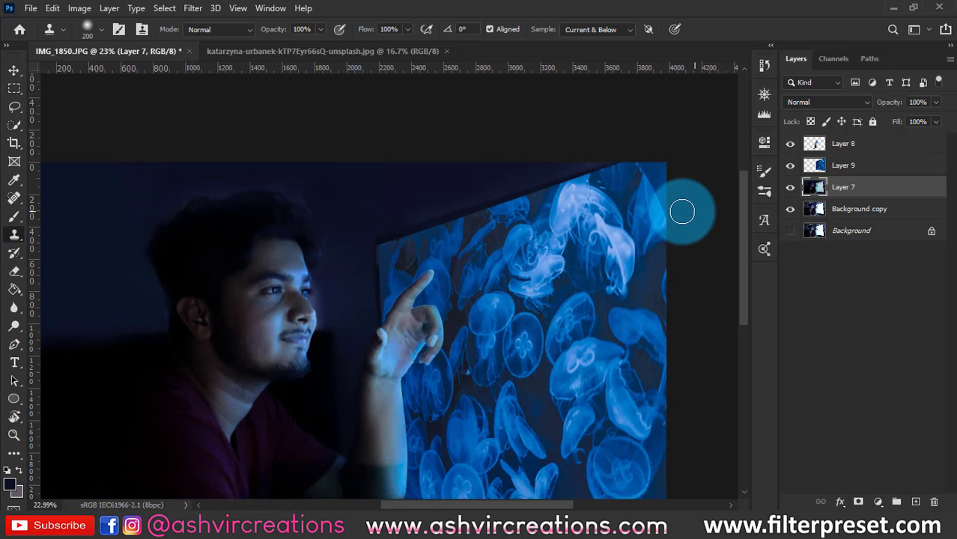
# - Transform Layer 9 by slightly shifting its upper-left corner to fit the monitor frame, and apply the transform
pyautogui.scroll(2, 355, 214)
pyautogui.press('v')
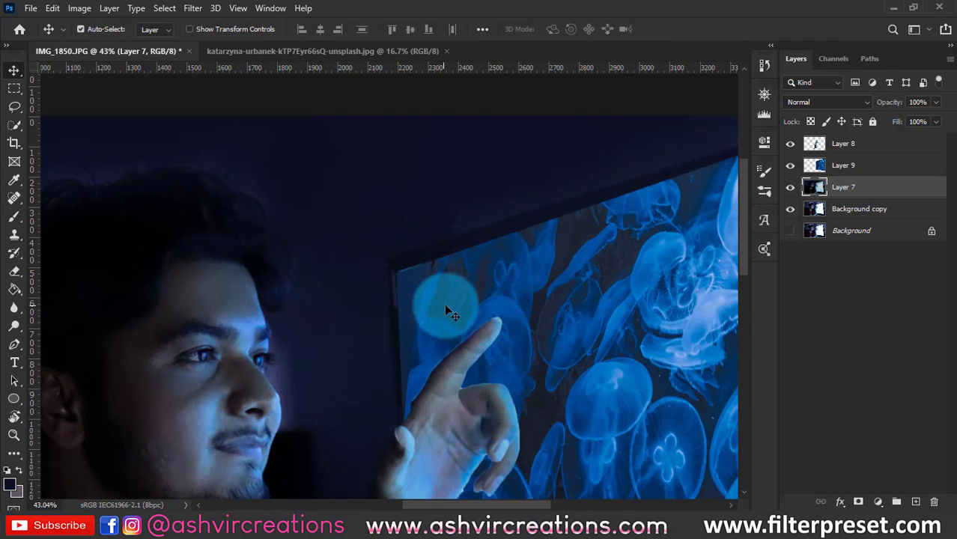
pyautogui.rightClick(468, 251)
pyautogui.click(502, 273)
pyautogui.press('ctrl')
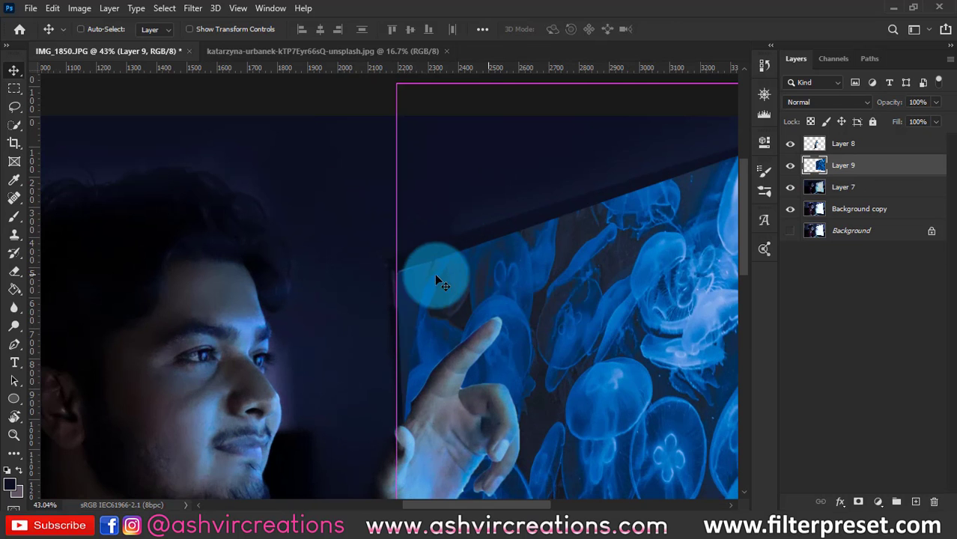
pyautogui.hotkey('ctrl', 't')
pyautogui.scroll(-3, 412, 274)
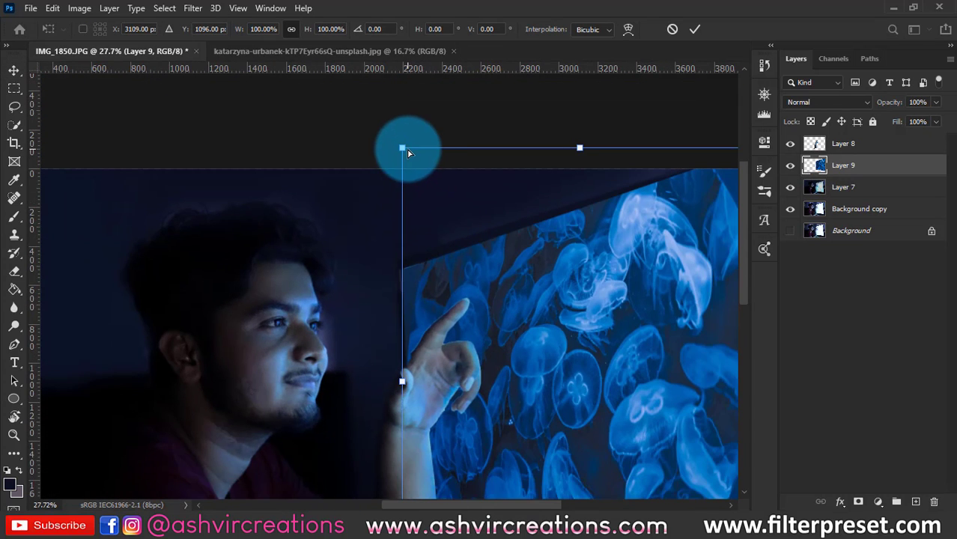
pyautogui.moveTo(402, 148); pyautogui.dragTo(404, 147)
pyautogui.scroll(-2, 464, 259)
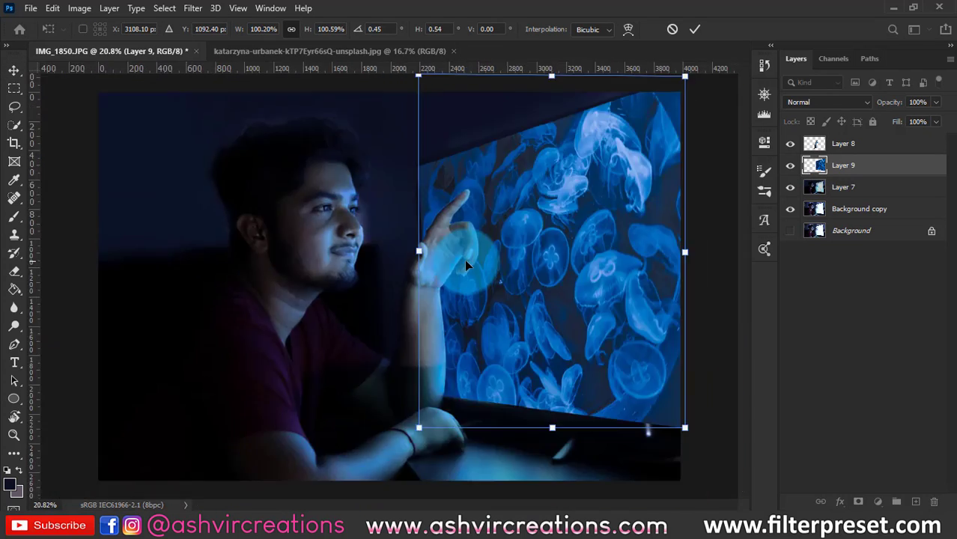
pyautogui.scroll(3, 688, 100)
pyautogui.scroll(-3, 574, 264)
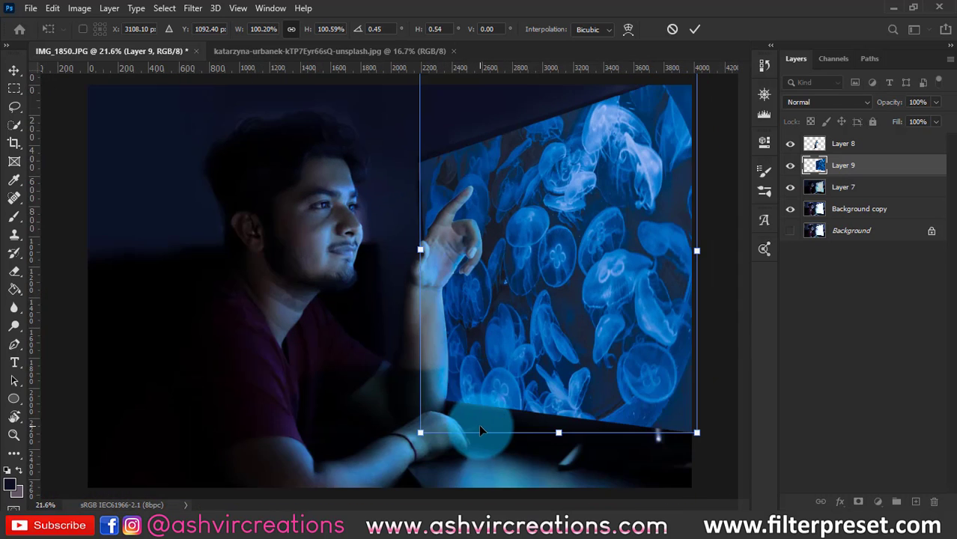
pyautogui.scroll(3, 480, 430)
pyautogui.moveTo(554, 334); pyautogui.dragTo(462, 316)
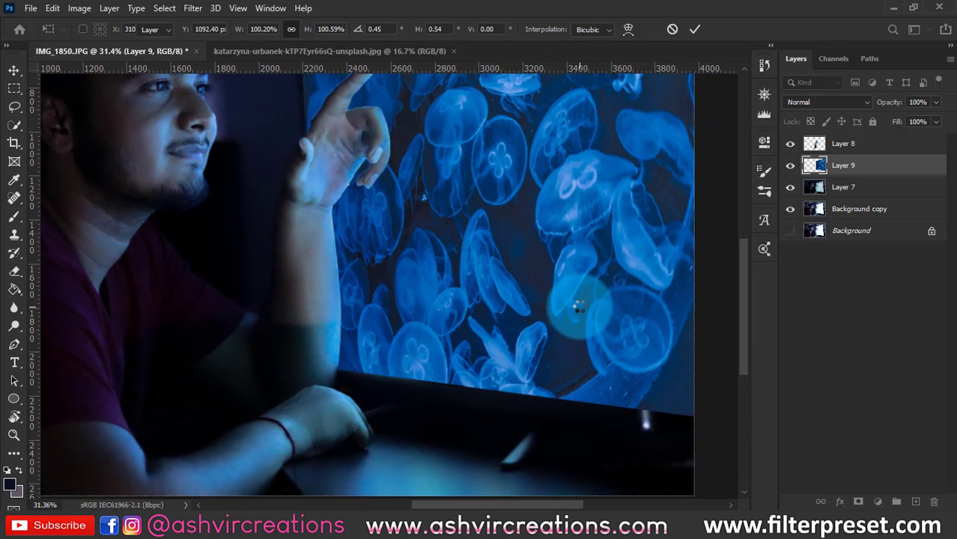
pyautogui.doubleClick(577, 306)
pyautogui.scroll(-2, 390, 157)
# - Add a new empty layer above the hand's Layer 8 and clip it to that layer
pyautogui.scroll(3, 448, 219)
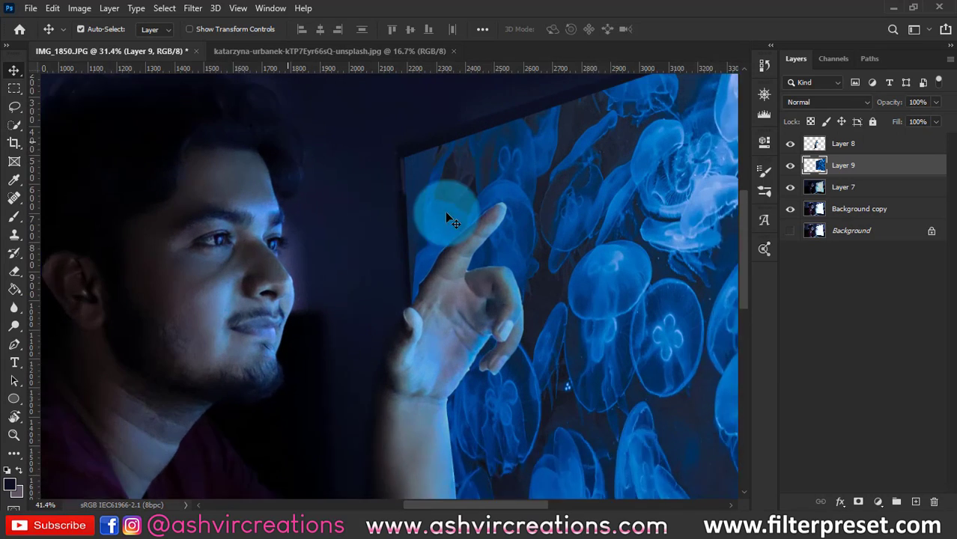
pyautogui.scroll(1, 447, 219)
pyautogui.click(439, 283)
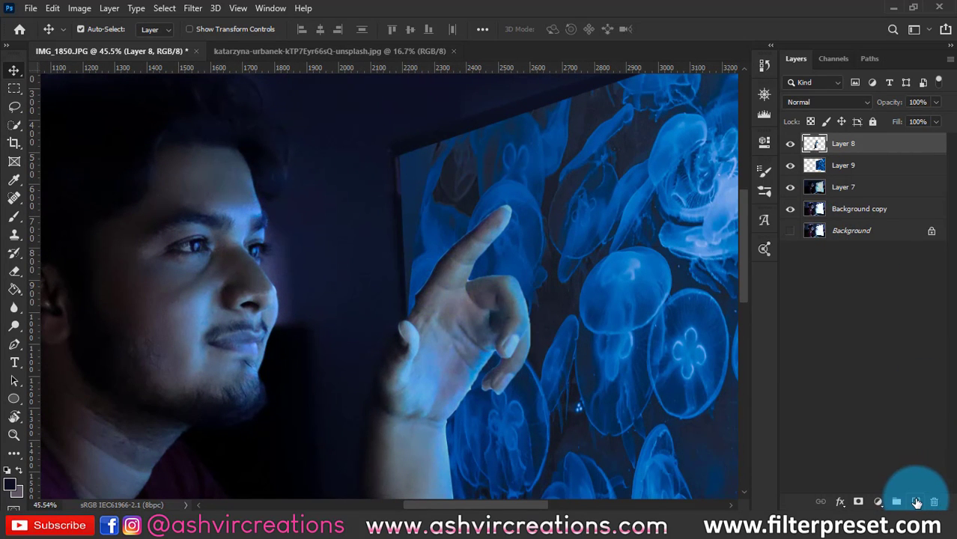
pyautogui.click(916, 502)
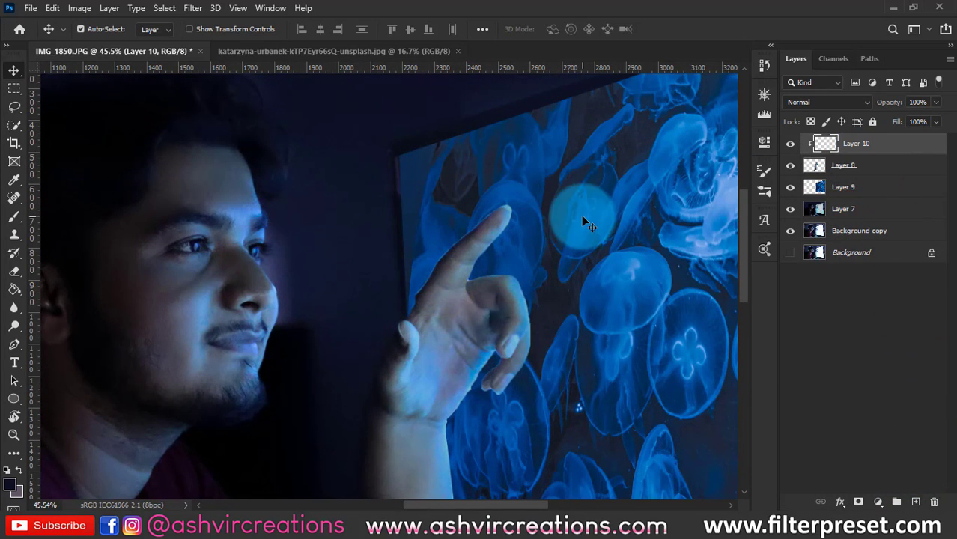
# - Paint sampled dark and light blue tones along the two edges of the pointing finger with a 70 px brush
pyautogui.press('b')
pyautogui.scroll(3, 453, 232)
pyautogui.press('[')
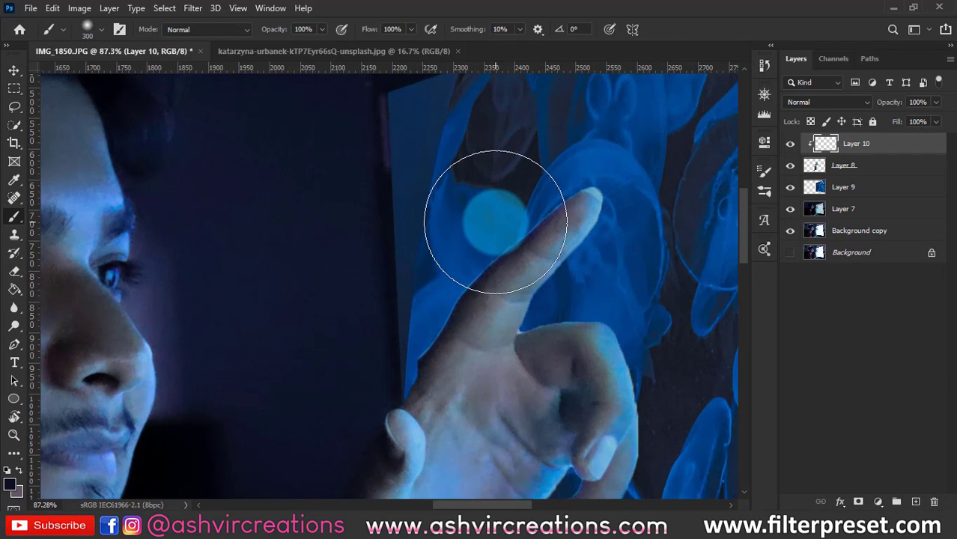
pyautogui.scroll(1, 507, 228)
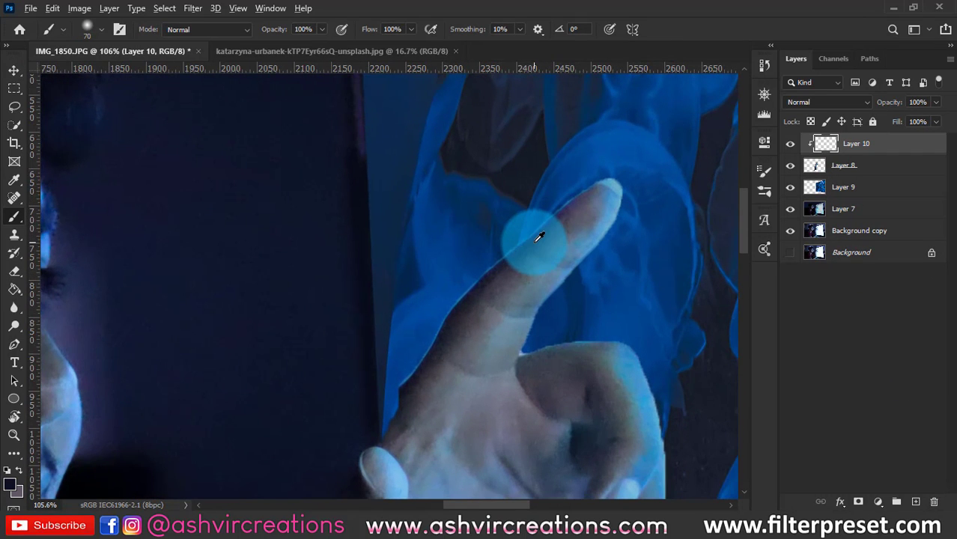
pyautogui.moveTo(544, 229)
pyautogui.mouseDown()
pyautogui.moveTo(540, 204)
pyautogui.moveTo(473, 259)
pyautogui.moveTo(487, 250)
pyautogui.moveTo(422, 326)
pyautogui.moveTo(430, 320)
pyautogui.moveTo(376, 410)
pyautogui.mouseUp()
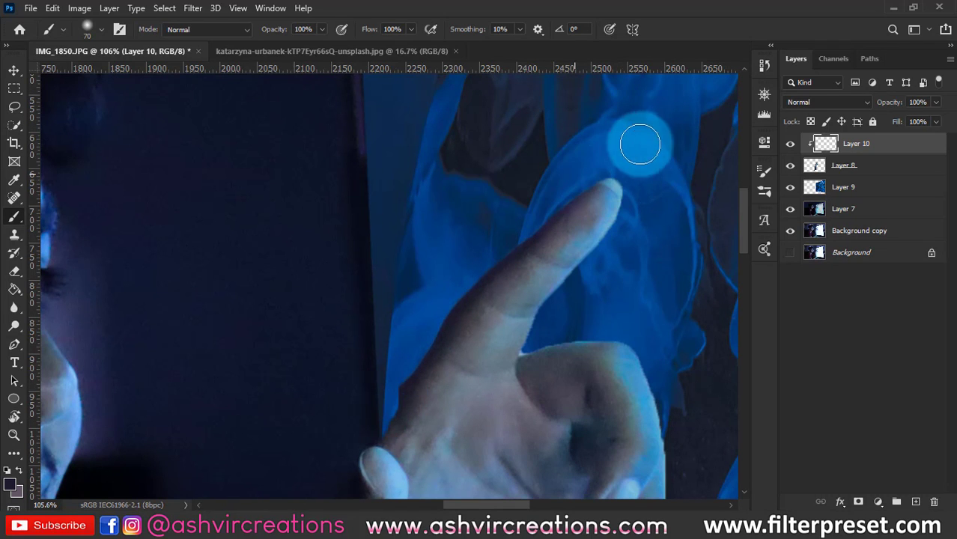
pyautogui.keyDown('alt'); pyautogui.click(599, 225); pyautogui.keyUp('alt')
pyautogui.moveTo(639, 186)
pyautogui.mouseDown()
pyautogui.moveTo(625, 233)
pyautogui.moveTo(548, 321)
pyautogui.mouseUp()
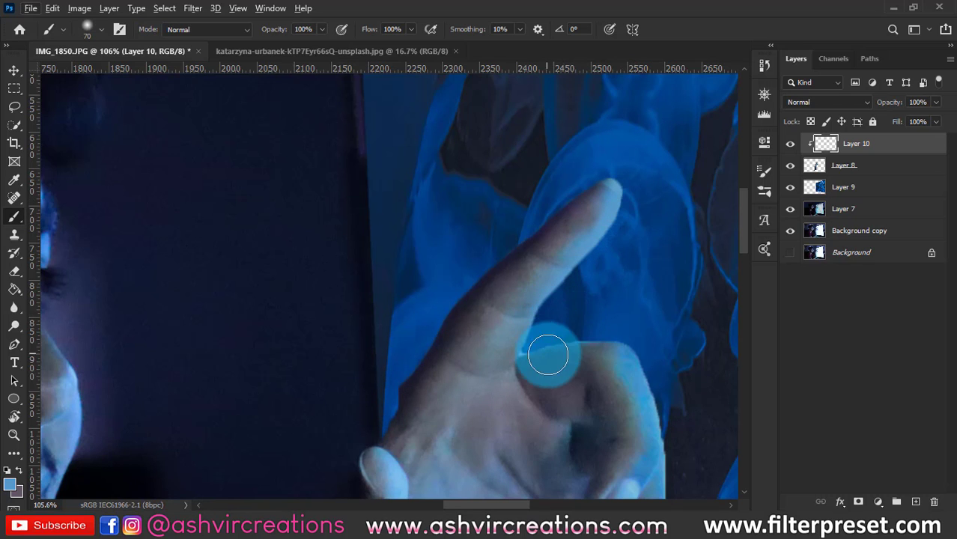
# - Erase the bright remnant between the pointing finger and the curled finger on Layer 8 with a 7 px eraser
pyautogui.scroll(5, 547, 358)
pyautogui.press('e')
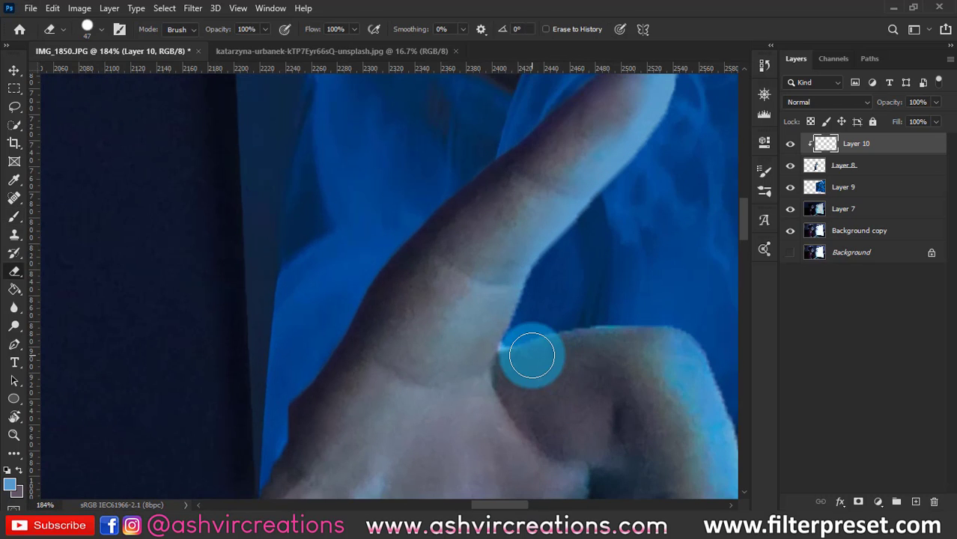
pyautogui.scroll(1, 522, 344)
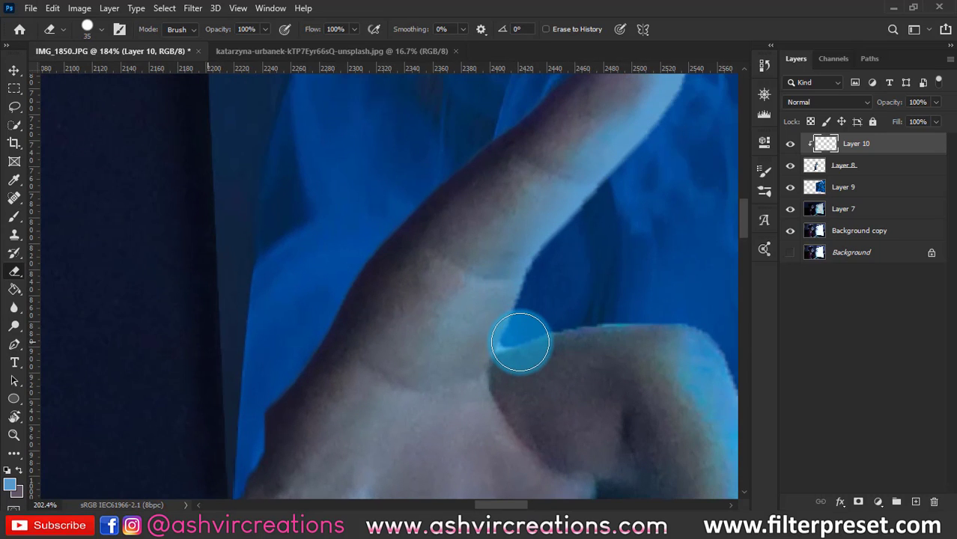
pyautogui.click(840, 165)
pyautogui.press('[')
pyautogui.press('[')
pyautogui.press('[')
pyautogui.press('[')
pyautogui.press('[')
pyautogui.press('[')
pyautogui.scroll(5, 527, 395)
pyautogui.press('[')
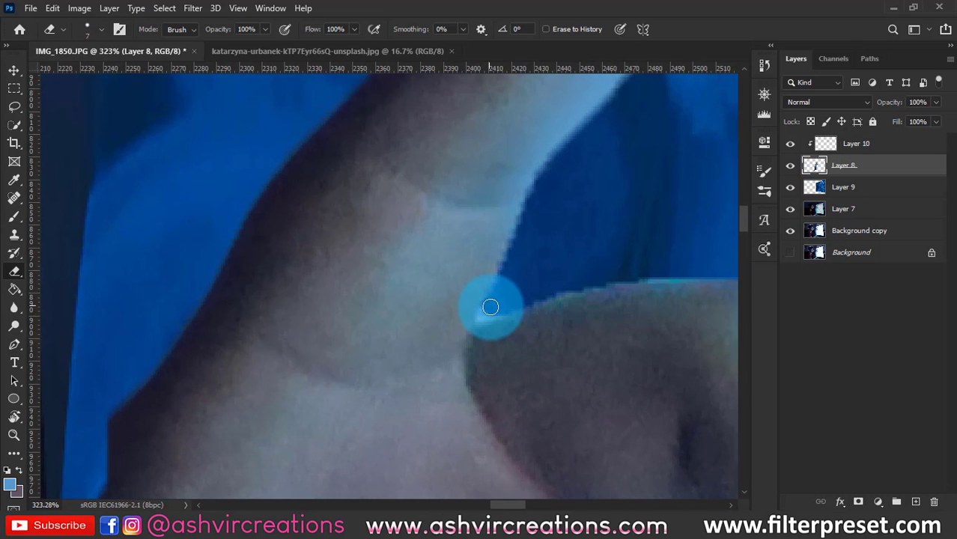
pyautogui.moveTo(486, 316); pyautogui.dragTo(524, 290)
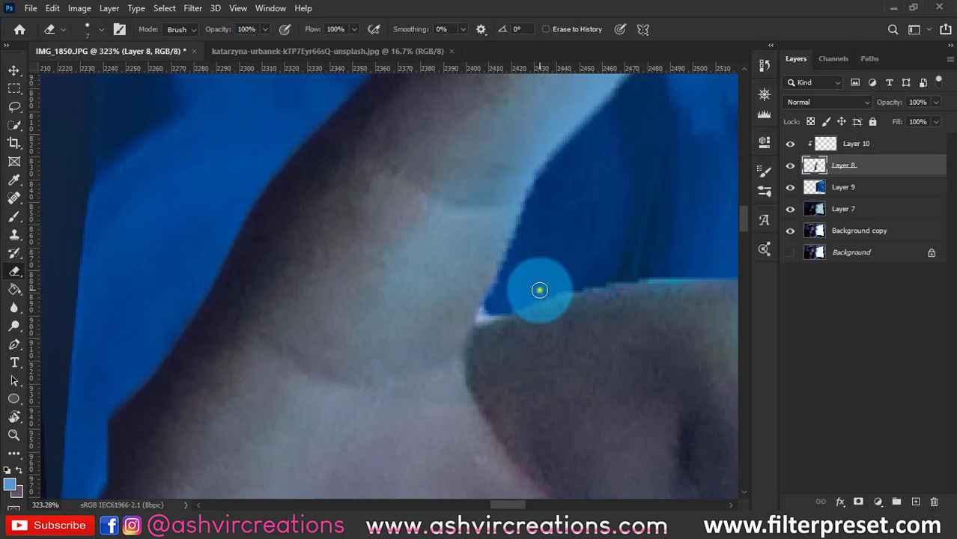
pyautogui.rightClick(539, 289)
pyautogui.doubleClick(611, 303)
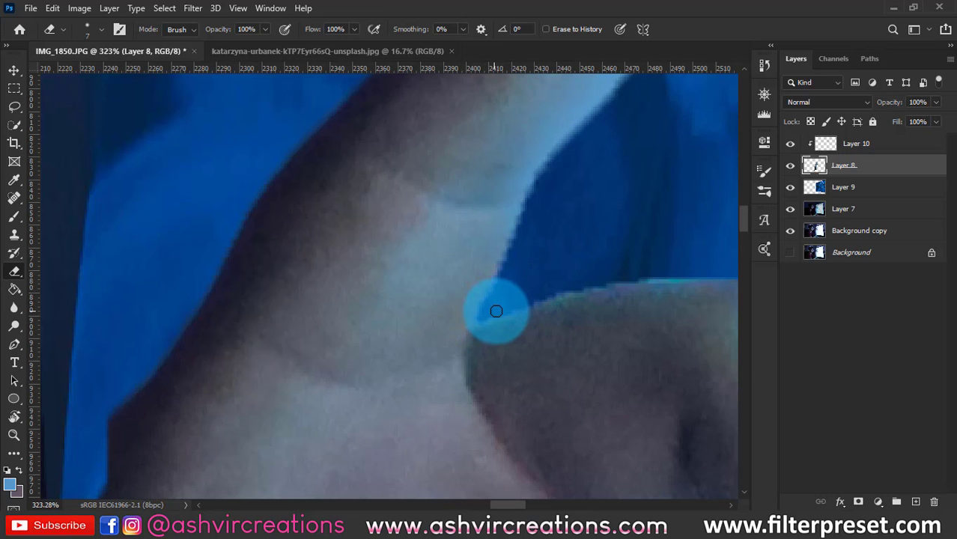
# - Erase the uneven fringe along the palm's outer edge and around the lower curled fingertip on Layer 8
pyautogui.scroll(-5, 584, 273)
pyautogui.moveTo(604, 260); pyautogui.dragTo(534, 259)
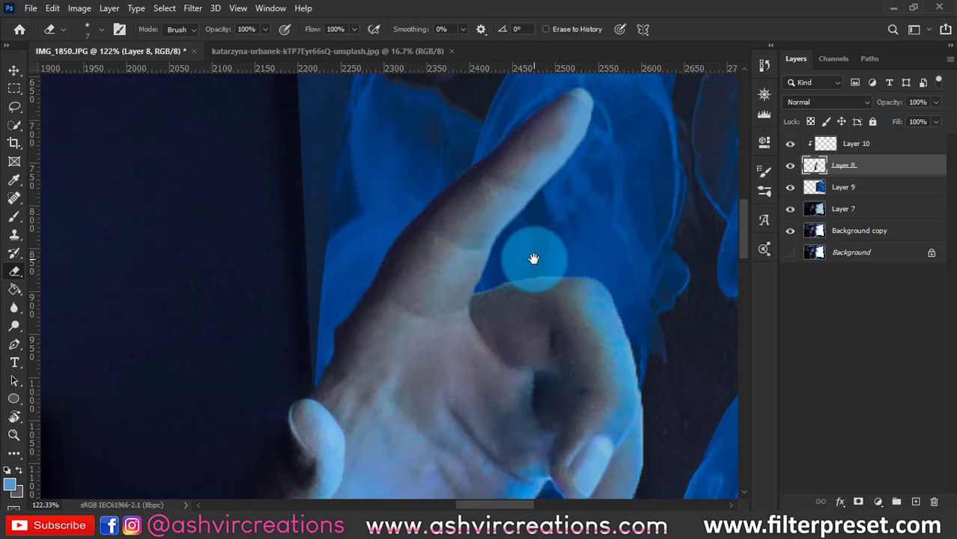
pyautogui.moveTo(612, 432); pyautogui.dragTo(621, 166)
pyautogui.scroll(5, 543, 198)
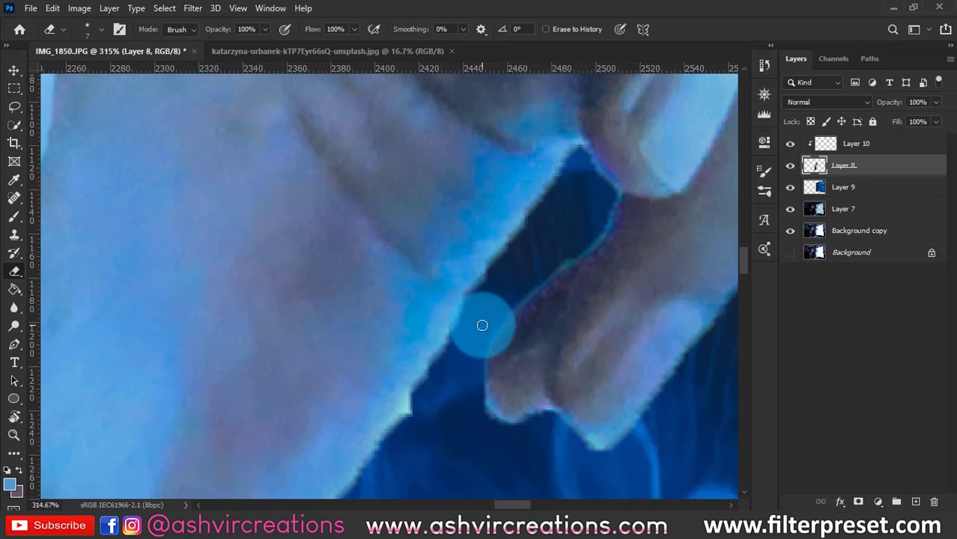
pyautogui.scroll(-2, 483, 325)
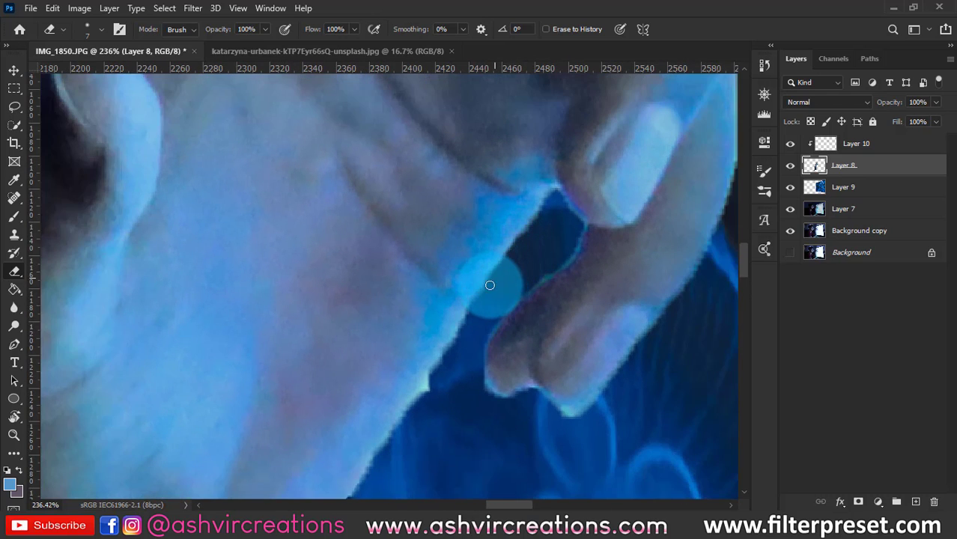
pyautogui.moveTo(491, 321); pyautogui.dragTo(540, 213)
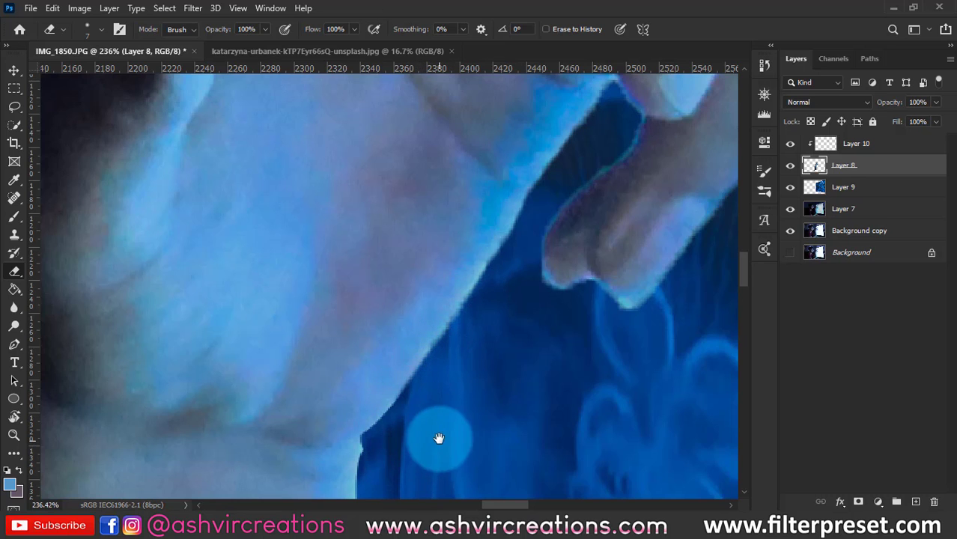
pyautogui.moveTo(438, 438); pyautogui.dragTo(438, 293)
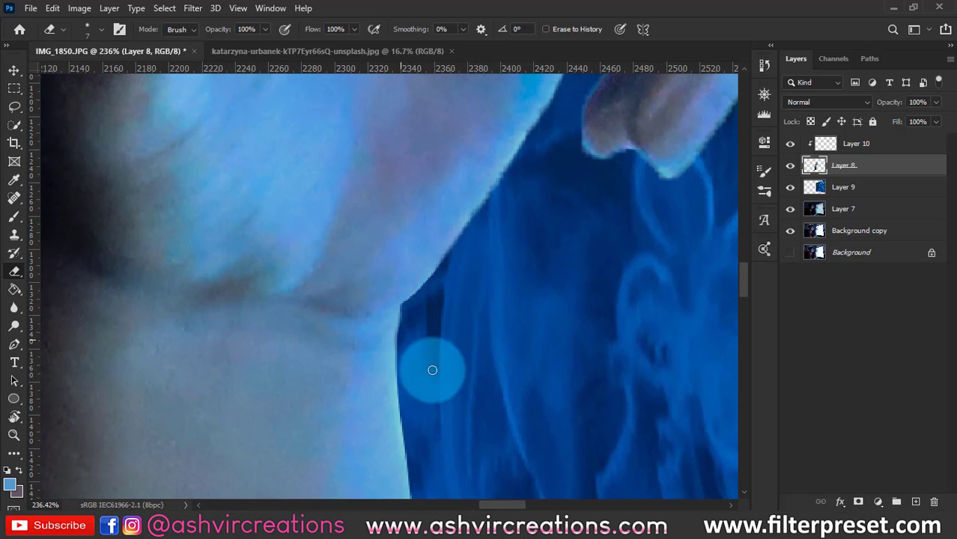
pyautogui.scroll(-5, 431, 367)
pyautogui.scroll(3, 516, 193)
pyautogui.scroll(2, 516, 192)
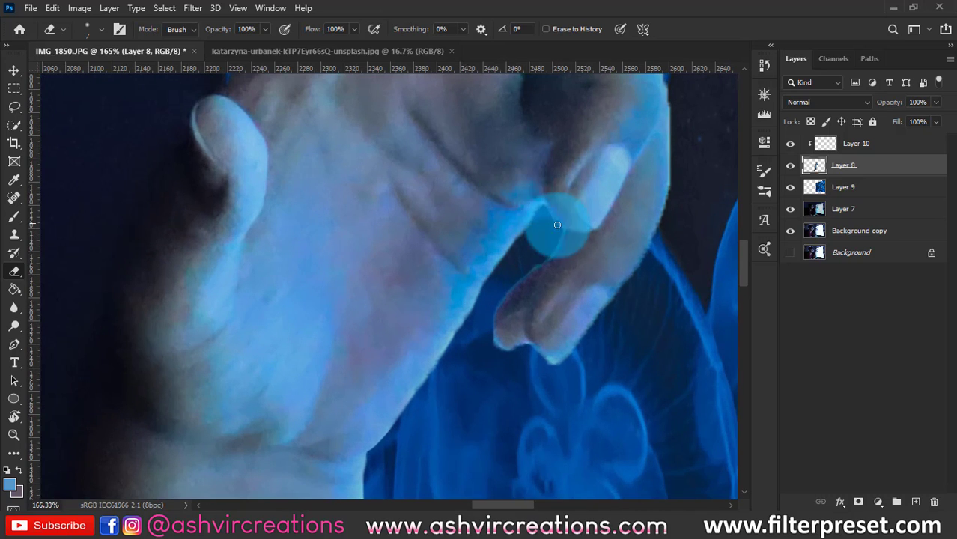
pyautogui.scroll(2, 552, 235)
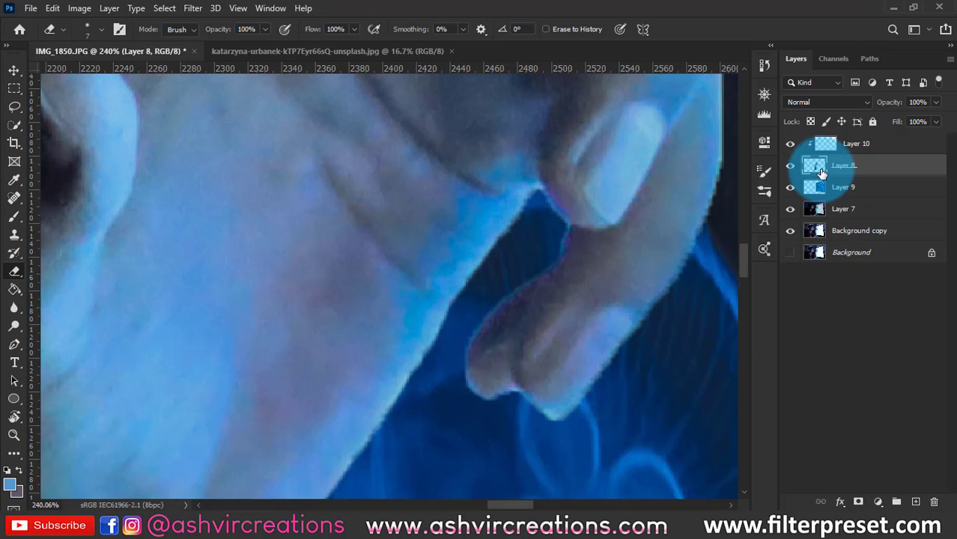
# - Paint blue over the palm's light outer edge on Layer 10 with a 45 px brush
pyautogui.click(853, 143)
pyautogui.click(14, 217)
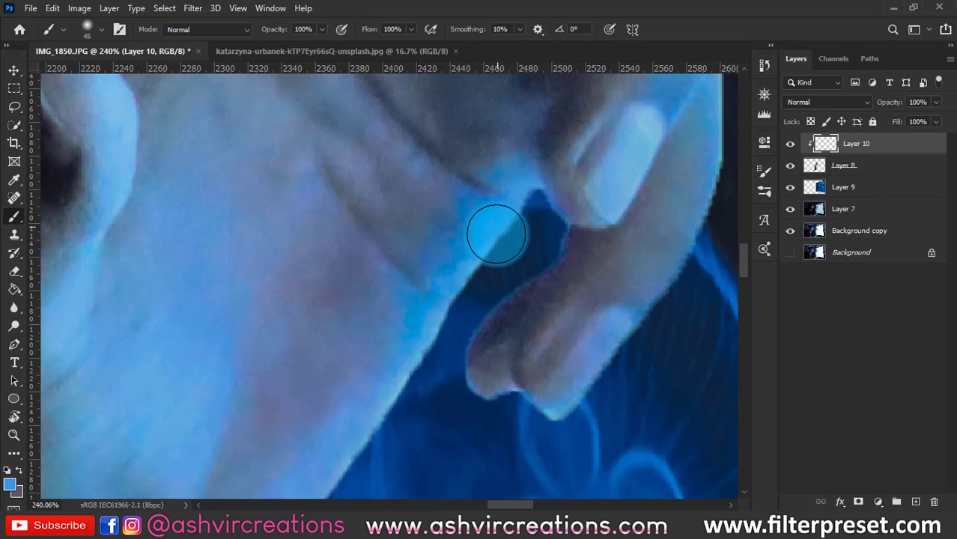
pyautogui.scroll(-3, 483, 224)
# - Sample the lower curled finger's dark tone and paint over its coloured inner edge with a 20 px brush
pyautogui.scroll(4, 511, 279)
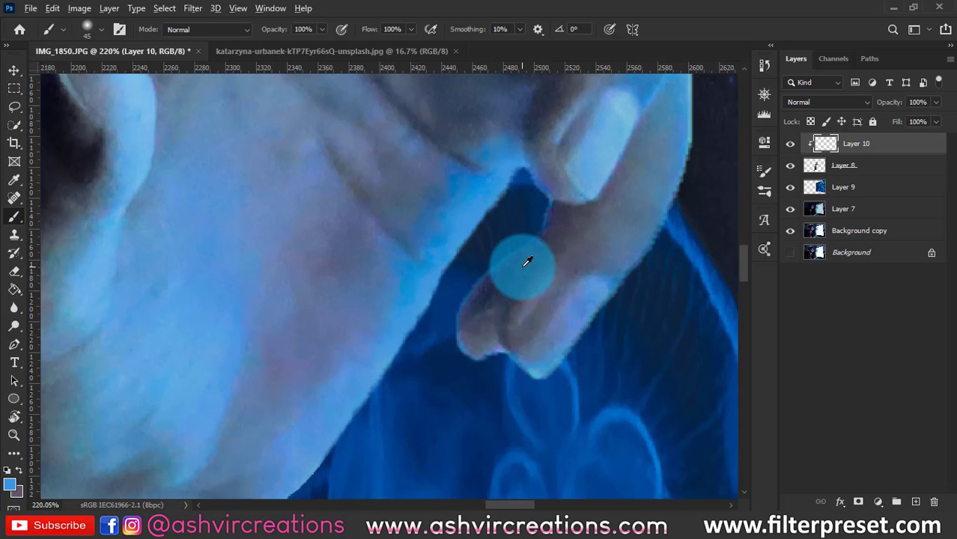
pyautogui.keyDown('alt'); pyautogui.click(522, 264); pyautogui.keyUp('alt')
pyautogui.press('[')
pyautogui.press('[')
pyautogui.press('[')
pyautogui.press('[')
pyautogui.press('[')
pyautogui.scroll(-3, 599, 210)
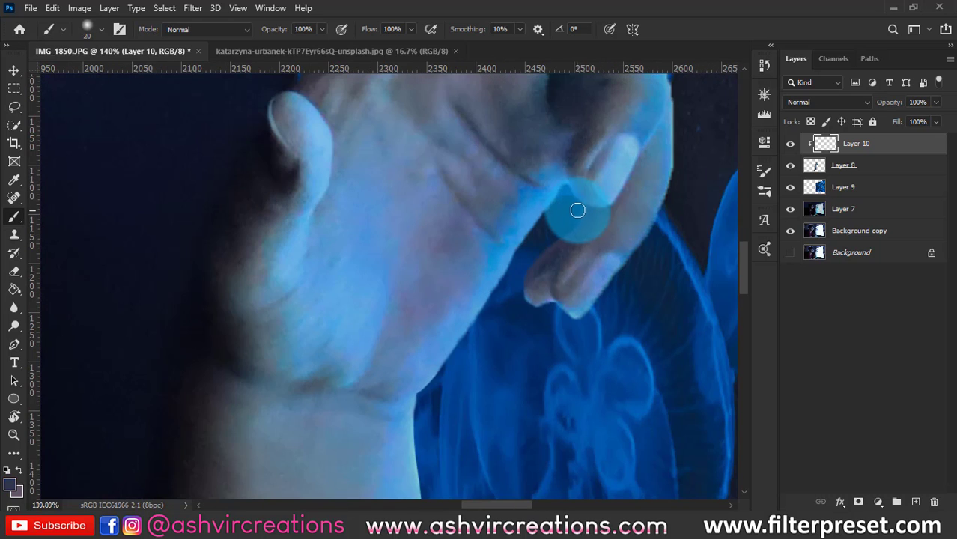
# - Sample blue from the curled finger and paint over the curled fingers' light outer edge on Layer 10
pyautogui.keyDown('alt'); pyautogui.click(594, 188); pyautogui.keyUp('alt')
pyautogui.scroll(2, 592, 180)
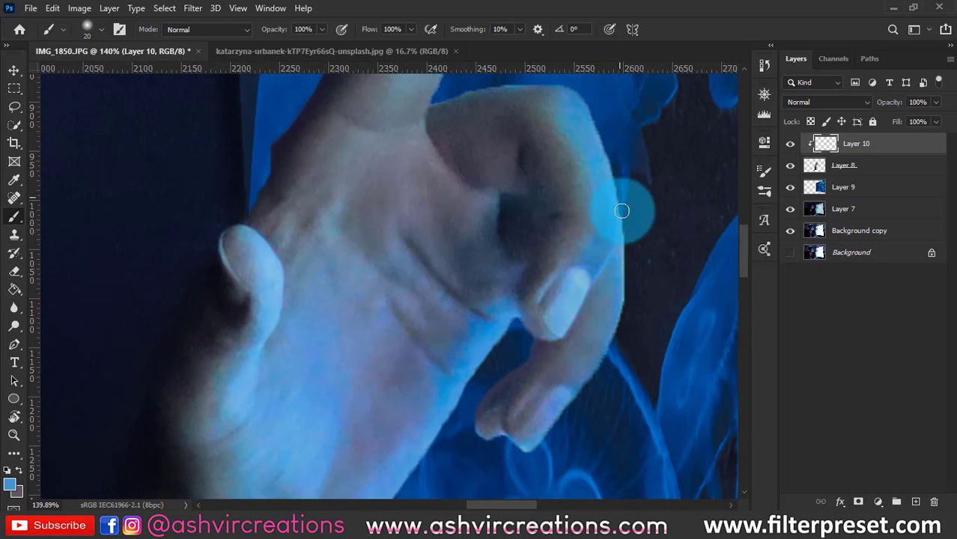
pyautogui.scroll(3, 529, 238)
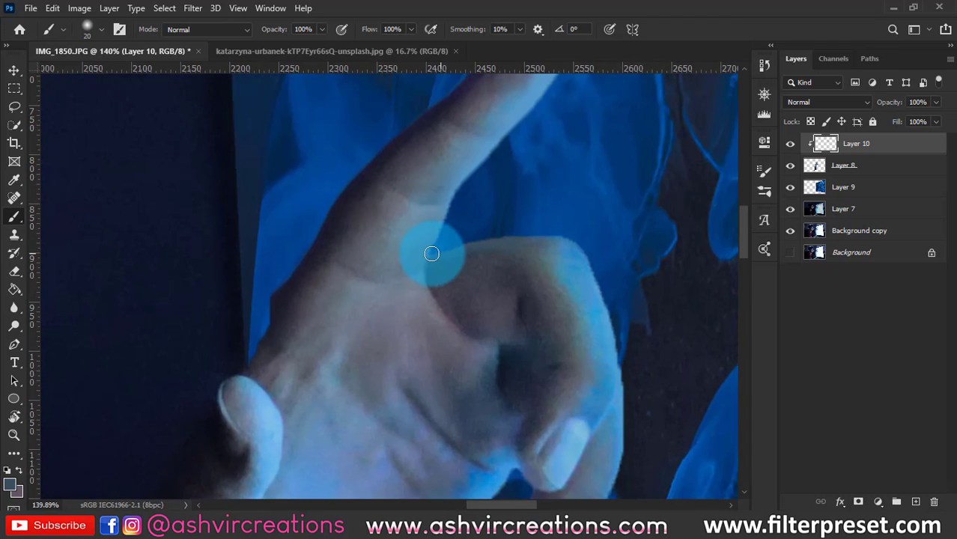
pyautogui.scroll(-2, 483, 213)
pyautogui.scroll(2, 477, 225)
pyautogui.scroll(-4, 556, 214)
pyautogui.scroll(-5, 555, 213)
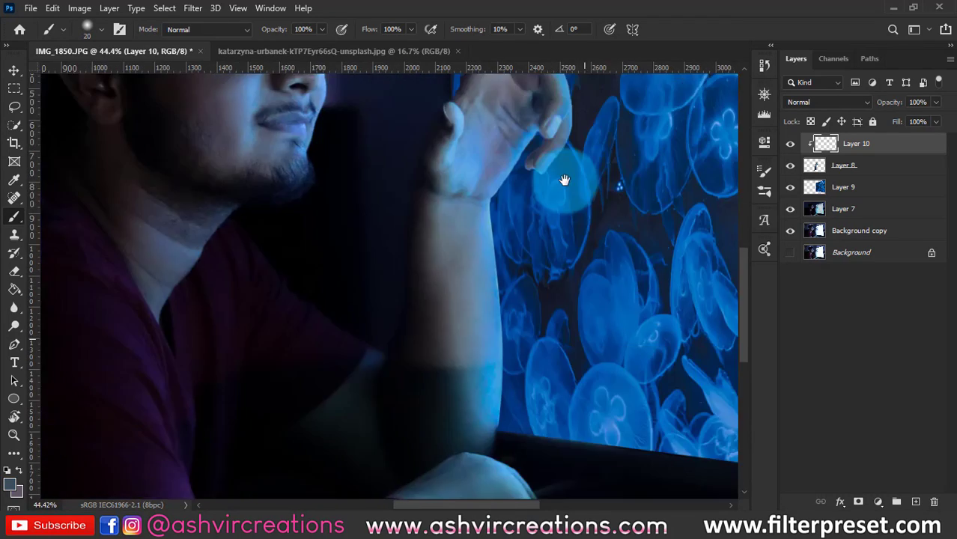
# - Merge Layer 10 with Layer 8 into a single hand layer
pyautogui.scroll(5, 500, 195)
pyautogui.scroll(-3, 501, 195)
pyautogui.keyDown('shift'); pyautogui.click(859, 170); pyautogui.keyUp('shift')
pyautogui.rightClick(857, 165)
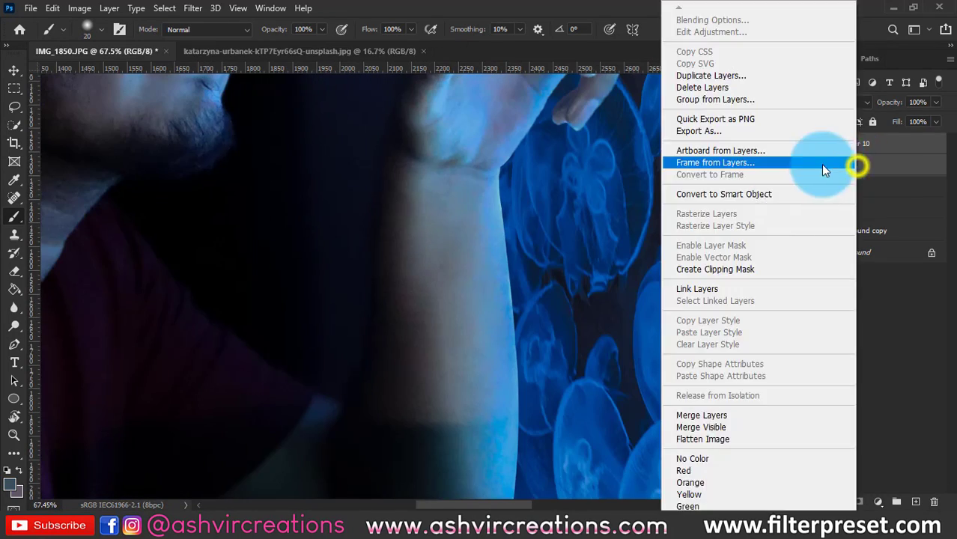
pyautogui.click(706, 416)
# - Soften the forearm's outer edge on Layer 10 using the Blur tool at 30 px and 100% strength
pyautogui.scroll(-3, 569, 363)
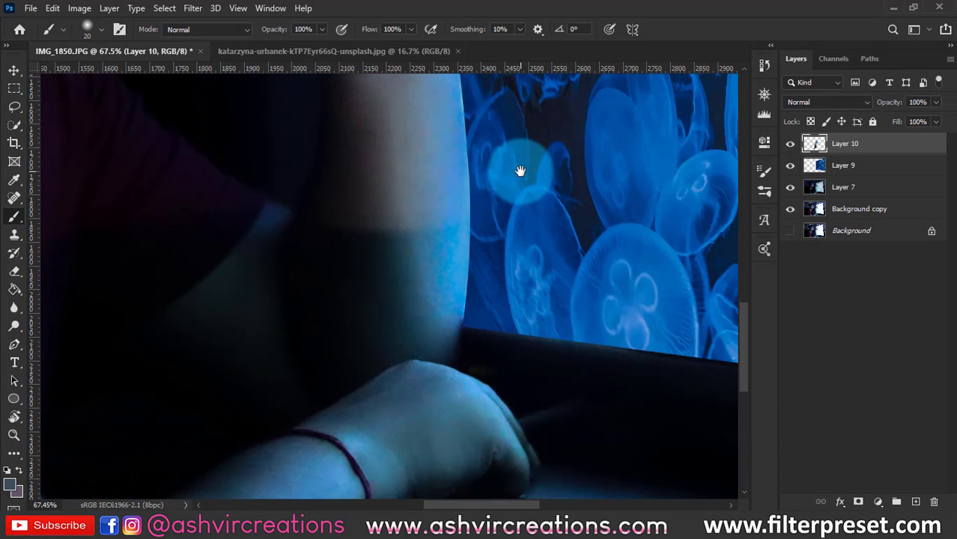
pyautogui.click(16, 307)
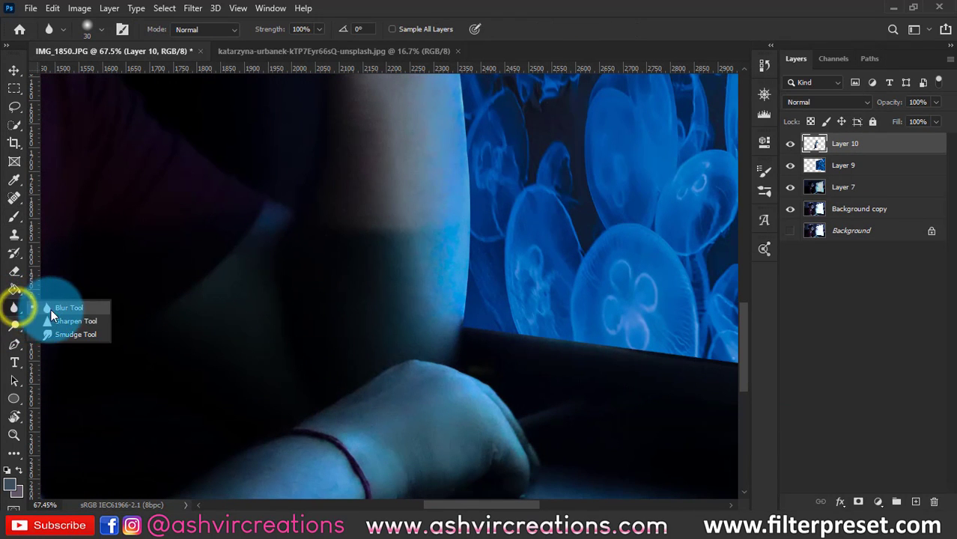
pyautogui.click(51, 309)
pyautogui.scroll(4, 472, 336)
pyautogui.rightClick(474, 336)
pyautogui.doubleClick(543, 304)
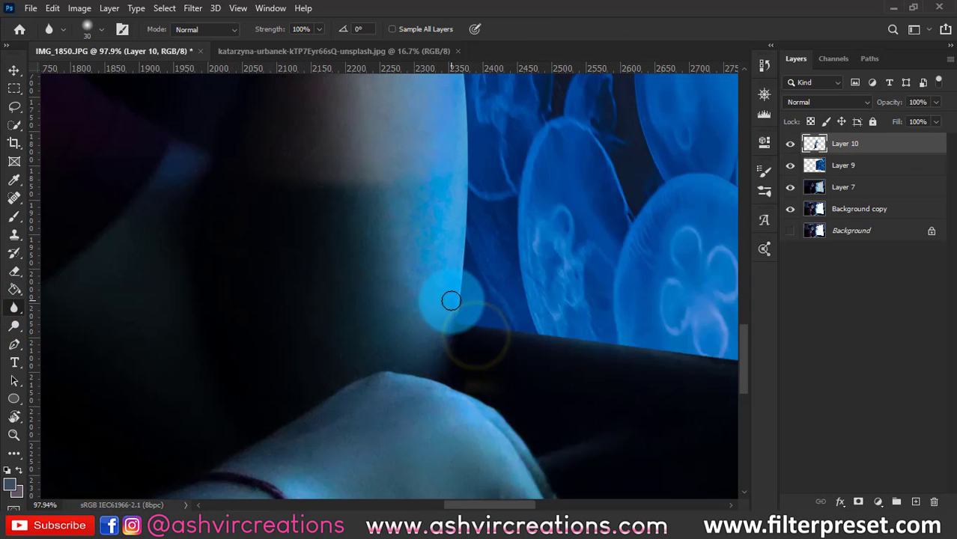
pyautogui.scroll(4, 450, 300)
pyautogui.moveTo(462, 317); pyautogui.dragTo(483, 113)
pyautogui.moveTo(495, 158); pyautogui.dragTo(468, 389)
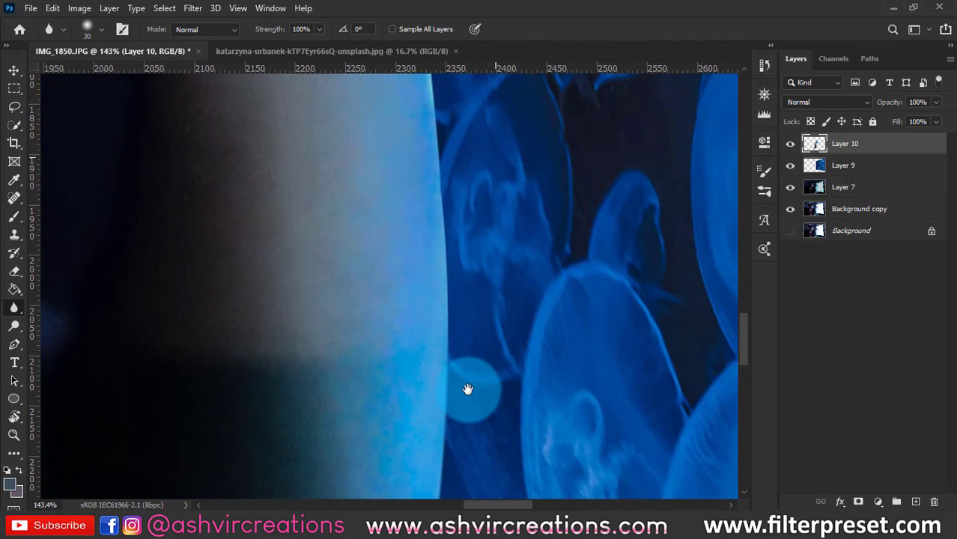
pyautogui.moveTo(474, 150); pyautogui.dragTo(517, 502)
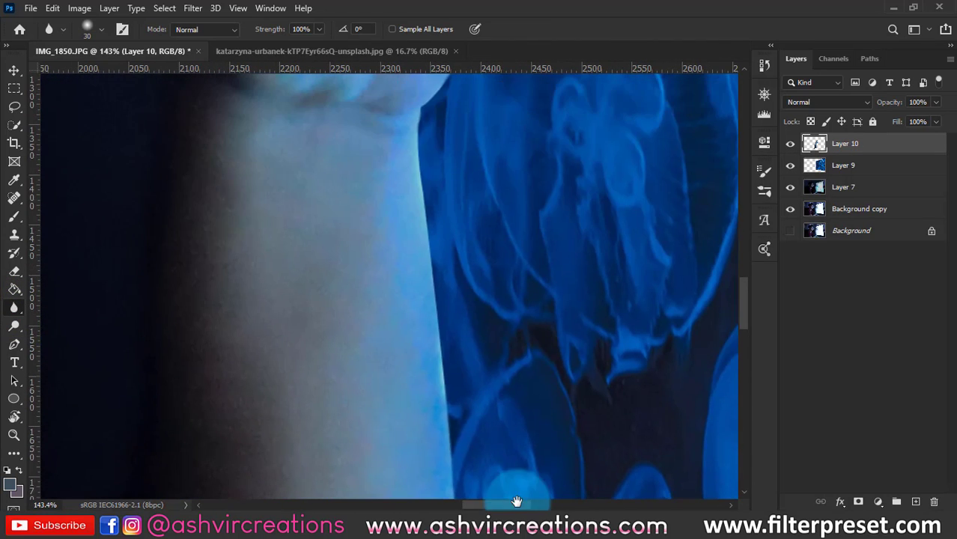
pyautogui.moveTo(468, 467)
pyautogui.mouseDown()
pyautogui.moveTo(457, 454)
pyautogui.moveTo(440, 325)
pyautogui.moveTo(430, 128)
pyautogui.mouseUp()
# - Blur the edges of the palm, curled fingers and pointing finger on Layer 10 with the 30 px brush
pyautogui.moveTo(432, 334); pyautogui.dragTo(433, 495)
pyautogui.moveTo(427, 386)
pyautogui.mouseDown()
pyautogui.moveTo(504, 272)
pyautogui.moveTo(577, 190)
pyautogui.moveTo(545, 296)
pyautogui.moveTo(580, 473)
pyautogui.mouseUp()
pyautogui.moveTo(660, 365)
pyautogui.mouseDown()
pyautogui.moveTo(670, 199)
pyautogui.moveTo(622, 91)
pyautogui.moveTo(538, 84)
pyautogui.moveTo(480, 95)
pyautogui.moveTo(477, 102)
pyautogui.moveTo(501, 109)
pyautogui.moveTo(428, 442)
pyautogui.mouseUp()
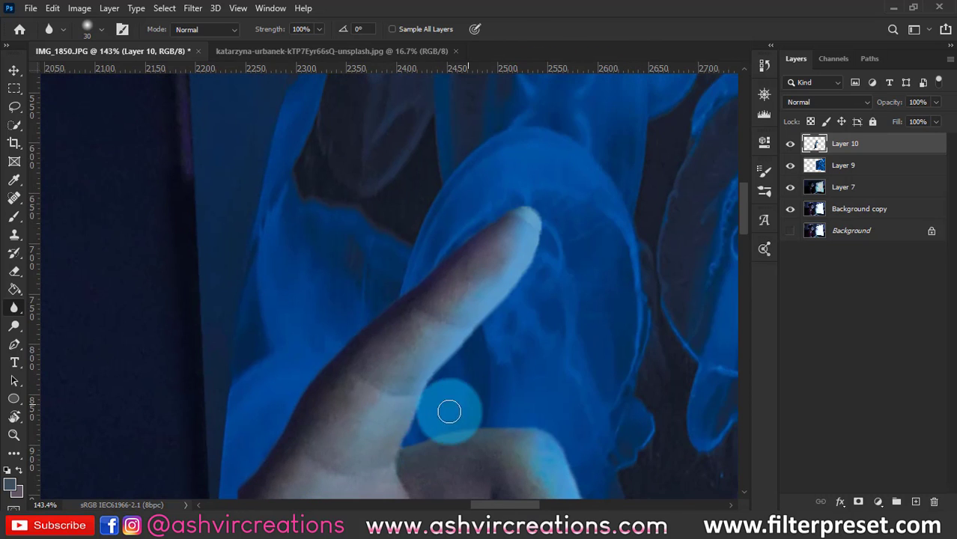
pyautogui.scroll(-3, 549, 233)
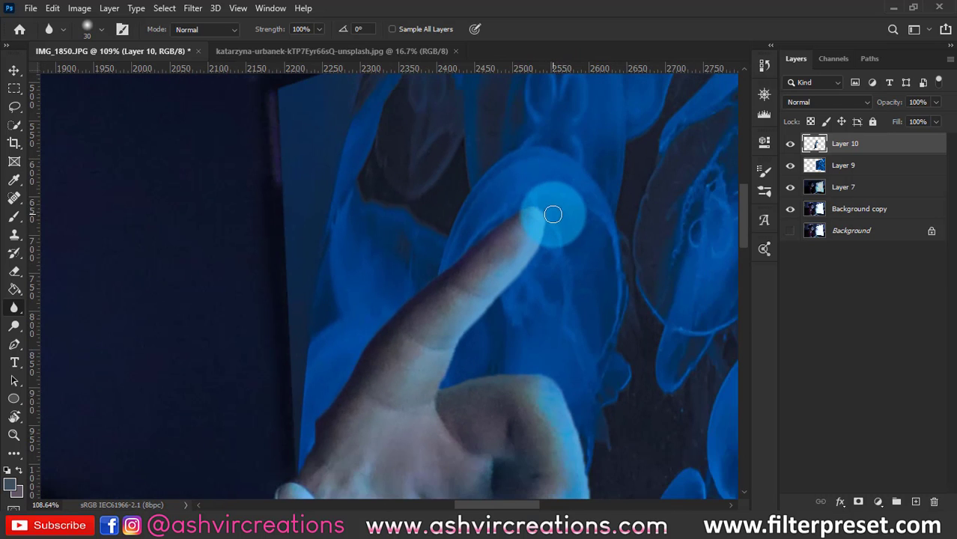
pyautogui.moveTo(340, 342)
pyautogui.mouseDown()
pyautogui.moveTo(314, 432)
pyautogui.moveTo(371, 350)
pyautogui.moveTo(339, 366)
pyautogui.moveTo(491, 245)
pyautogui.moveTo(494, 231)
pyautogui.moveTo(433, 274)
pyautogui.moveTo(414, 291)
pyautogui.moveTo(534, 200)
pyautogui.mouseUp()
pyautogui.scroll(-7, 534, 203)
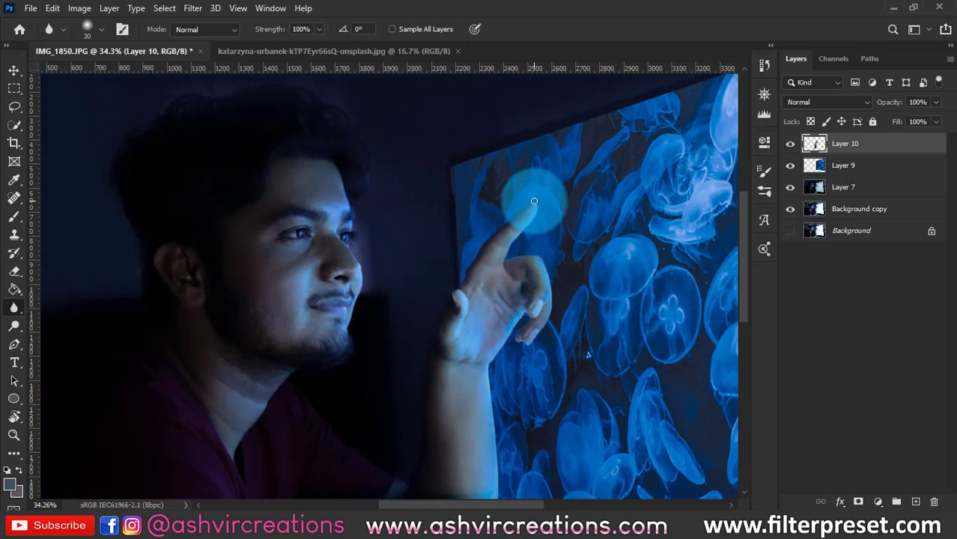
# - Outline the dark excess beside the pointing finger's base with the Pen tool, delete it from Layer 10 and deselect
pyautogui.scroll(6, 468, 307)
pyautogui.scroll(3, 513, 194)
pyautogui.press('p')
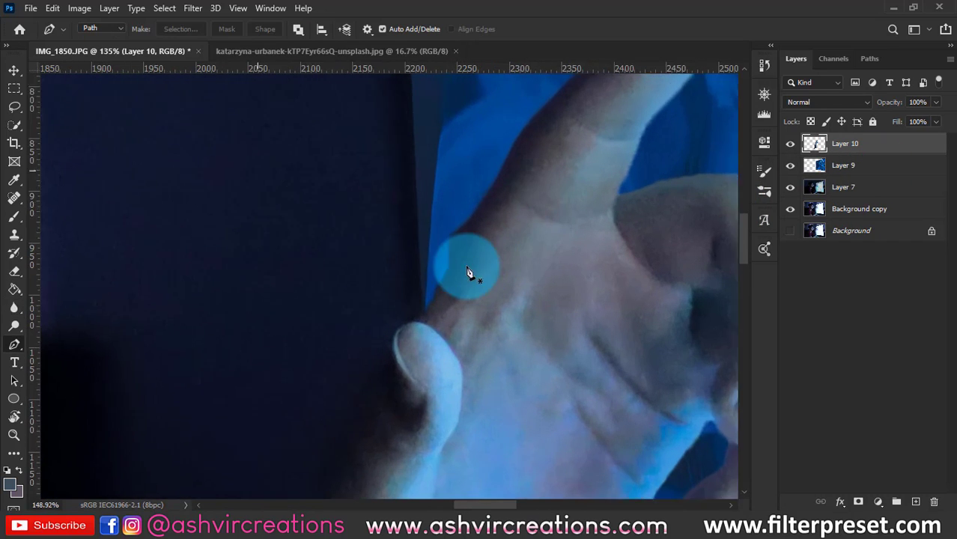
pyautogui.click(424, 310)
pyautogui.moveTo(494, 178); pyautogui.dragTo(504, 160)
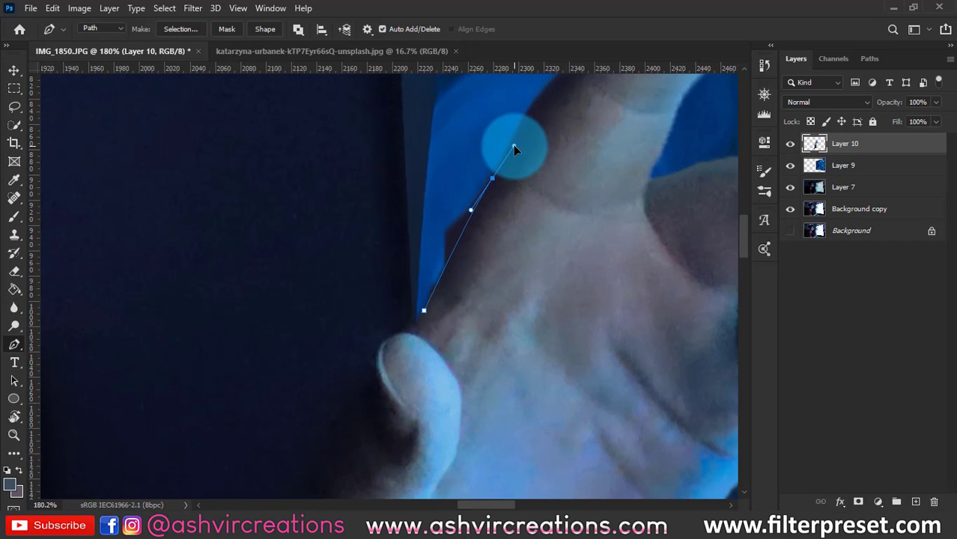
pyautogui.click(451, 165)
pyautogui.moveTo(397, 264); pyautogui.dragTo(387, 350)
pyautogui.hotkey('ctrl', 'd')
# - Remove the leftover patch above the thumb tip on Layer 10 with a pen-path selection and blur the trimmed edge
pyautogui.scroll(3, 432, 318)
pyautogui.click(424, 295)
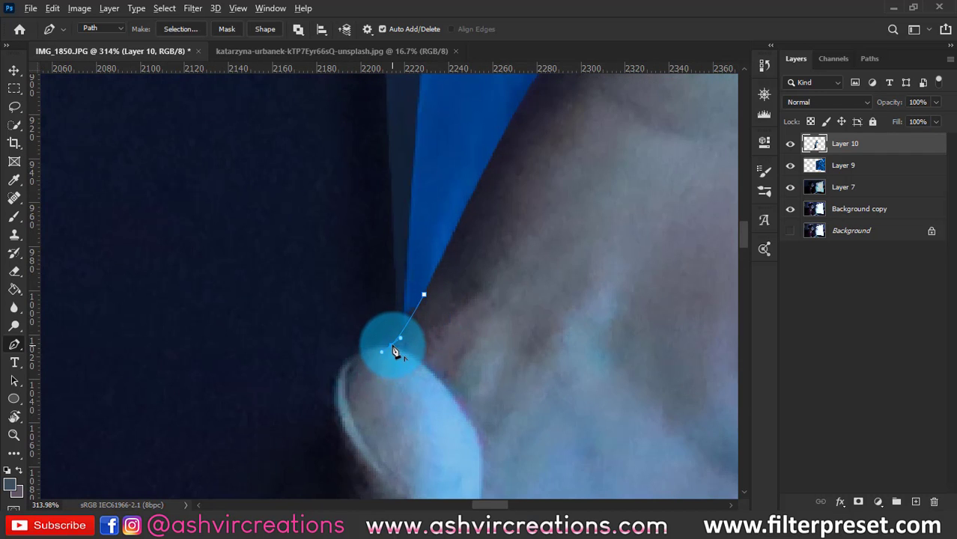
pyautogui.click(346, 349)
pyautogui.click(333, 279)
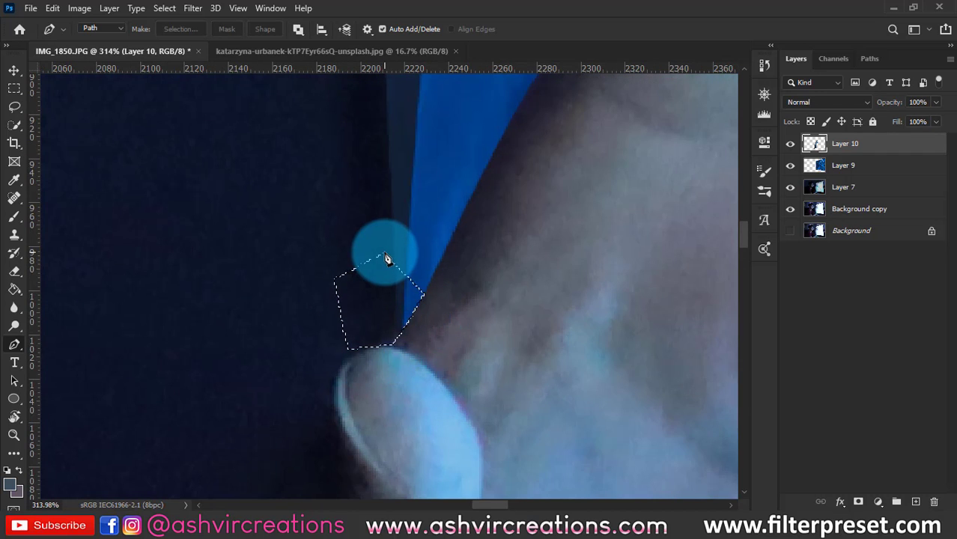
pyautogui.scroll(-3, 386, 259)
pyautogui.click(14, 307)
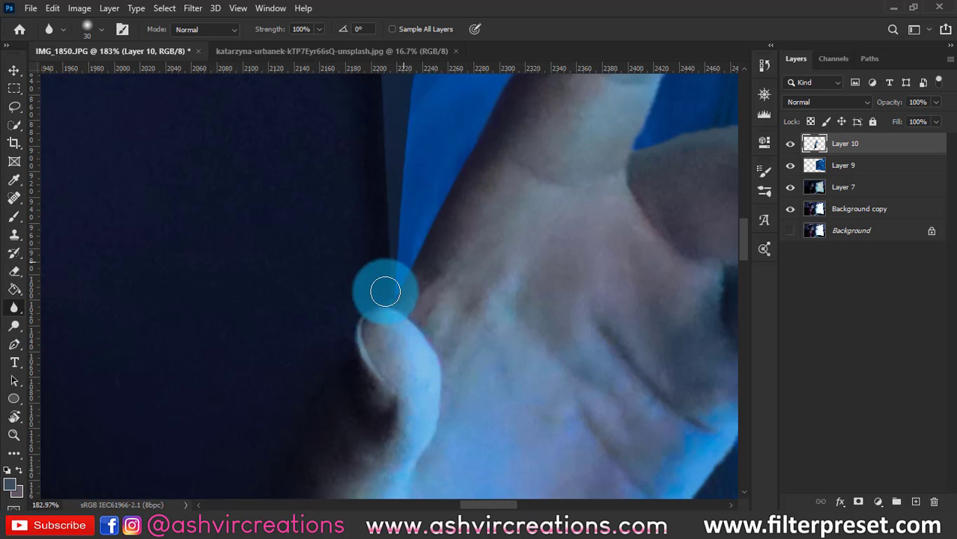
pyautogui.scroll(-12, 391, 284)
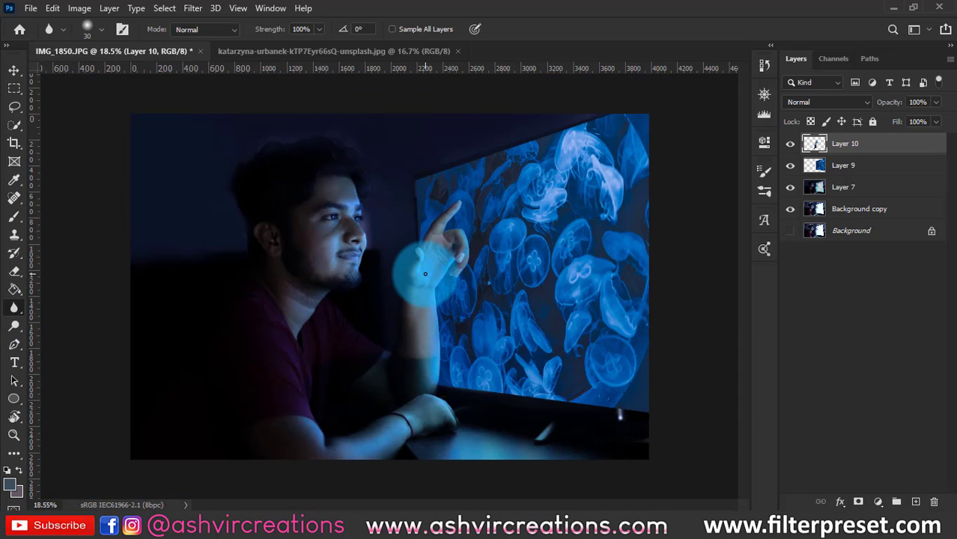
# - Adjust the monitor's jellyfish image on Layer 9 with Free Transform so it fits the screen's edges
pyautogui.press('b')
pyautogui.scroll(1, 464, 295)
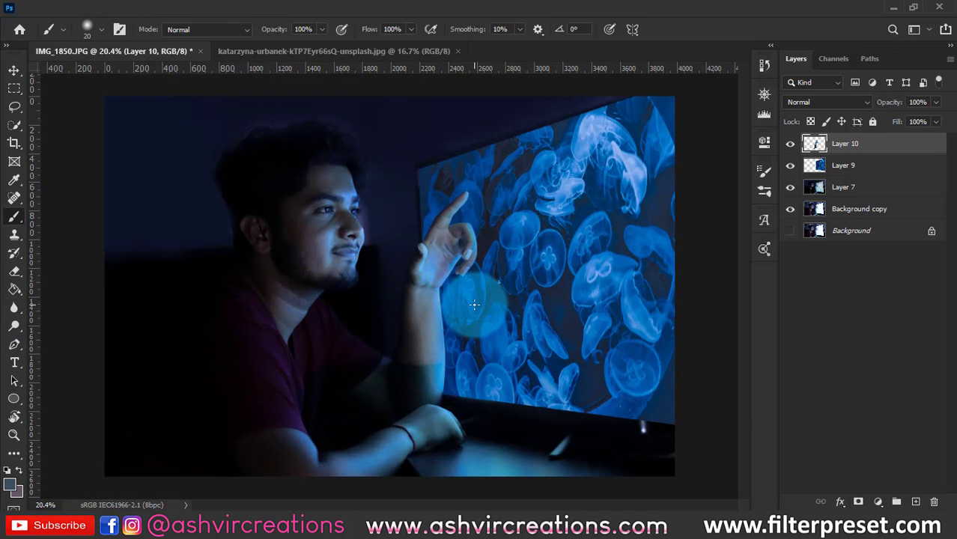
pyautogui.scroll(2, 628, 147)
pyautogui.keyDown('ctrl'); pyautogui.rightClick(629, 151); pyautogui.keyUp('ctrl')
pyautogui.click(633, 155)
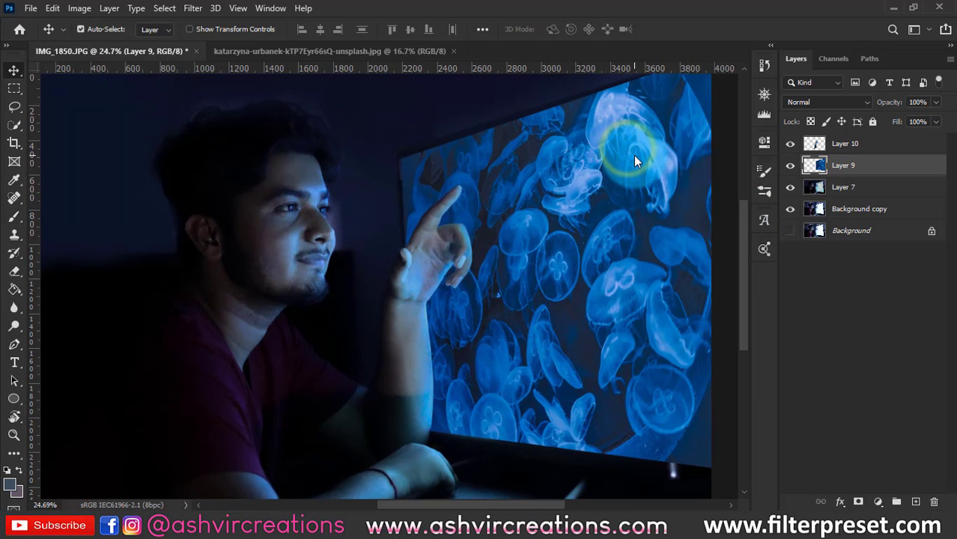
pyautogui.hotkey('ctrl', 't')
pyautogui.moveTo(639, 127); pyautogui.dragTo(599, 199)
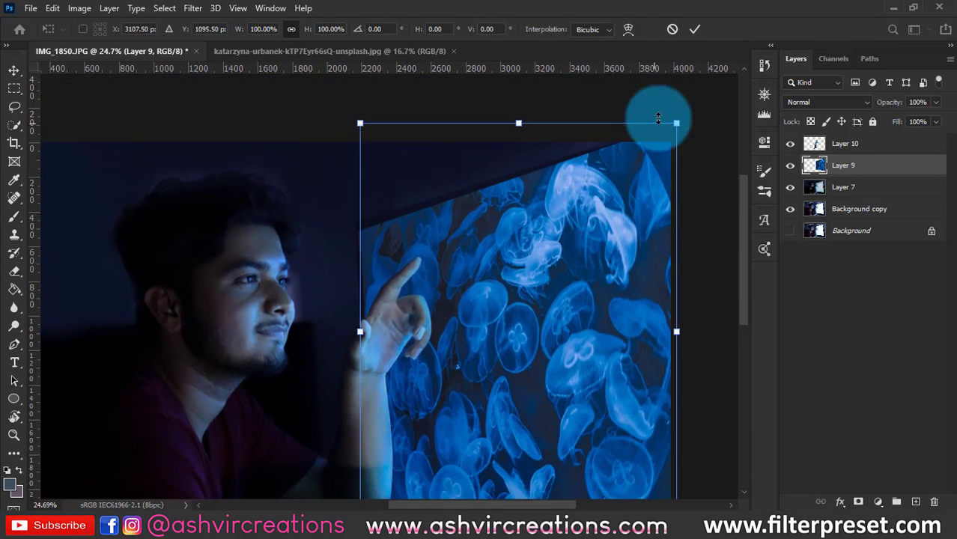
pyautogui.moveTo(676, 125); pyautogui.dragTo(678, 127)
pyautogui.press('Return')
pyautogui.click(522, 187)
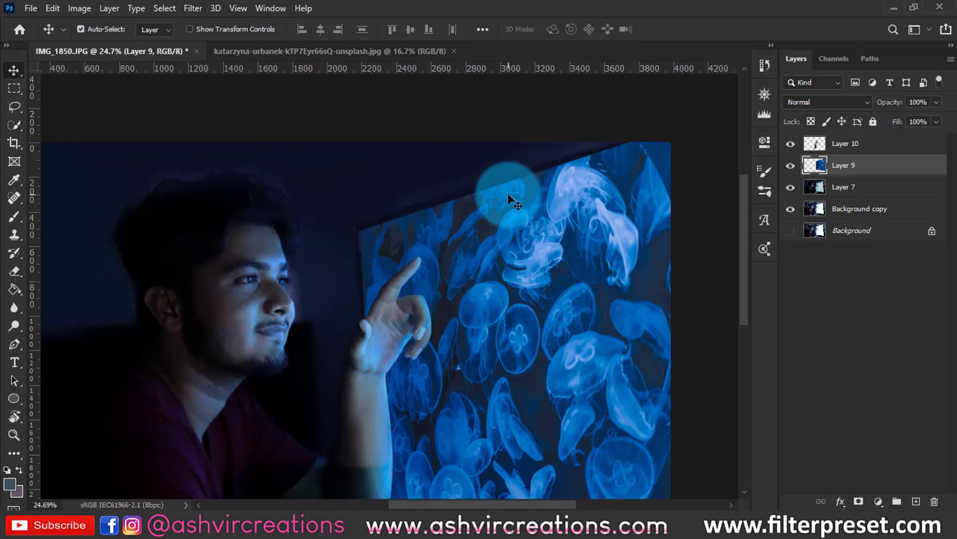
# - Open j3.png and bring its white jellyfish into the portrait document as a layer above Layer 10
pyautogui.scroll(-6, 508, 199)
pyautogui.scroll(4, 508, 199)
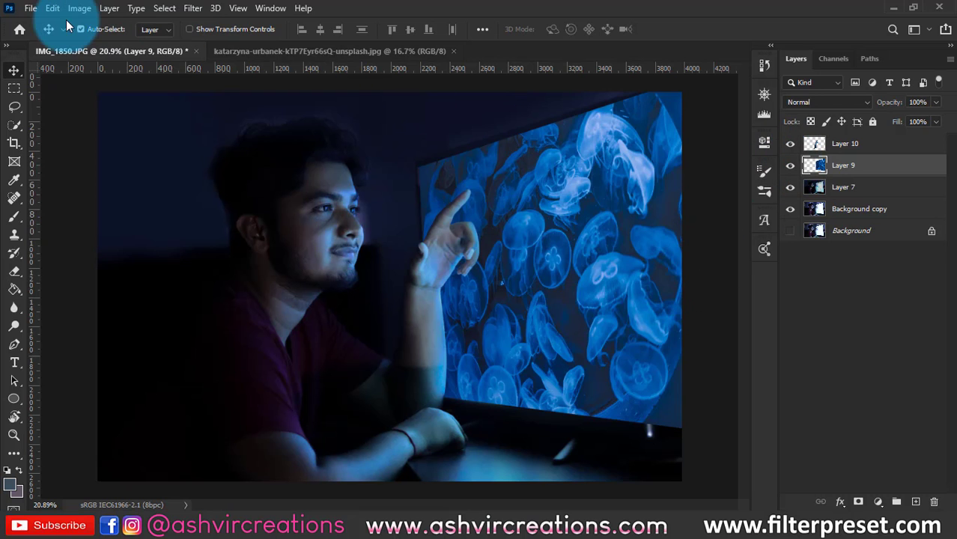
pyautogui.click(34, 11)
pyautogui.click(45, 40)
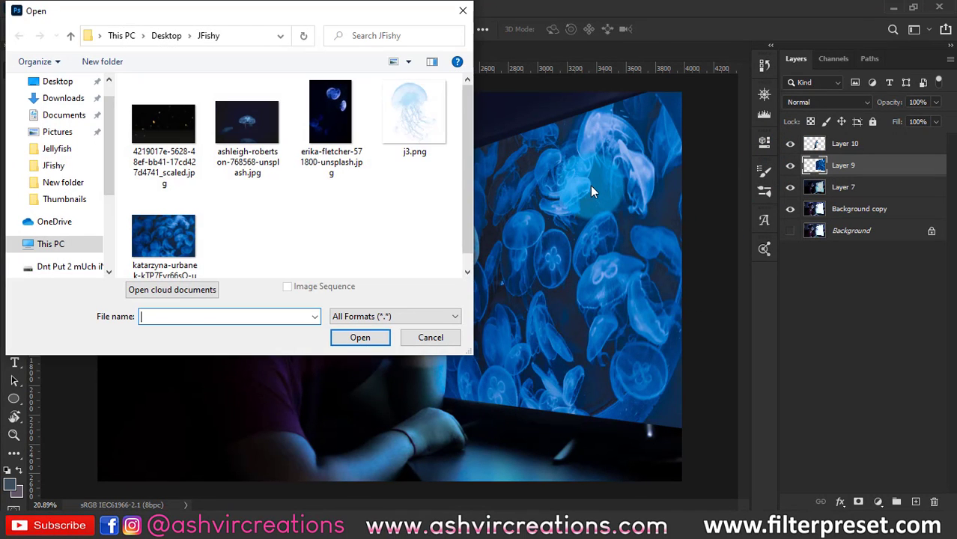
pyautogui.click(405, 120)
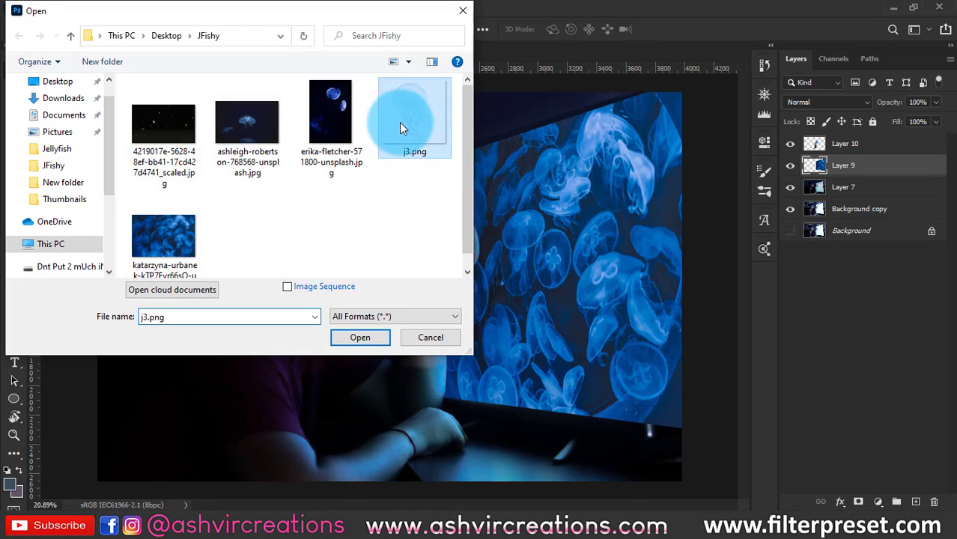
pyautogui.doubleClick(397, 112)
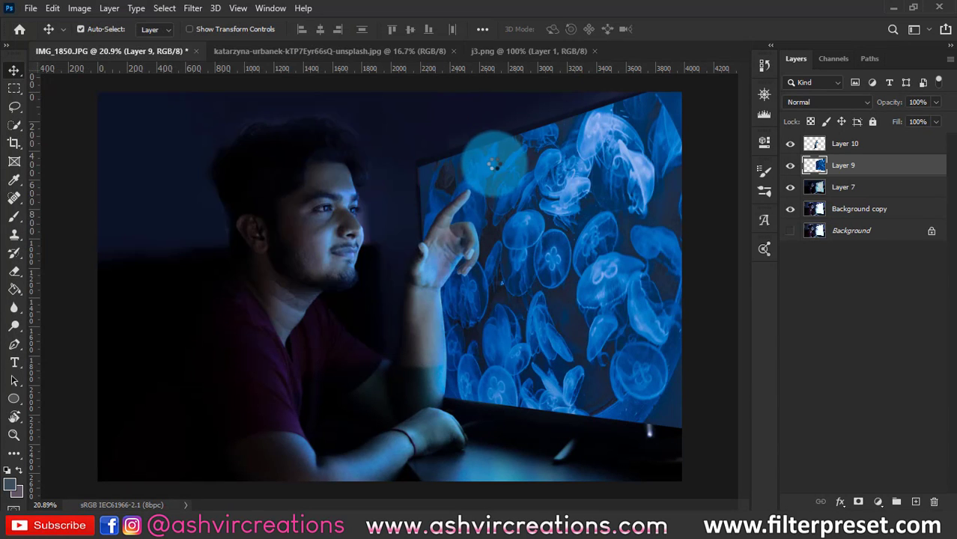
pyautogui.moveTo(485, 196); pyautogui.dragTo(488, 222)
pyautogui.moveTo(844, 166); pyautogui.dragTo(833, 141)
# - Rotate the white jellyfish to about -111°, scale it to 40% and place it above the pointing fingertip at the monitor's edge
pyautogui.hotkey('ctrl', 't')
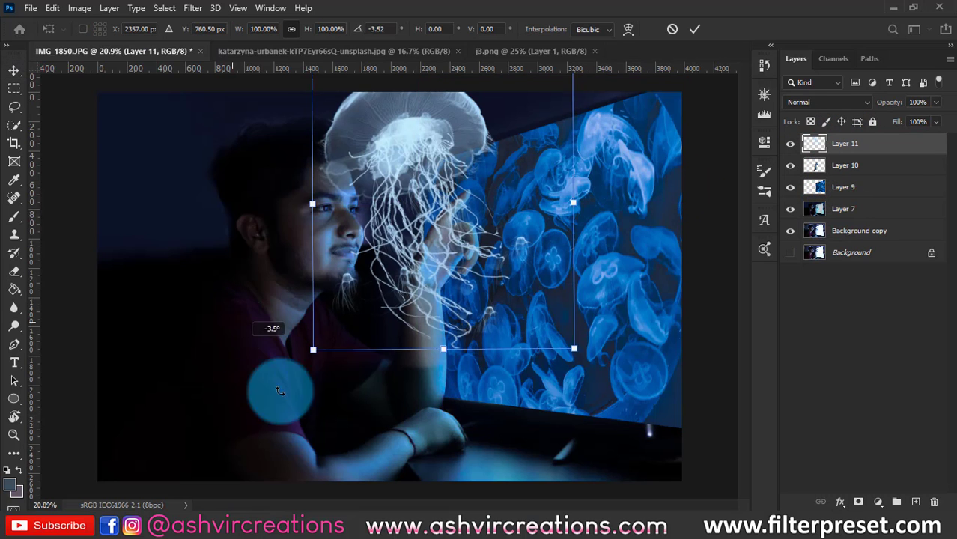
pyautogui.moveTo(280, 391); pyautogui.dragTo(522, 369)
pyautogui.moveTo(577, 344); pyautogui.dragTo(518, 284)
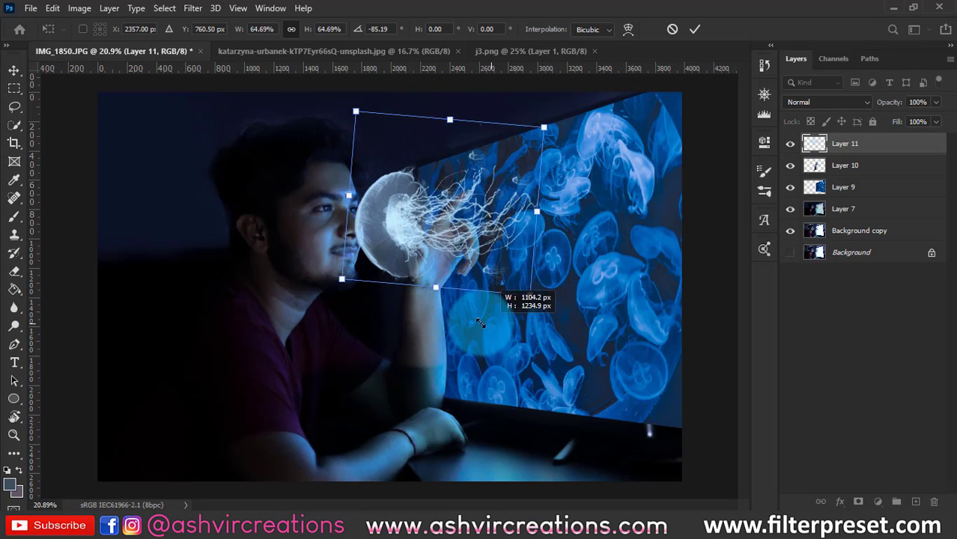
pyautogui.moveTo(467, 243); pyautogui.dragTo(590, 157)
pyautogui.moveTo(609, 262); pyautogui.dragTo(640, 233)
pyautogui.moveTo(588, 143); pyautogui.dragTo(545, 137)
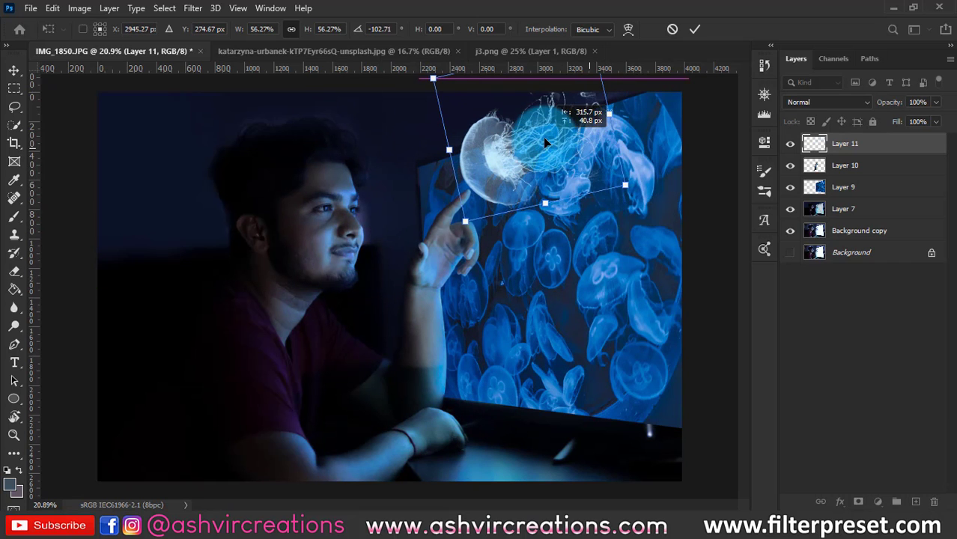
pyautogui.moveTo(621, 184); pyautogui.dragTo(631, 207)
pyautogui.moveTo(551, 147)
pyautogui.mouseDown()
pyautogui.moveTo(551, 157)
pyautogui.moveTo(560, 155)
pyautogui.mouseUp()
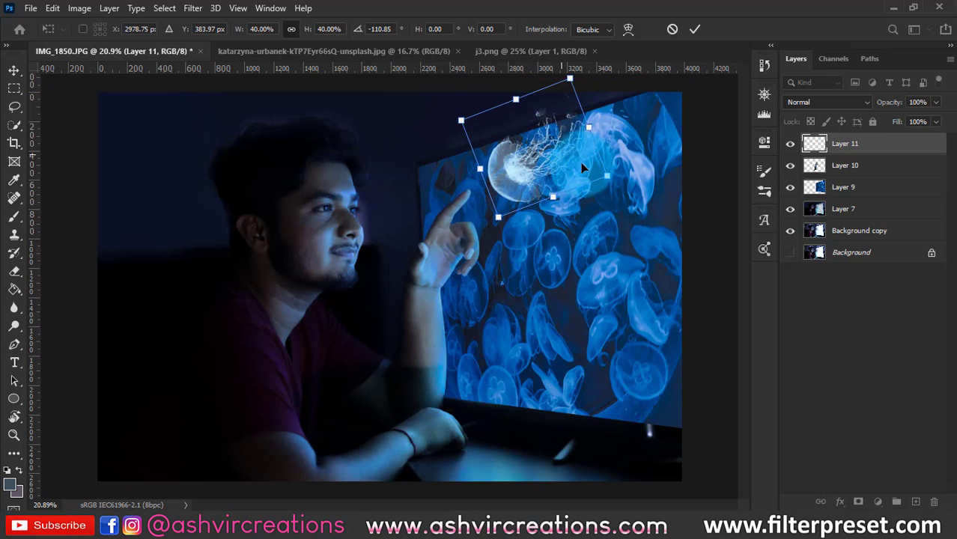
pyautogui.press('Return')
# - Add a new layer above Layer 10 and set up a soft 600 px brush in dark navy sampled from the wall
pyautogui.scroll(3, 596, 156)
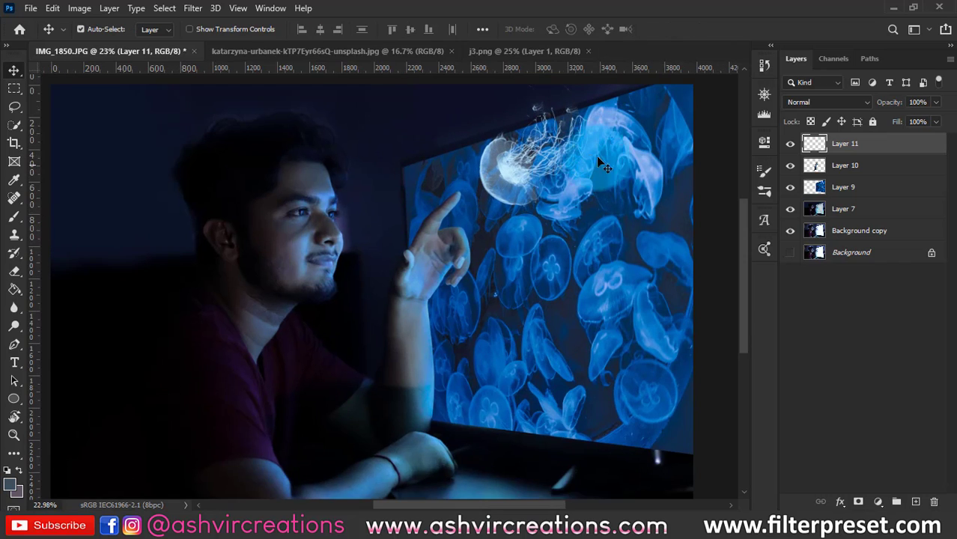
pyautogui.click(833, 163)
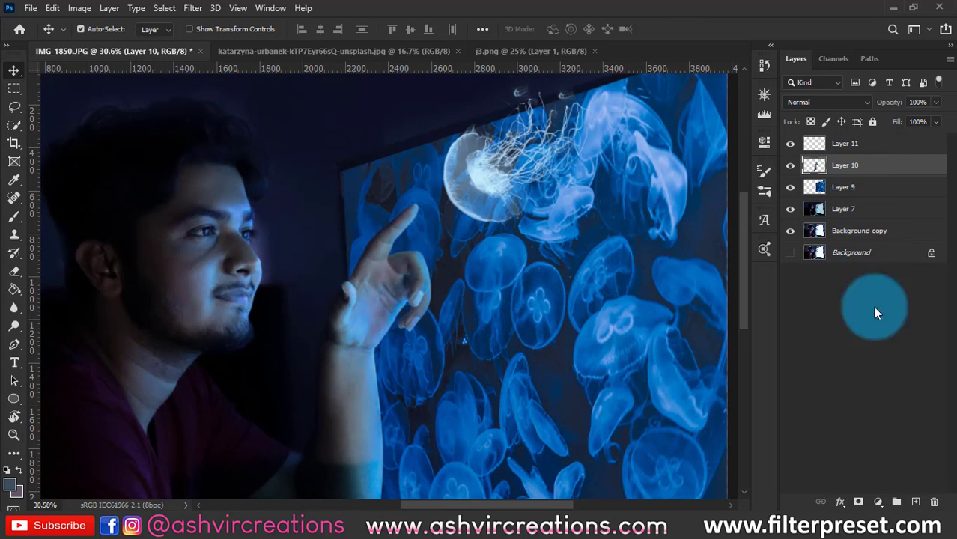
pyautogui.click(918, 501)
pyautogui.click(15, 217)
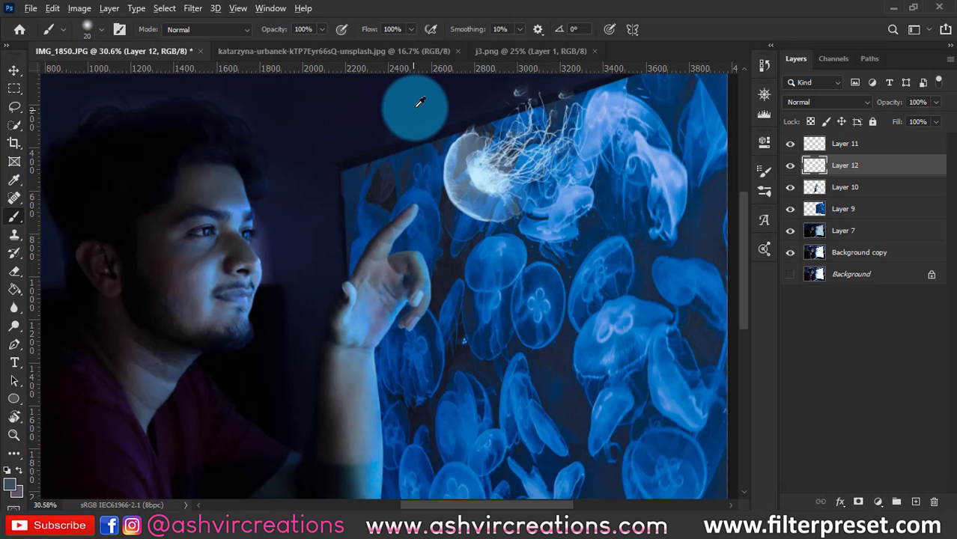
pyautogui.press(']')
pyautogui.press(']')
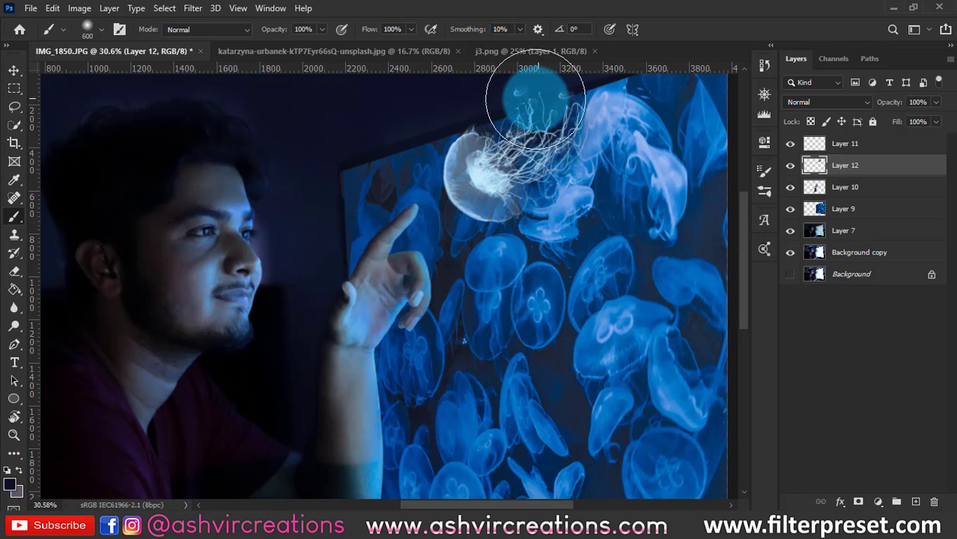
# - Darken the monitor's upper edge behind the white jellyfish with the navy brush at 53% opacity, using sizes of 700 to 900 px
pyautogui.scroll(-2, 536, 101)
pyautogui.press(']')
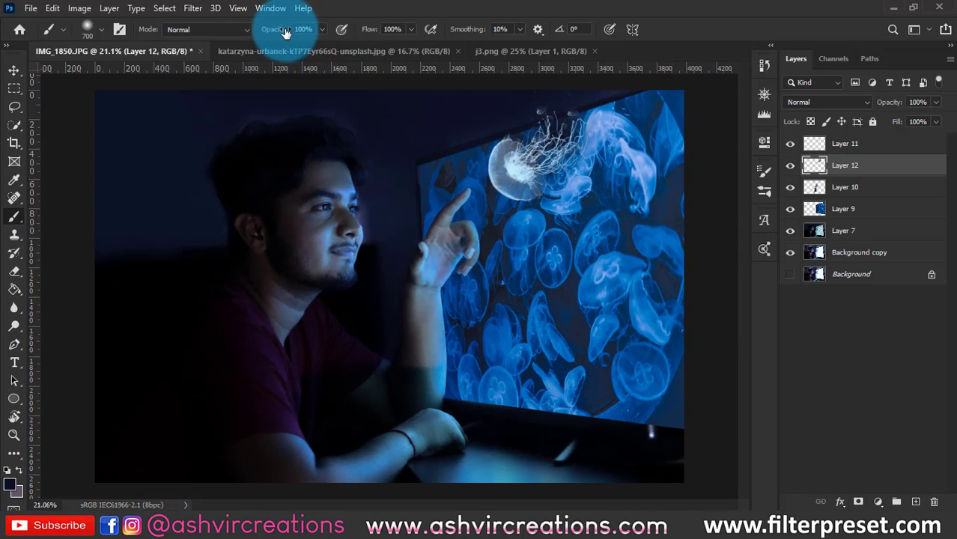
pyautogui.moveTo(285, 33); pyautogui.dragTo(257, 32)
pyautogui.click(511, 161)
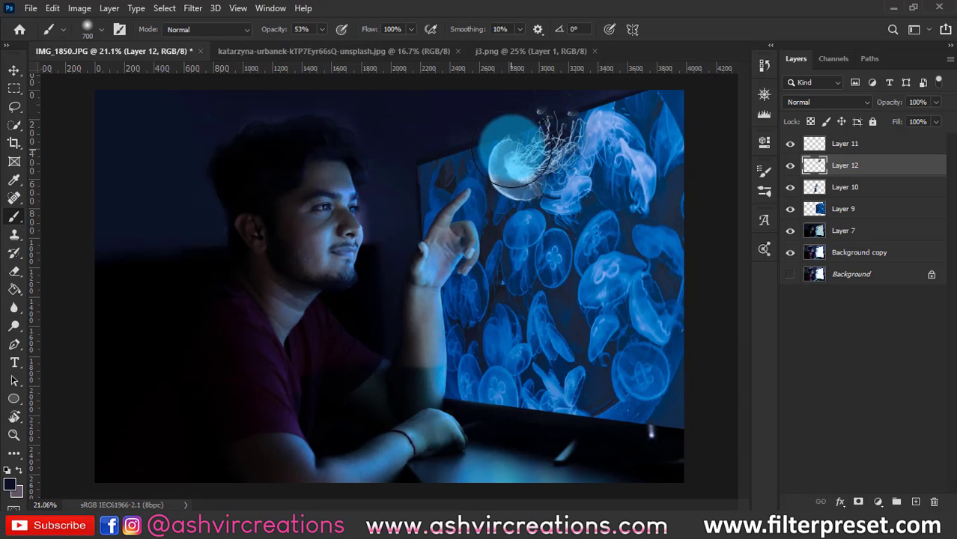
pyautogui.click(543, 120)
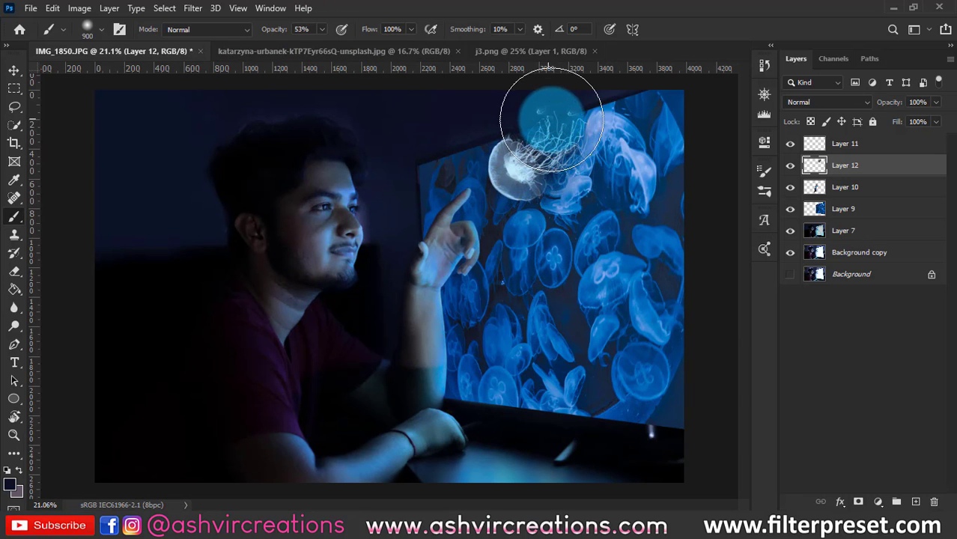
pyautogui.scroll(-1, 552, 116)
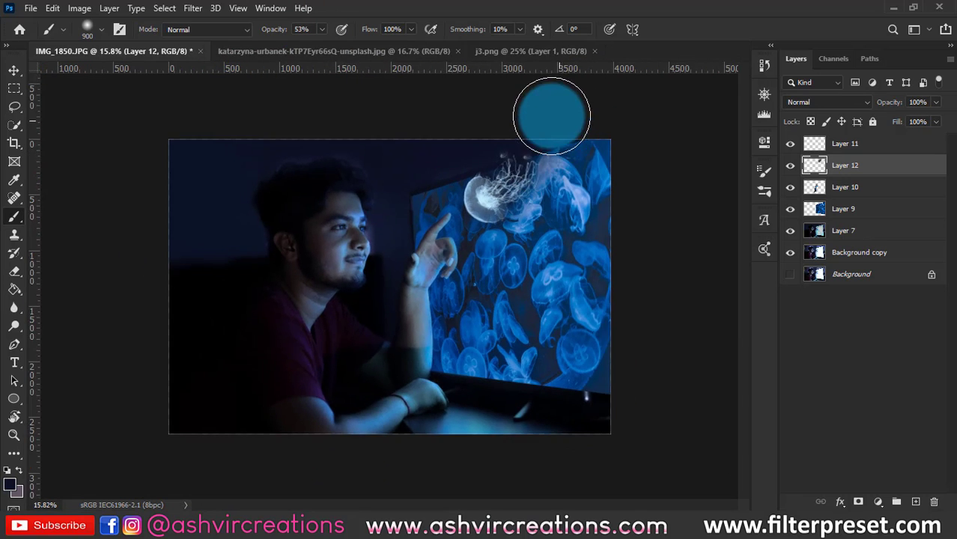
pyautogui.scroll(2, 552, 116)
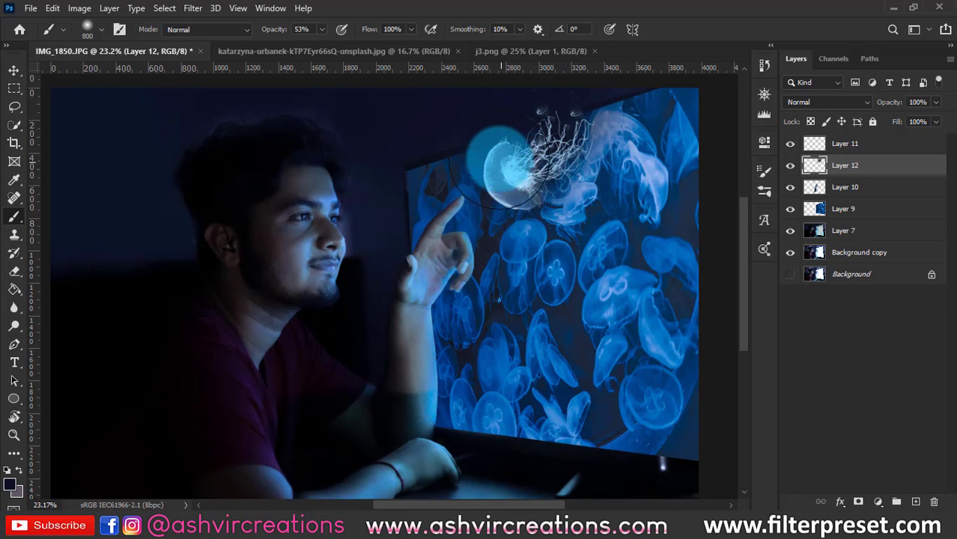
pyautogui.scroll(-1, 457, 96)
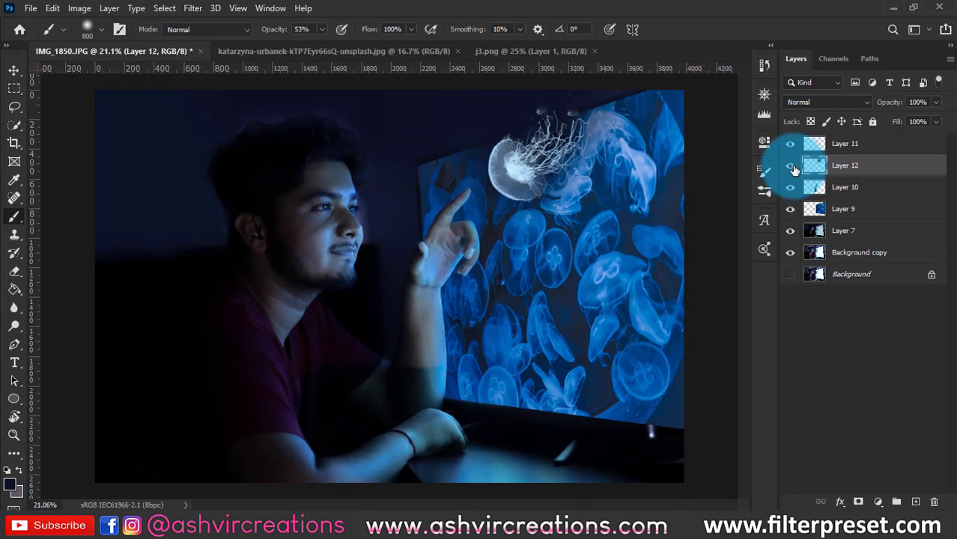
# - Compare the image with Layer 12 hidden and shown to examine the darkening behind the white jellyfish
pyautogui.click(793, 167)
pyautogui.click(792, 167)
pyautogui.click(793, 168)
pyautogui.click(792, 168)
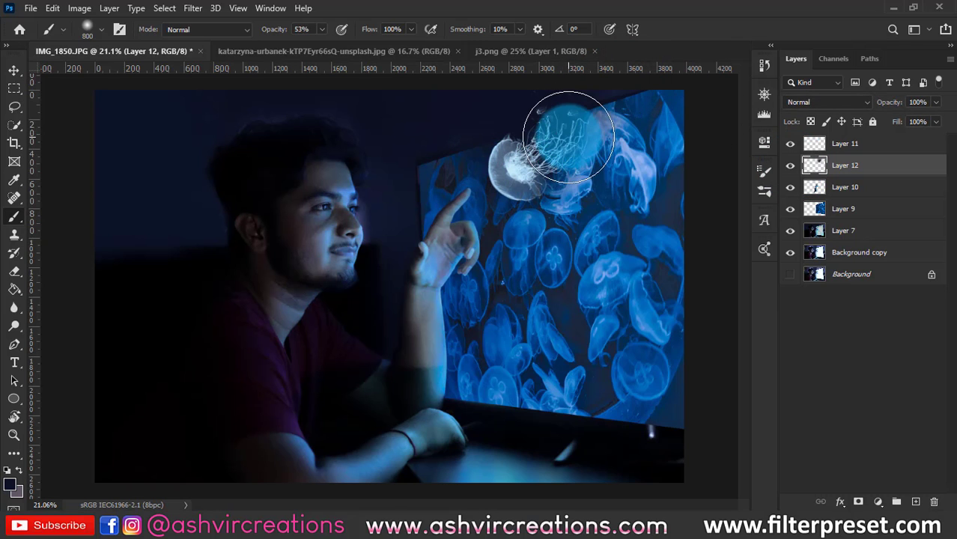
pyautogui.scroll(-2, 568, 102)
pyautogui.scroll(1, 568, 102)
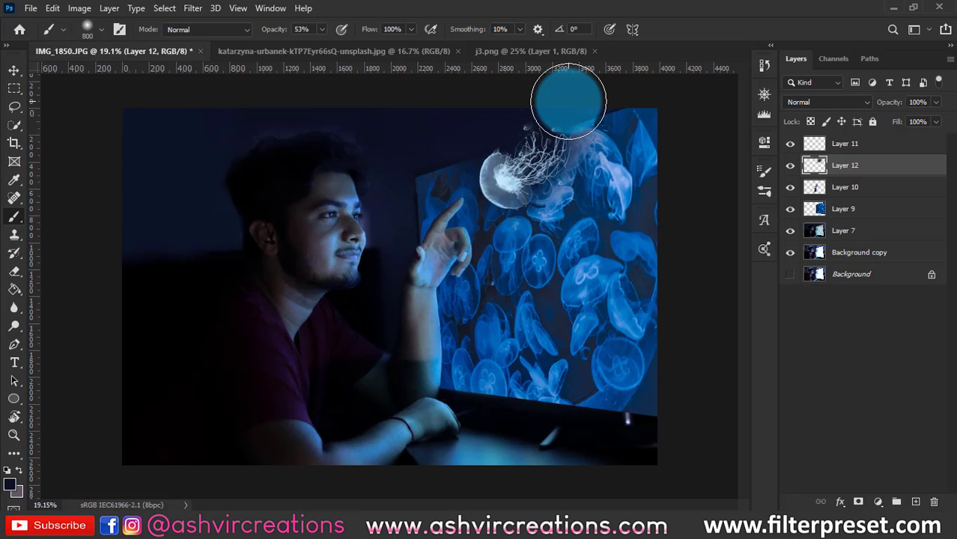
# - Open ashleigh-robertson-768568-unsplash.jpg and bring its central jellyfish into the portrait document as a layer above Layer 12
pyautogui.click(14, 71)
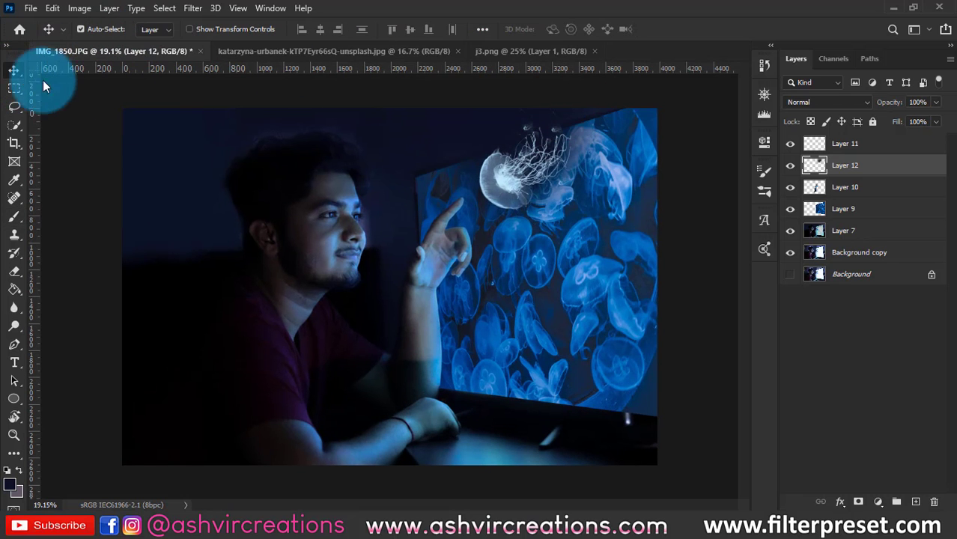
pyautogui.click(31, 8)
pyautogui.click(35, 30)
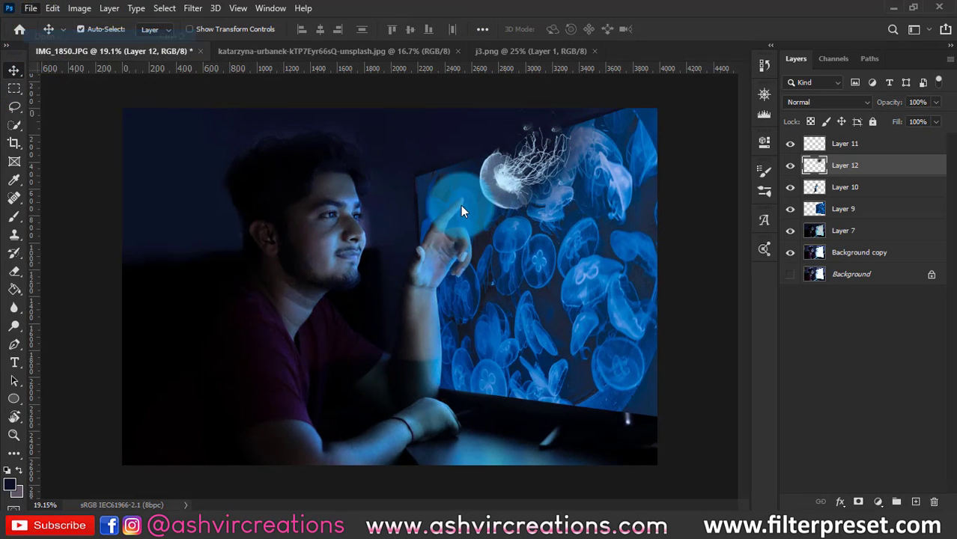
pyautogui.doubleClick(269, 135)
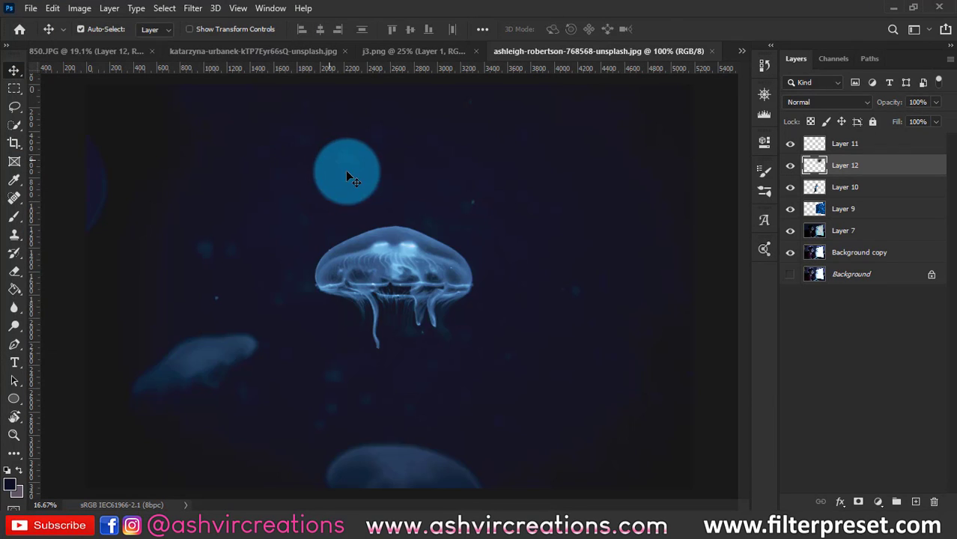
pyautogui.moveTo(287, 181); pyautogui.dragTo(168, 102)
pyautogui.moveTo(129, 52); pyautogui.dragTo(370, 234)
# - Rotate the new jellyfish to about -85°, scale it to about 39% beside the monitor's upper corner and set its blend mode to Screen
pyautogui.hotkey('ctrl', 't')
pyautogui.hotkey('ctrl', '0')
pyautogui.moveTo(551, 375); pyautogui.dragTo(414, 161)
pyautogui.scroll(4, 379, 210)
pyautogui.moveTo(380, 213); pyautogui.dragTo(446, 209)
pyautogui.click(827, 102)
pyautogui.click(803, 218)
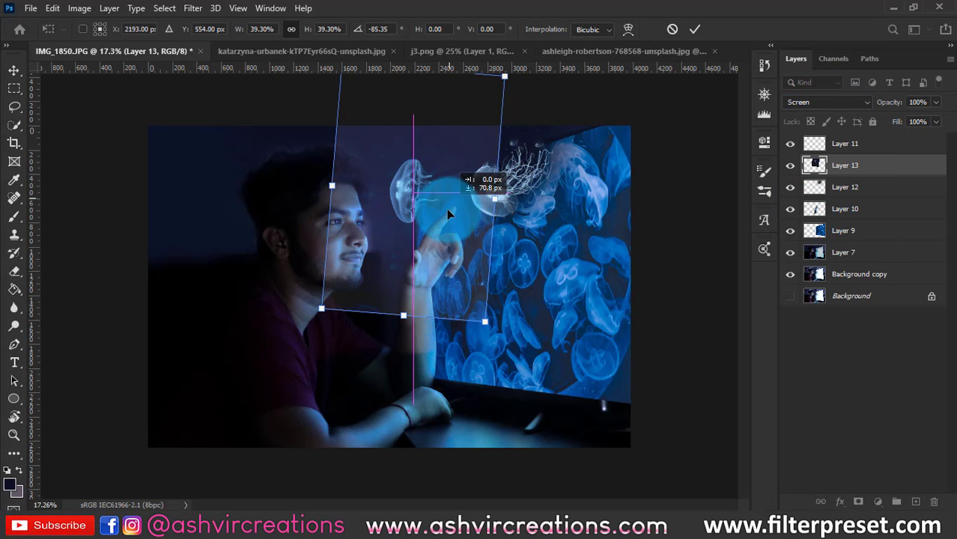
# - Shrink the new jellyfish on Layer 13 to about 35% and apply the transform
pyautogui.moveTo(484, 322); pyautogui.dragTo(481, 312)
pyautogui.scroll(3, 430, 202)
pyautogui.scroll(-2, 510, 147)
pyautogui.doubleClick(446, 176)
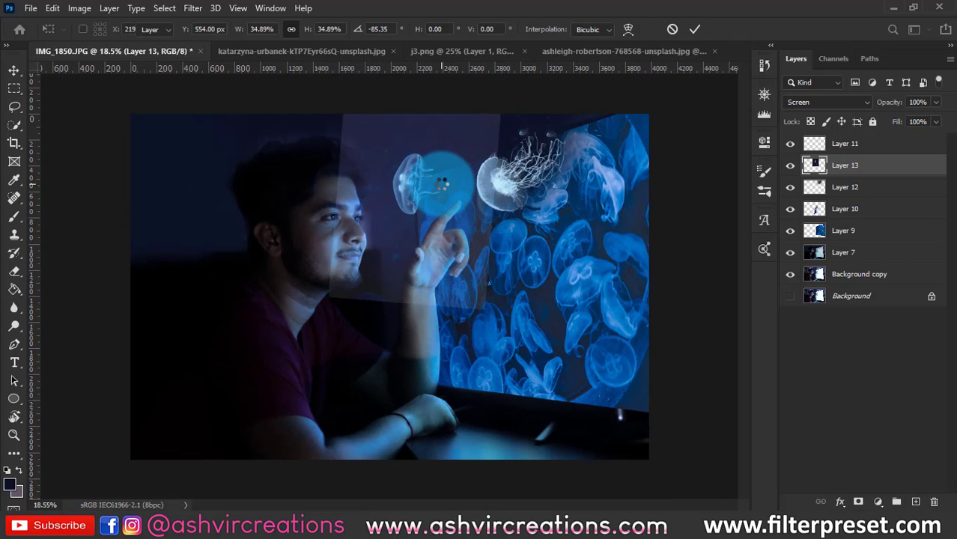
# - Raise the black input level of Layer 13 to 35 with Levels to hide the jellyfish's rectangular backdrop
pyautogui.hotkey('ctrl', 'l')
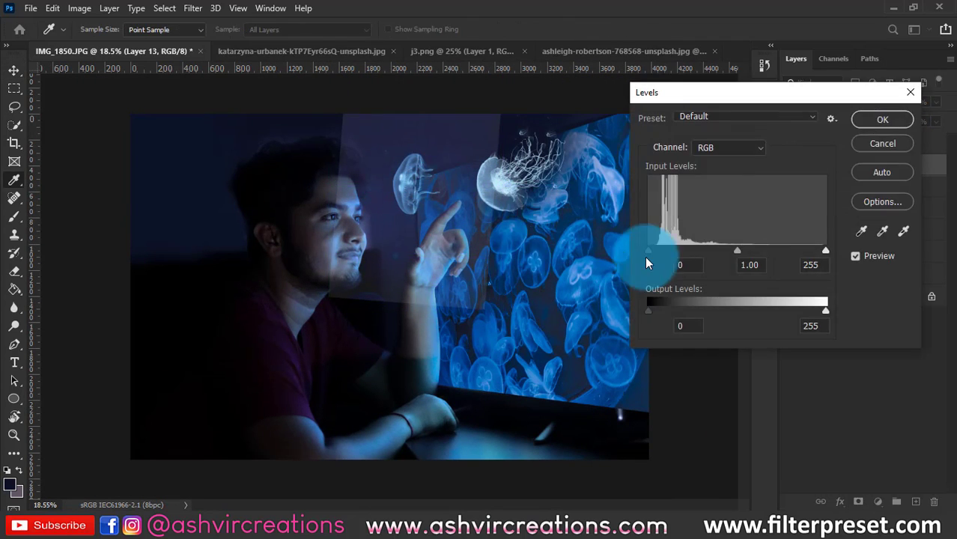
pyautogui.moveTo(648, 263); pyautogui.dragTo(673, 251)
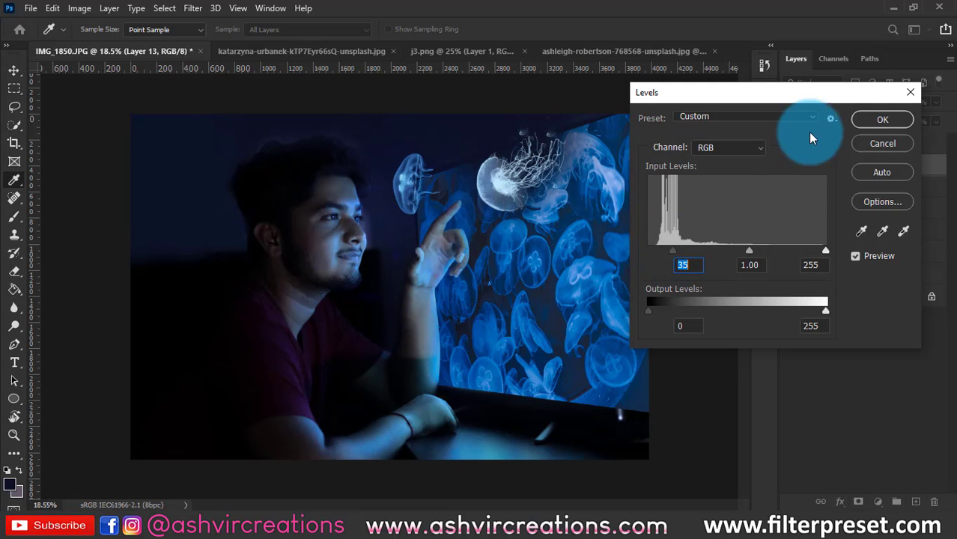
pyautogui.click(861, 119)
# - Rotate the jellyfish on Layer 13 by about -24° so it tilts above the pointing hand
pyautogui.scroll(1, 424, 179)
pyautogui.scroll(5, 423, 179)
pyautogui.moveTo(446, 185); pyautogui.dragTo(463, 229)
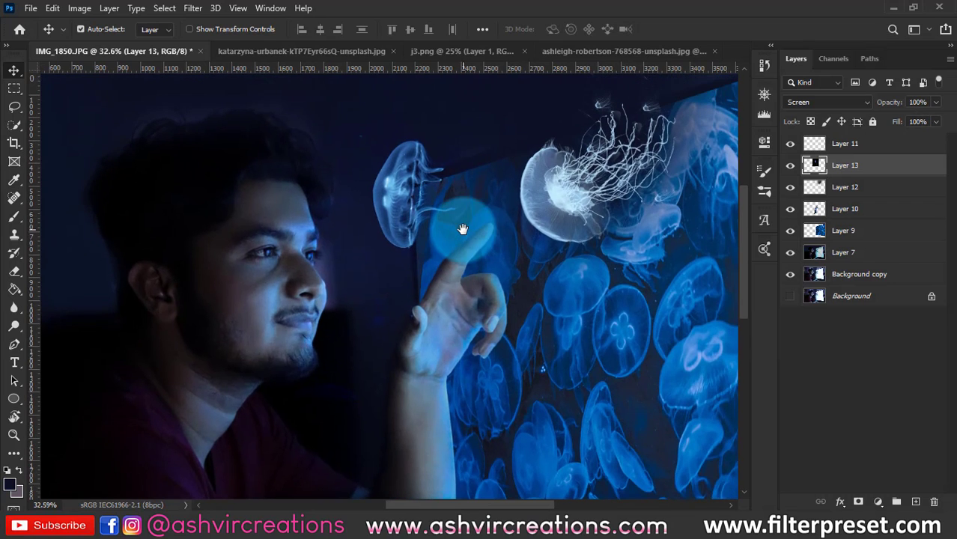
pyautogui.hotkey('ctrl', 't')
pyautogui.moveTo(610, 233); pyautogui.dragTo(493, 211)
pyautogui.press('Return')
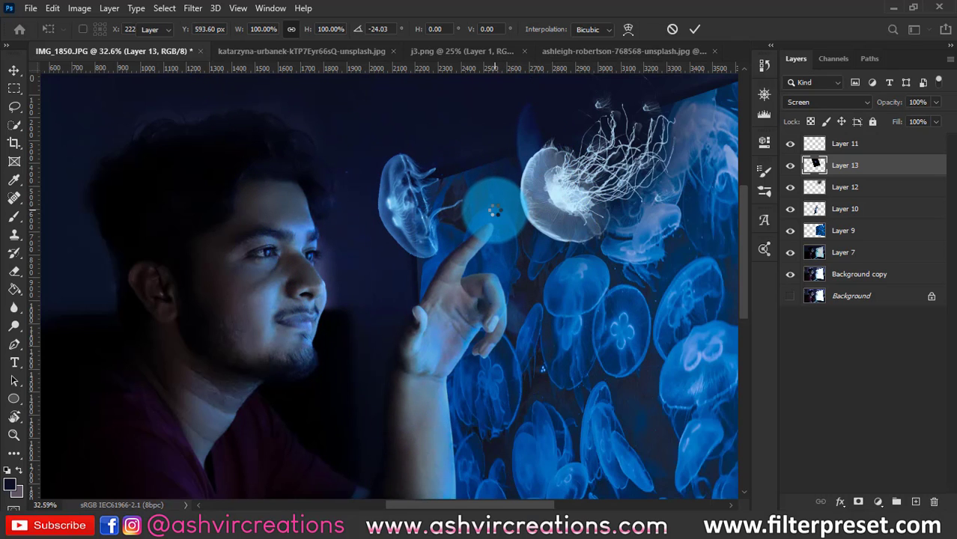
# - Compare the image with Layer 13 hidden and shown to examine how its backdrop affects the hand and monitor
pyautogui.hotkey('ctrl', '0')
pyautogui.click(794, 165)
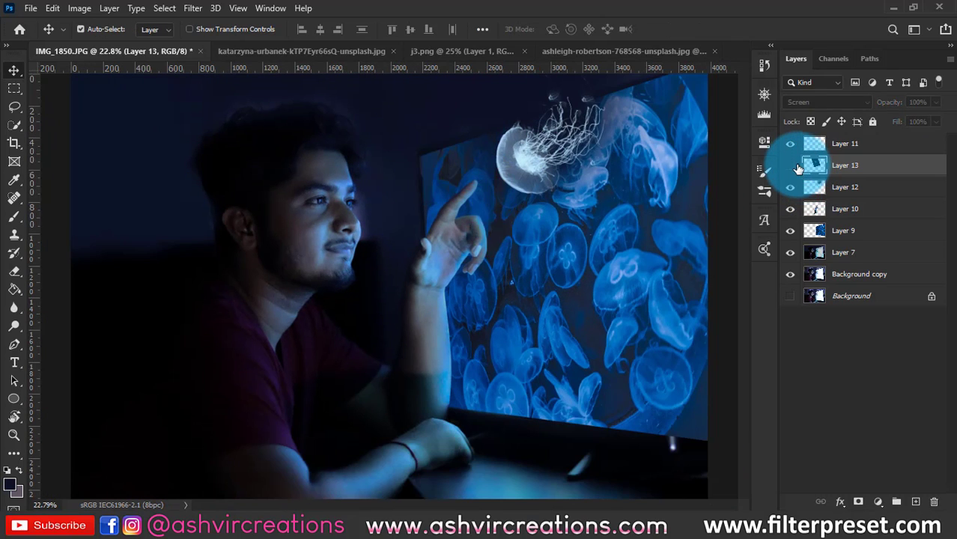
pyautogui.click(793, 166)
pyautogui.scroll(3, 488, 200)
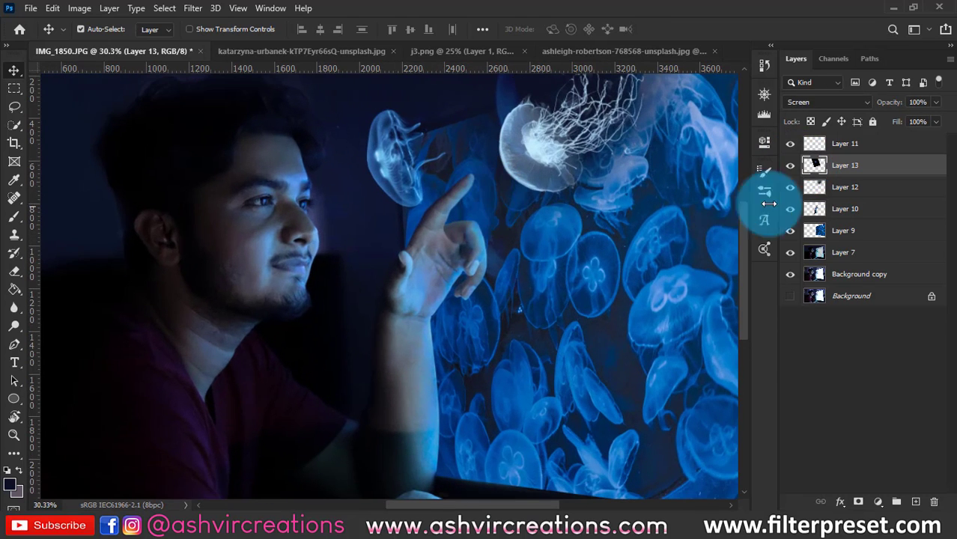
pyautogui.click(790, 166)
pyautogui.click(790, 165)
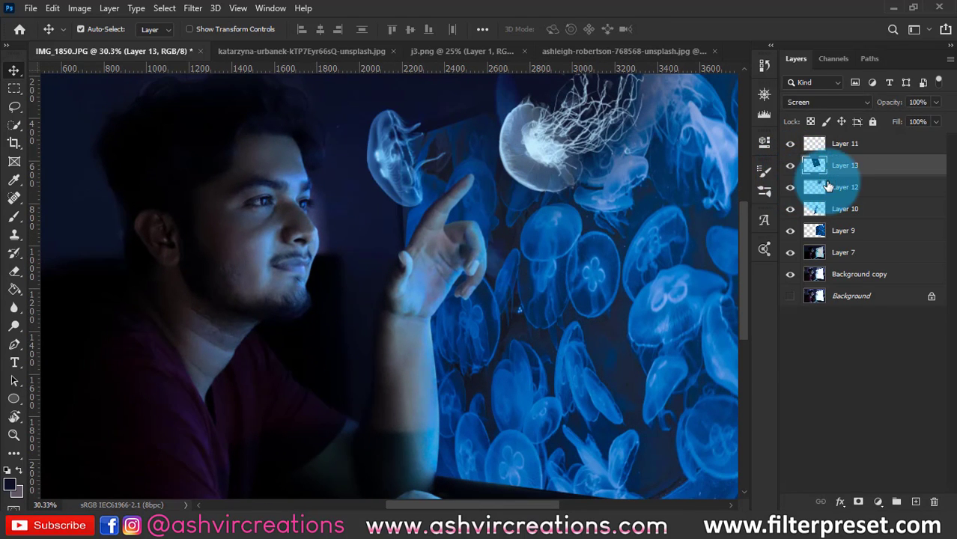
# - Erase Layer 13's leftover backdrop over the hand and monitor with a soft 500 px eraser, then check the layer's visibility
pyautogui.click(14, 271)
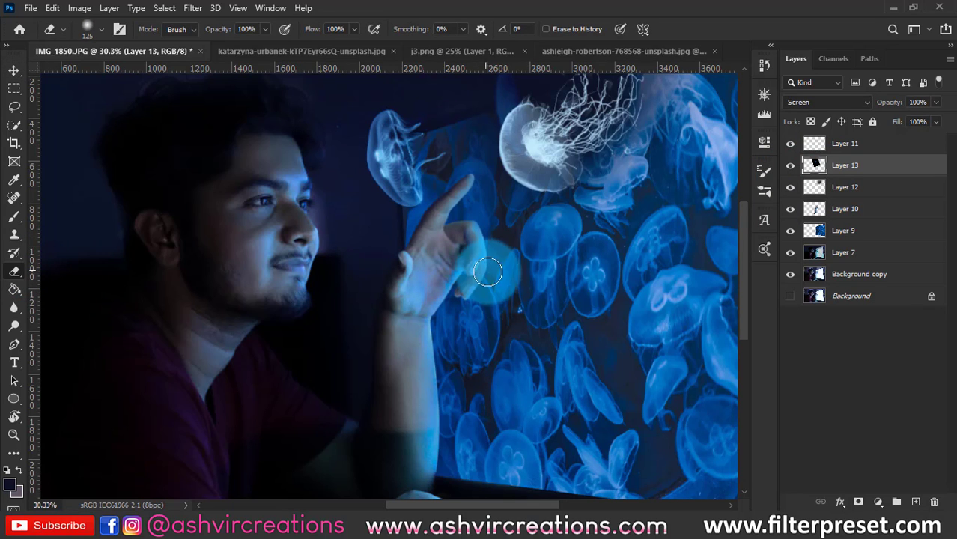
pyautogui.press(']')
pyautogui.press(']')
pyautogui.press(']')
pyautogui.press(']')
pyautogui.press(']')
pyautogui.press(']')
pyautogui.press(']')
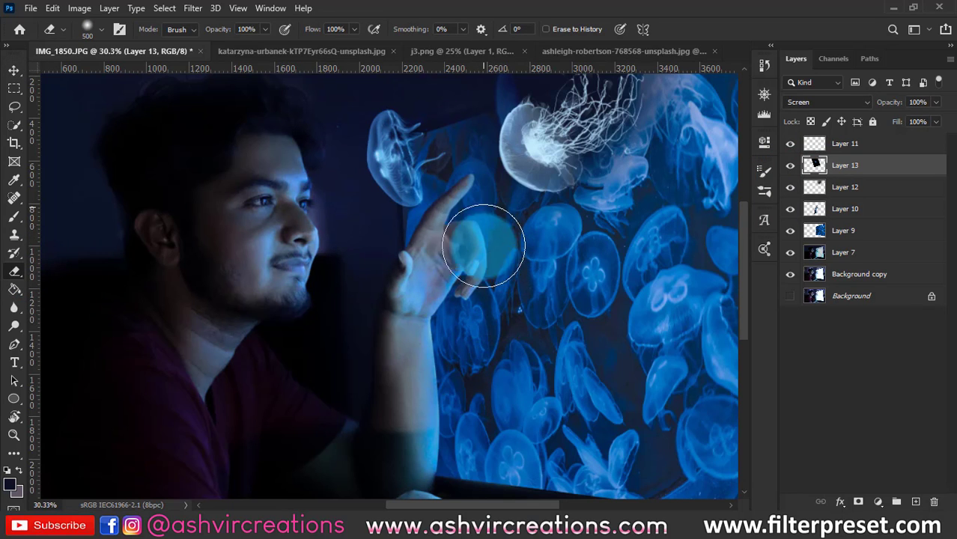
pyautogui.scroll(-3, 498, 348)
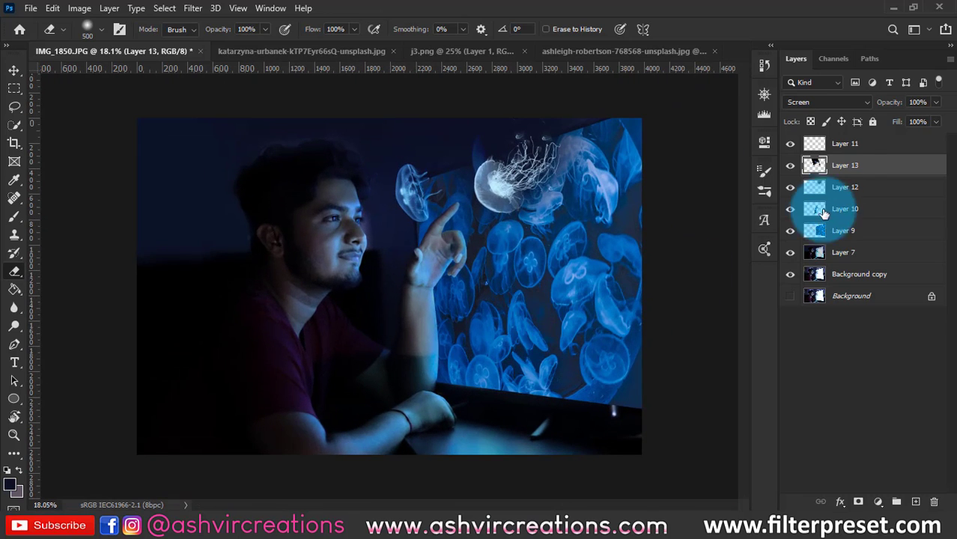
pyautogui.click(789, 166)
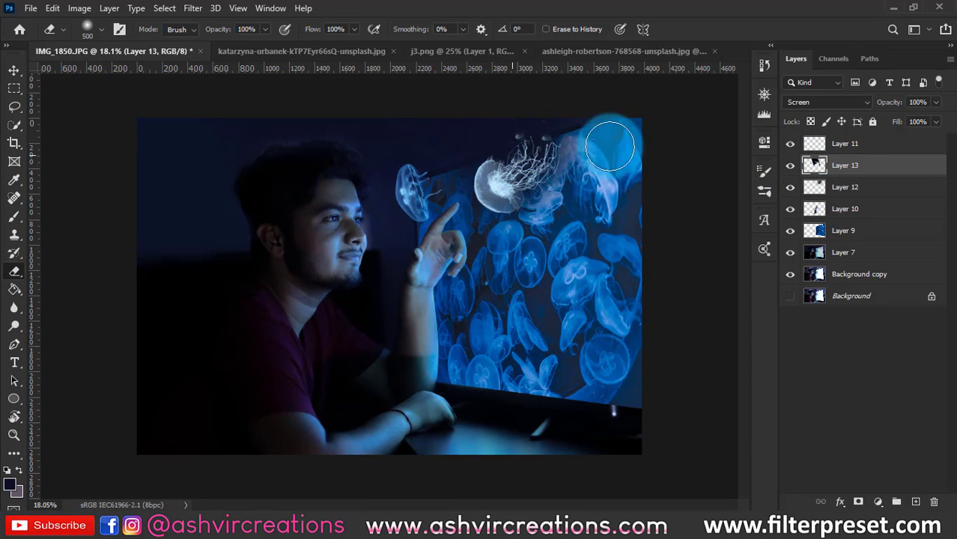
pyautogui.scroll(1, 506, 136)
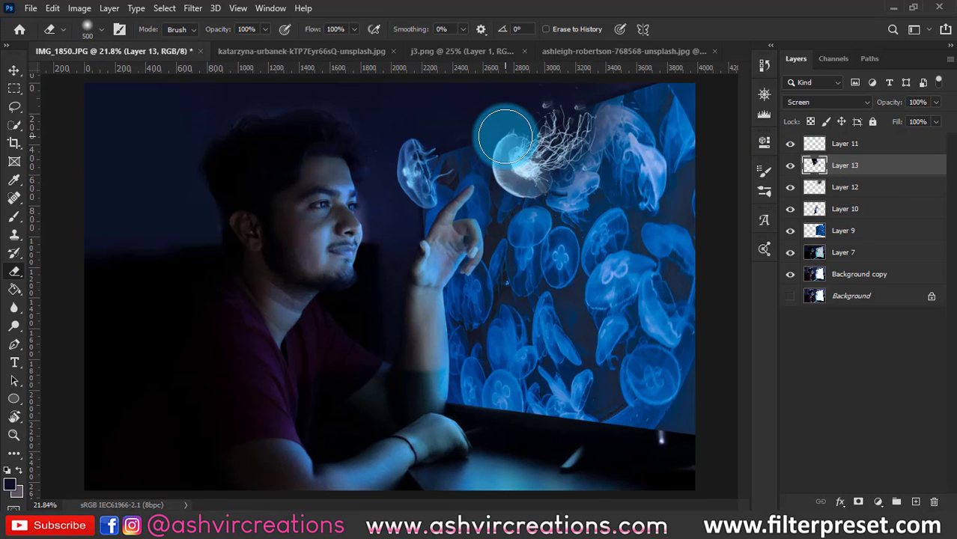
pyautogui.press('v')
pyautogui.scroll(1, 517, 169)
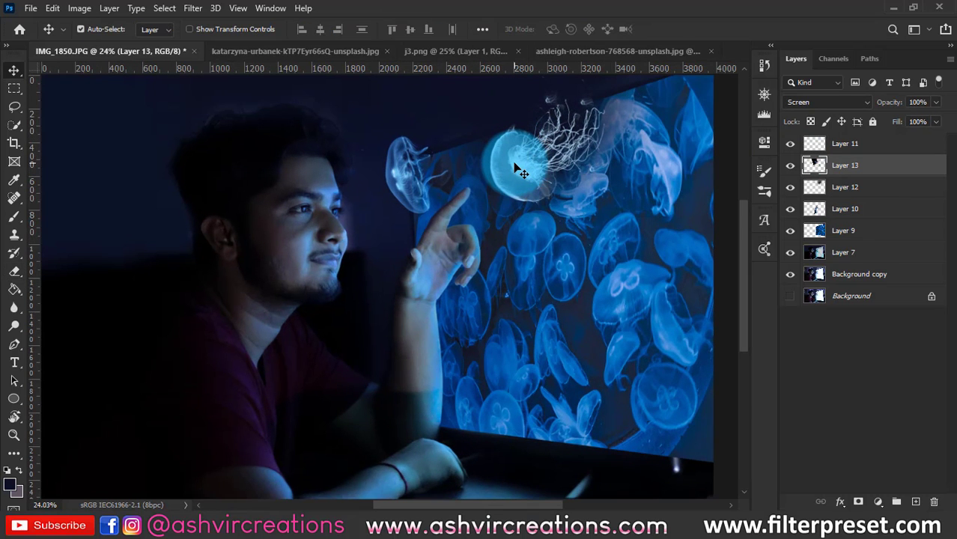
pyautogui.scroll(1, 517, 170)
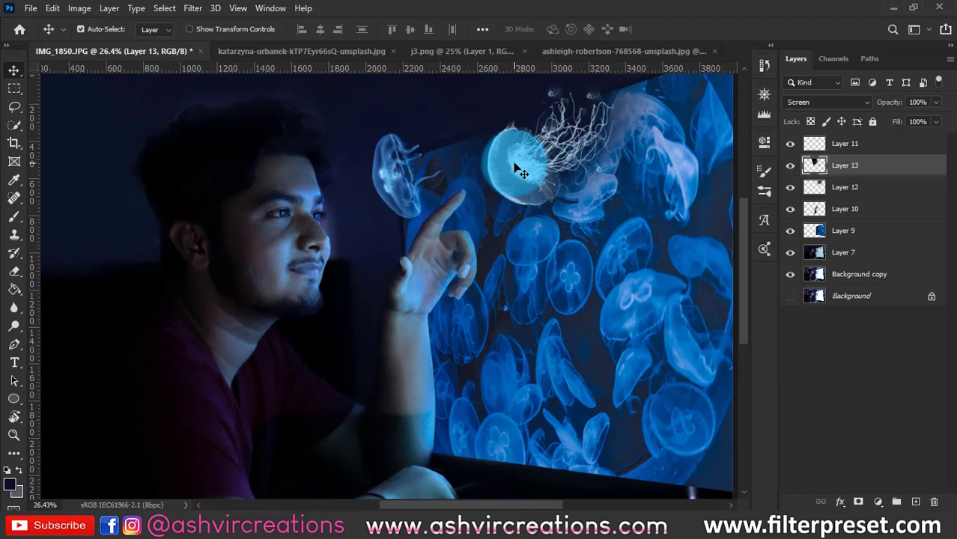
pyautogui.scroll(-2, 517, 169)
pyautogui.moveTo(514, 166); pyautogui.dragTo(619, 198)
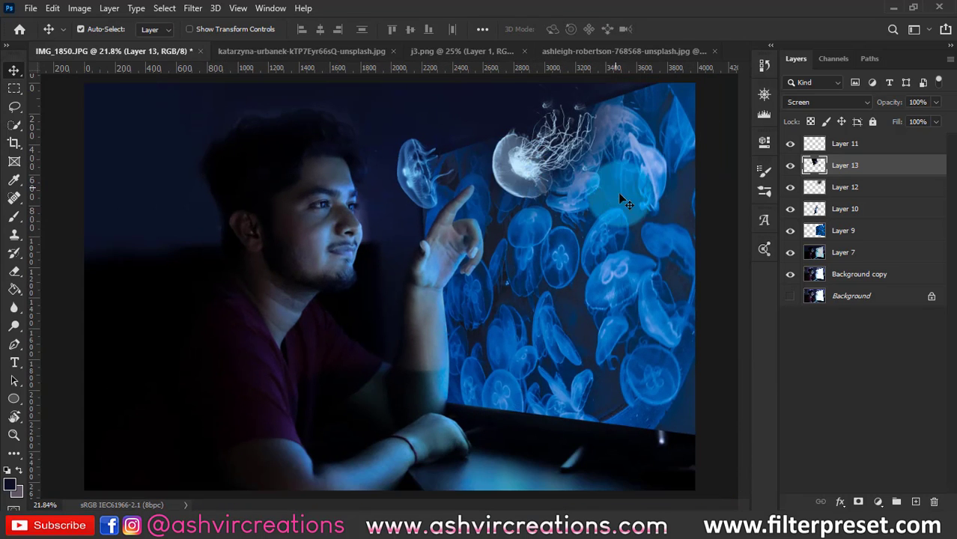
pyautogui.moveTo(515, 212); pyautogui.dragTo(612, 204)
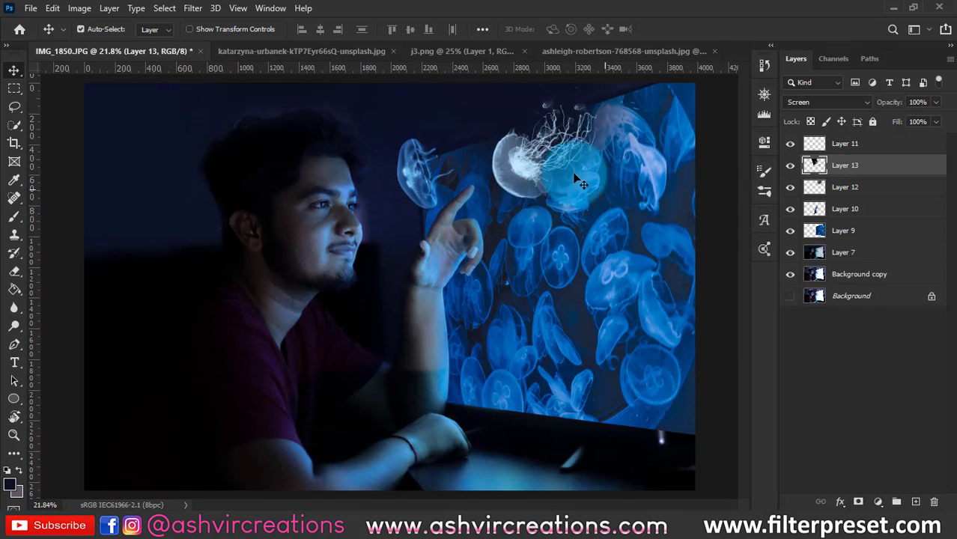
# - Paint dark colour on Layer 12 around the small jellyfish beside the pointing finger with a soft 400–600 px brush at 53% opacity
pyautogui.click(869, 193)
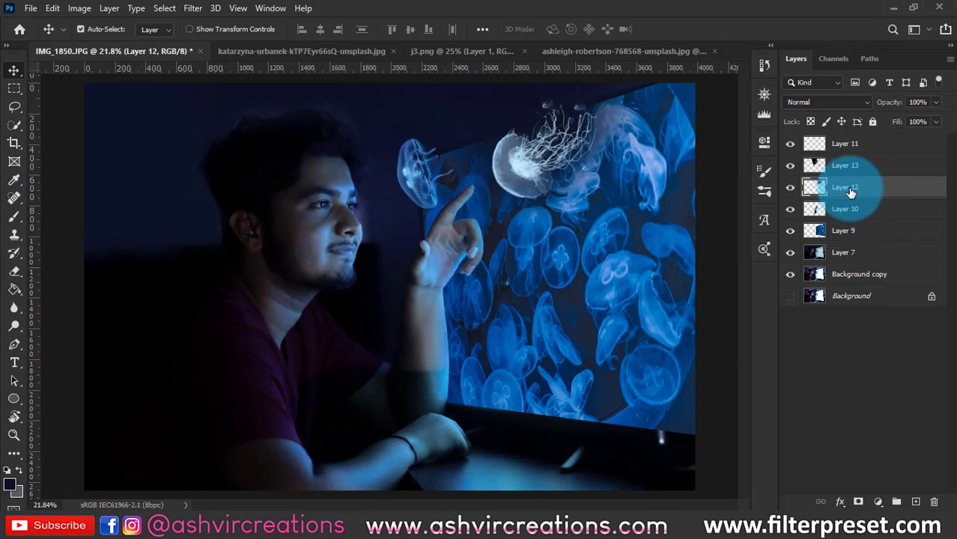
pyautogui.click(15, 218)
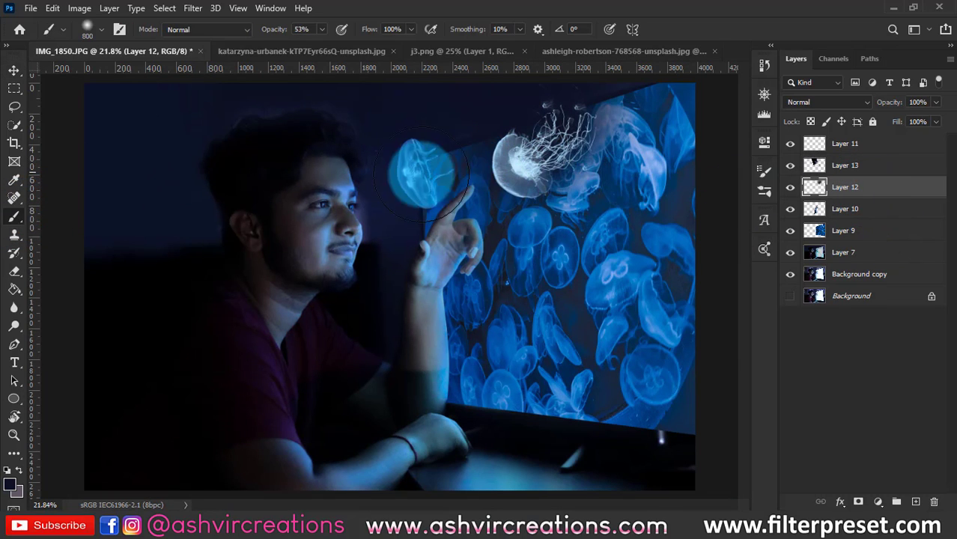
pyautogui.scroll(2, 420, 170)
pyautogui.press('[')
pyautogui.press(']')
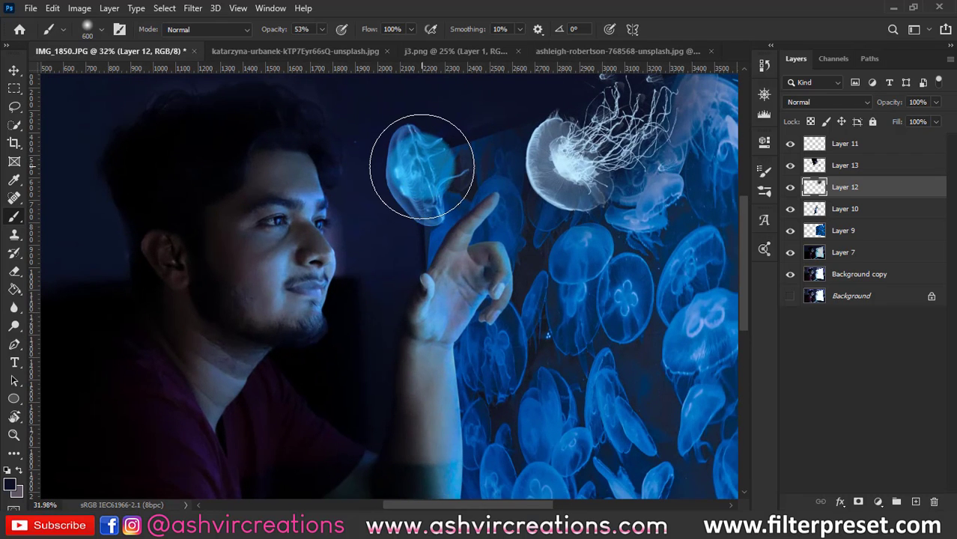
pyautogui.moveTo(423, 168); pyautogui.dragTo(419, 185)
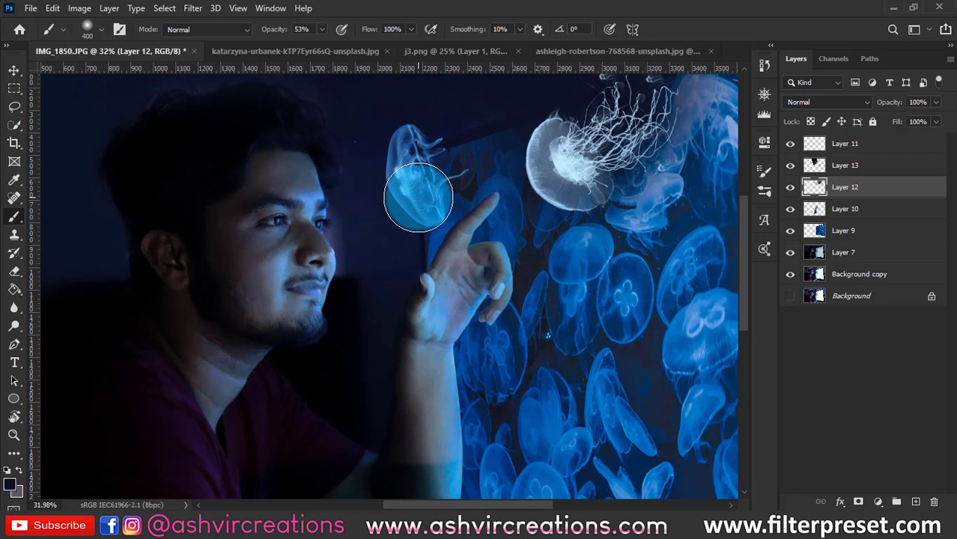
pyautogui.press(']')
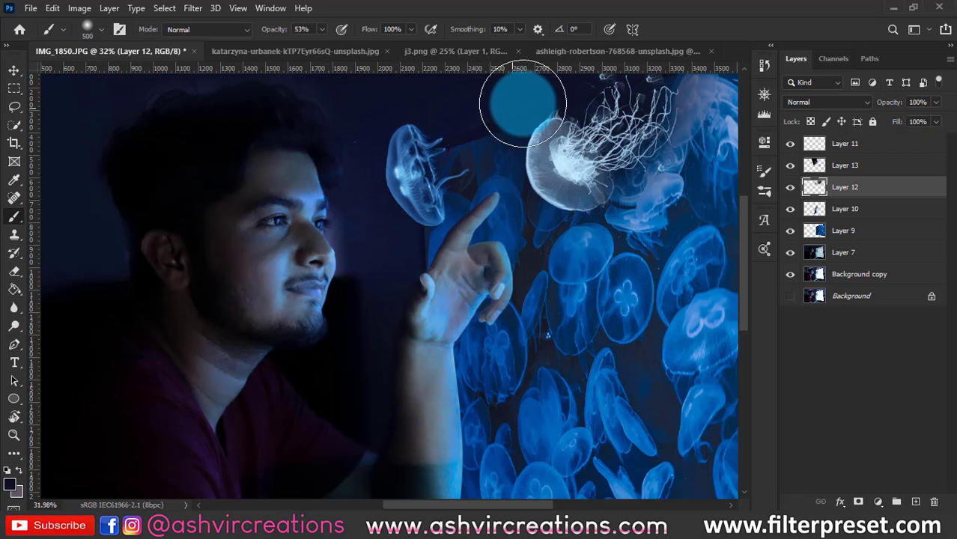
pyautogui.scroll(-4, 523, 103)
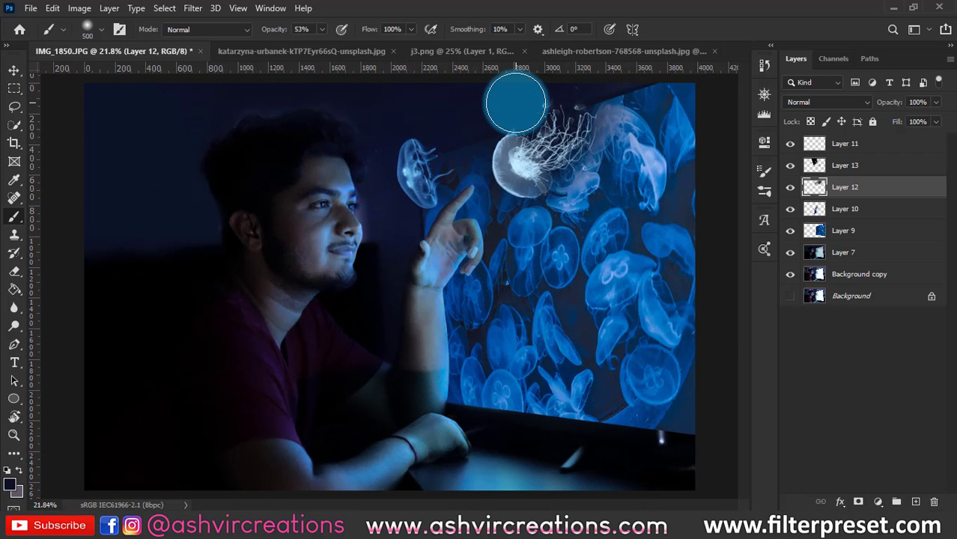
# - Compare the image with Layer 12 hidden and shown to examine the darkened area around the jellyfish
pyautogui.scroll(1, 516, 103)
pyautogui.press('v')
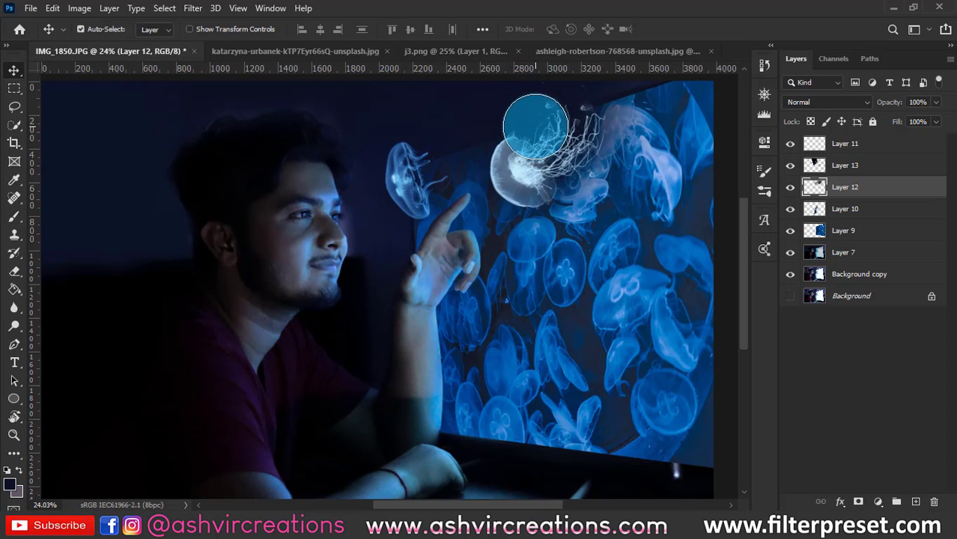
pyautogui.click(790, 187)
pyautogui.click(790, 187)
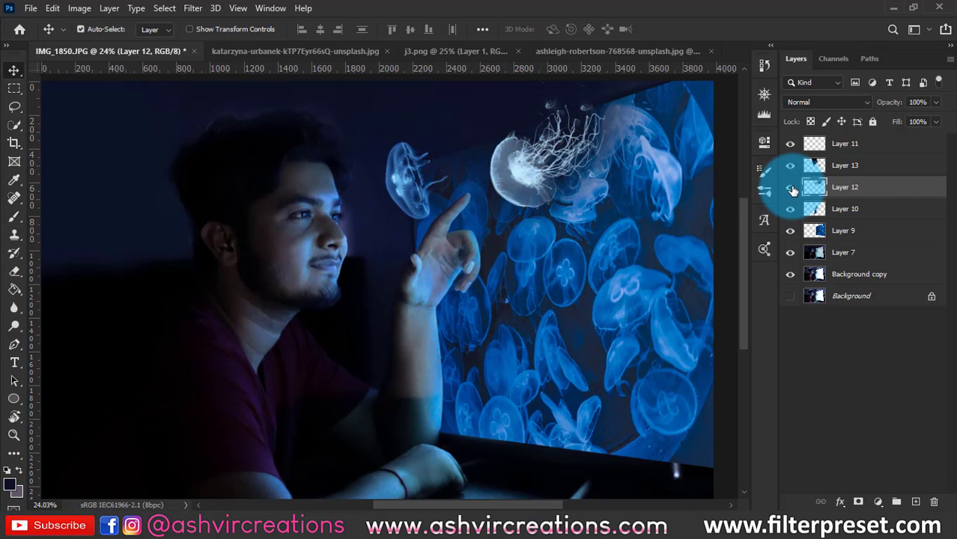
pyautogui.click(791, 187)
pyautogui.click(790, 187)
# - Move Layer 10 above Layer 12 in the layer order and check its effect by toggling Layer 10's visibility
pyautogui.click(847, 218)
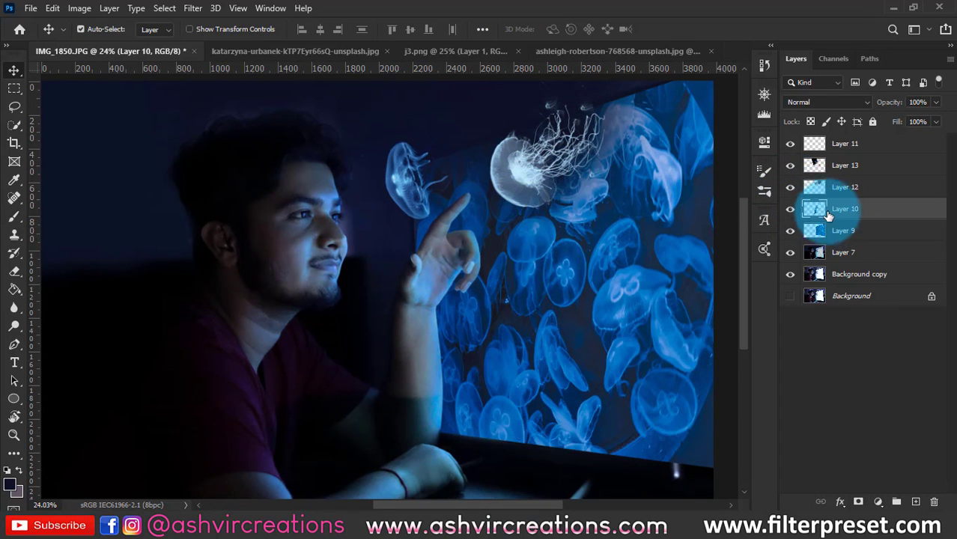
pyautogui.moveTo(844, 209); pyautogui.dragTo(830, 194)
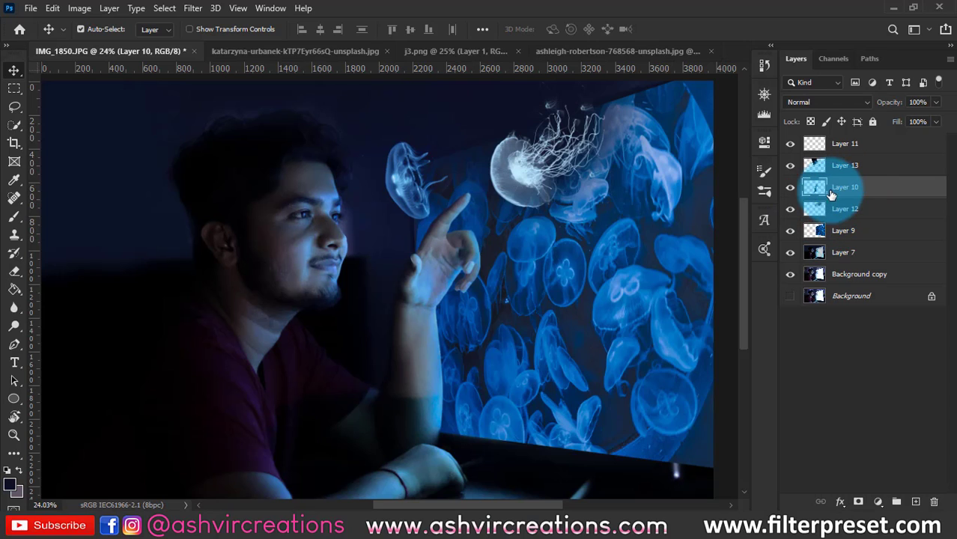
pyautogui.click(790, 187)
pyautogui.click(790, 187)
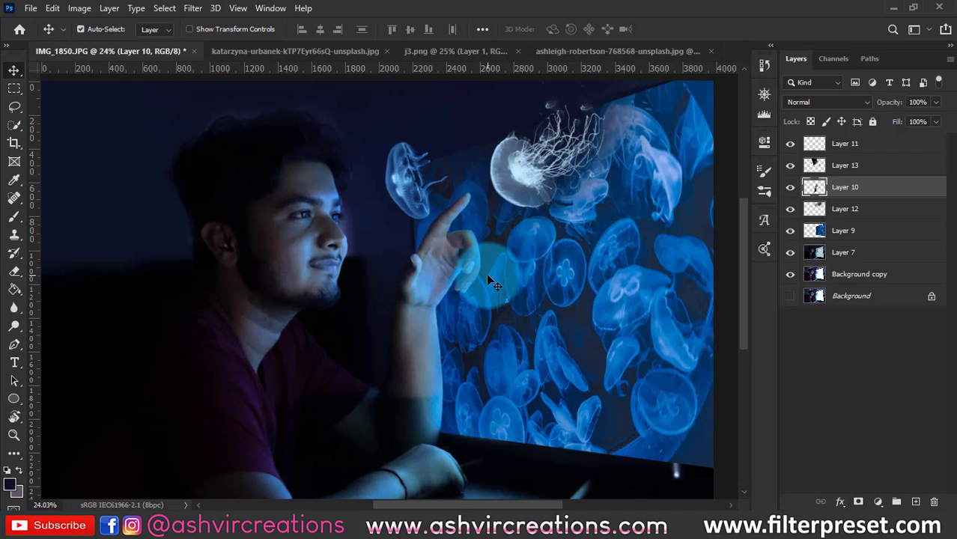
pyautogui.scroll(-3, 497, 229)
pyautogui.scroll(2, 497, 229)
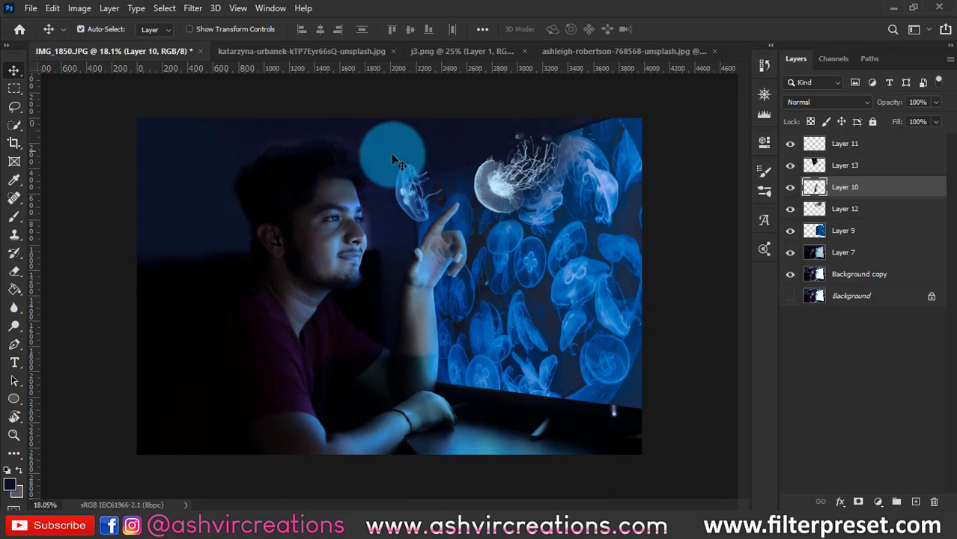
# - Bring the tall dark-blue jellyfish photo from the JFishy folder into the portrait as the top layer and set its blend mode to Screen
pyautogui.rightClick(488, 194)
pyautogui.click(506, 194)
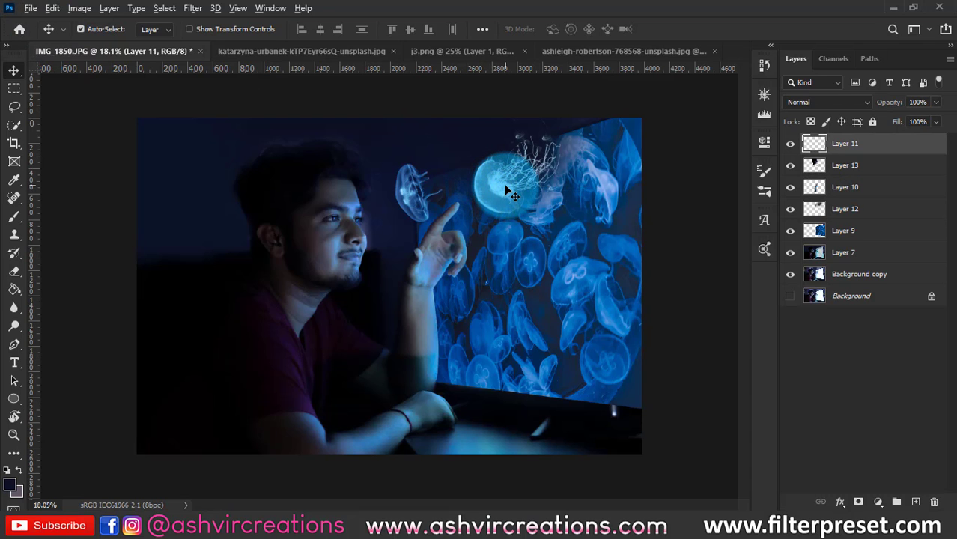
pyautogui.click(31, 8)
pyautogui.click(38, 32)
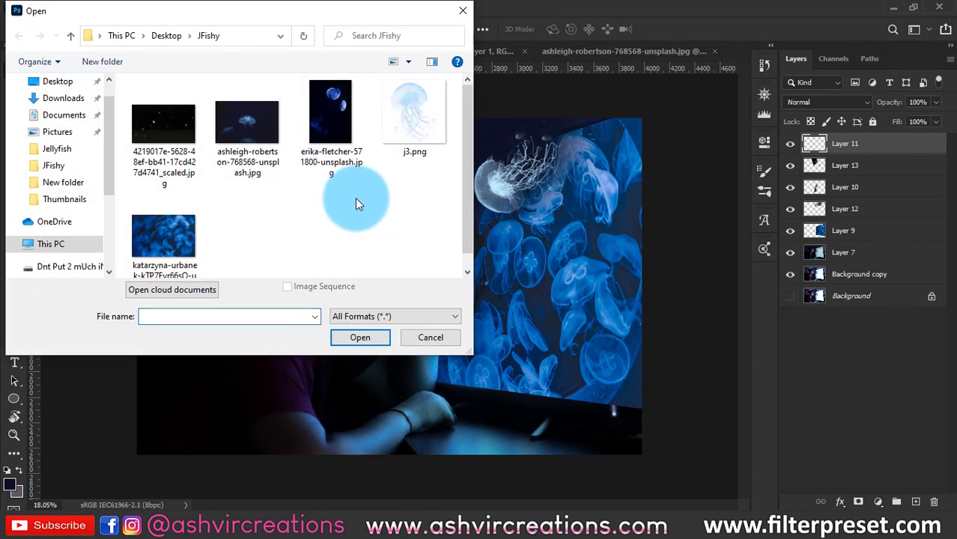
pyautogui.doubleClick(320, 131)
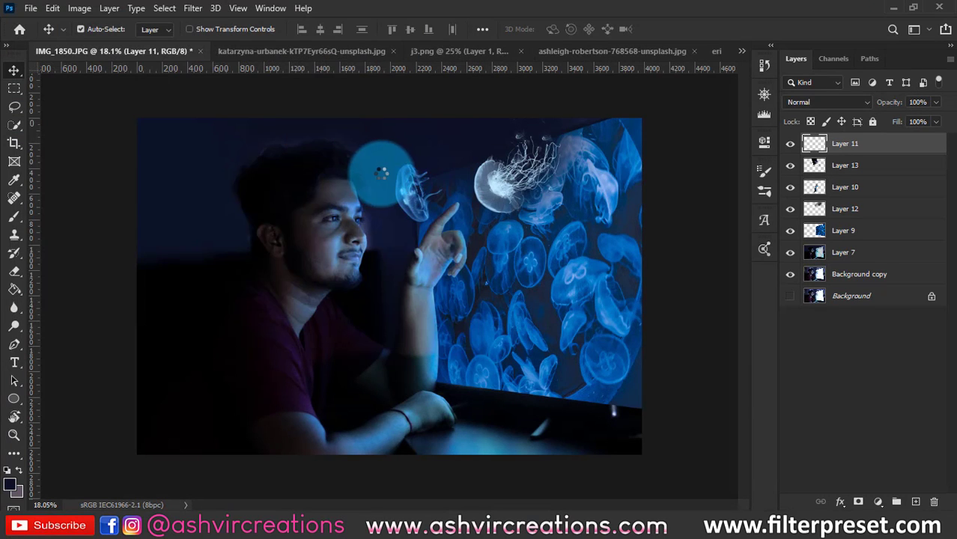
pyautogui.moveTo(131, 51); pyautogui.dragTo(341, 203)
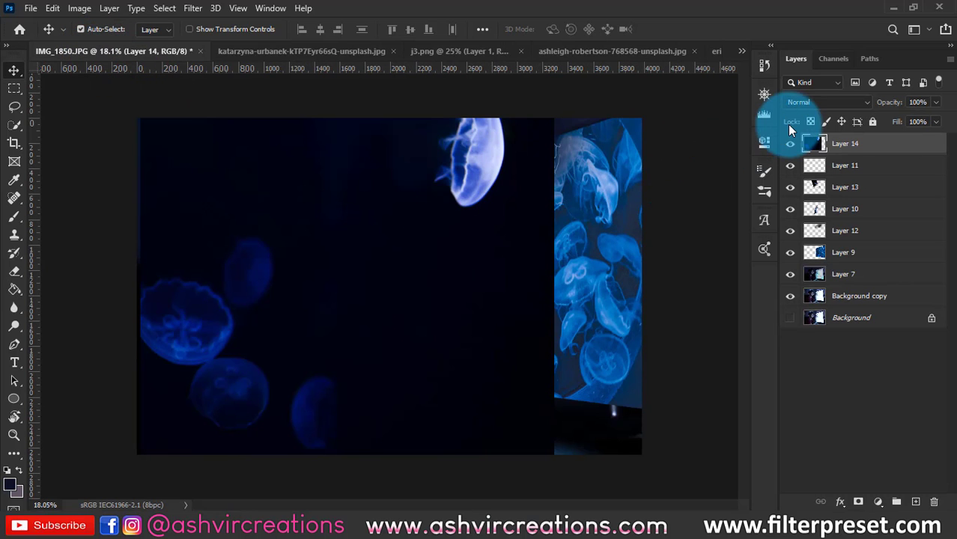
pyautogui.click(809, 101)
pyautogui.click(793, 219)
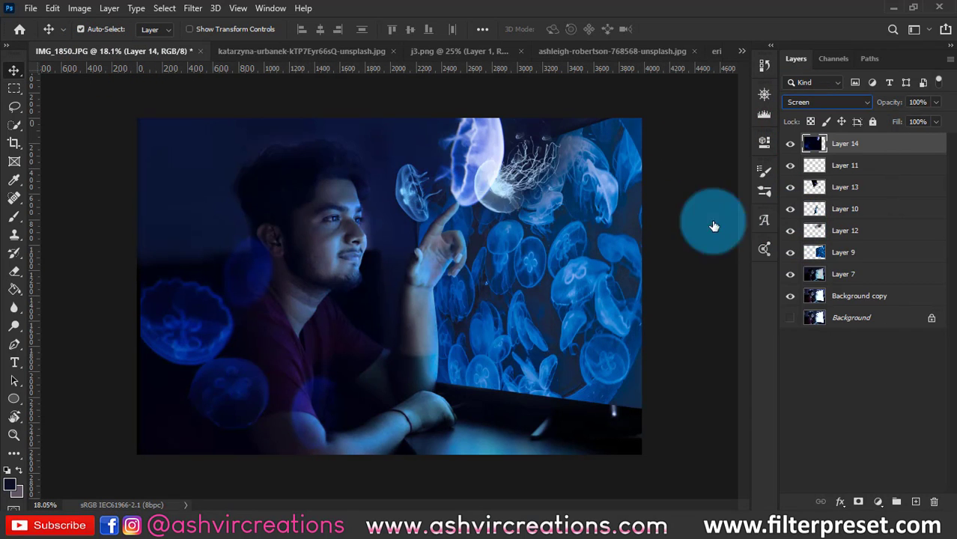
# - Scale Layer 14 to about 47%, move it over the lower part of the monitor, and flip it vertically
pyautogui.hotkey('ctrl', 't')
pyautogui.hotkey('ctrl', '0')
pyautogui.click(498, 436)
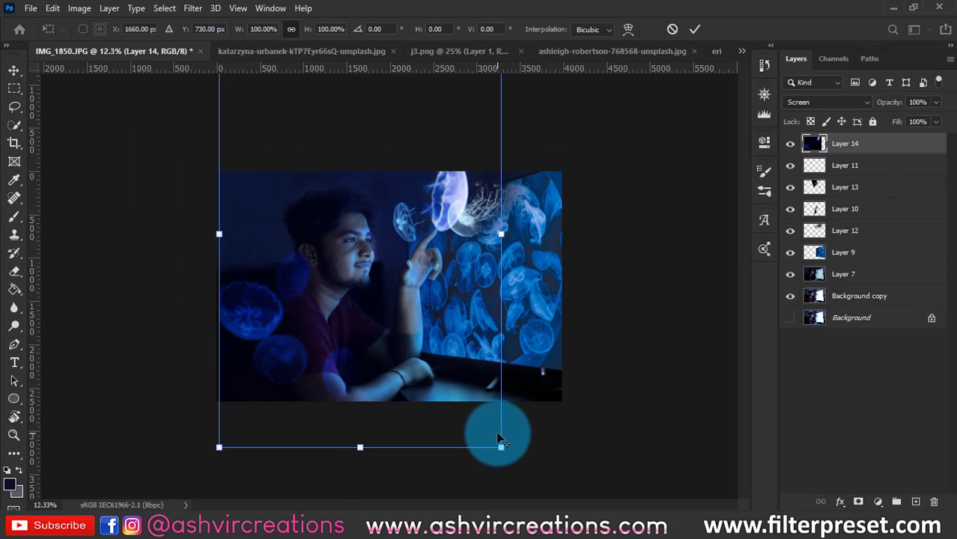
pyautogui.moveTo(498, 447); pyautogui.dragTo(436, 335)
pyautogui.moveTo(378, 247); pyautogui.dragTo(488, 350)
pyautogui.rightClick(487, 344)
pyautogui.click(496, 320)
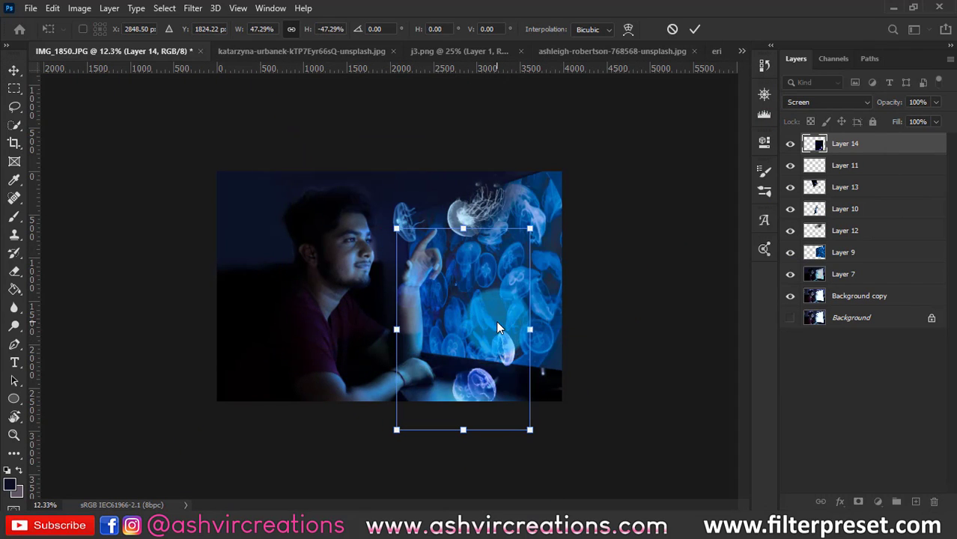
# - Flip Layer 14 horizontally and reposition it so its jellyfish sit near the monitor's lower edge
pyautogui.hotkey('ctrl', '+')
pyautogui.moveTo(501, 316); pyautogui.dragTo(513, 282)
pyautogui.rightClick(540, 347)
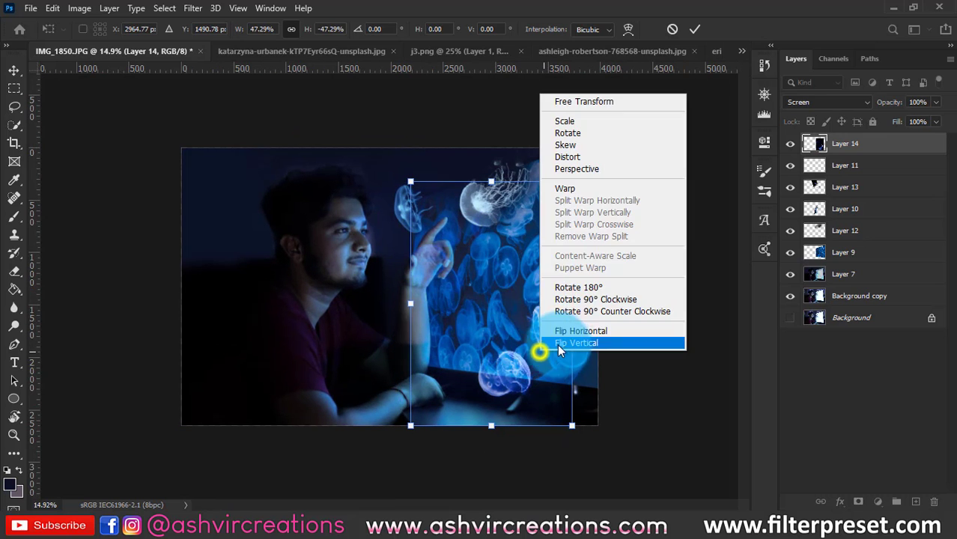
pyautogui.click(571, 332)
pyautogui.moveTo(535, 324); pyautogui.dragTo(551, 335)
pyautogui.scroll(-2, 551, 335)
pyautogui.scroll(4, 551, 336)
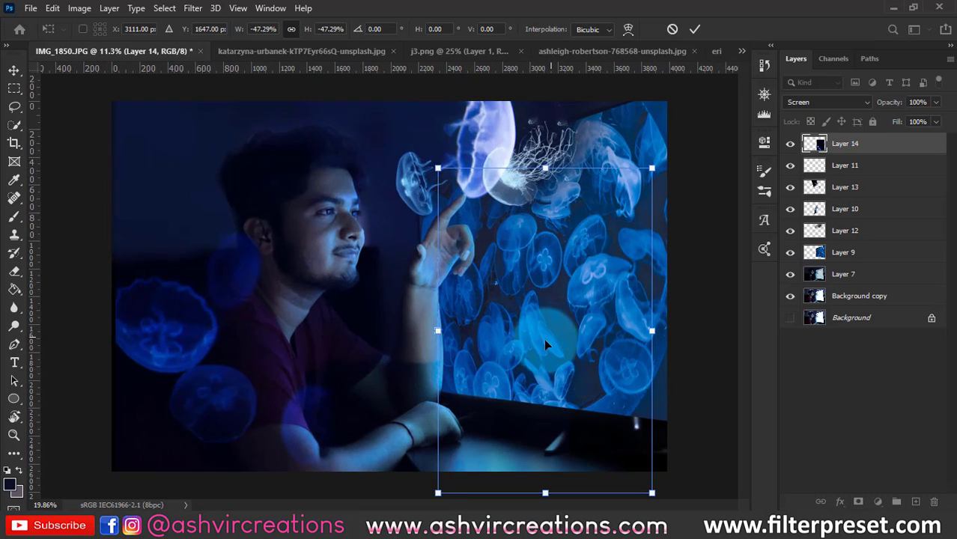
# - Rotate Layer 14 about 17° clockwise, shift it slightly right, and darken its shadows with Levels to hide its backdrop
pyautogui.moveTo(680, 271)
pyautogui.mouseDown()
pyautogui.moveTo(683, 235)
pyautogui.moveTo(684, 289)
pyautogui.mouseUp()
pyautogui.moveTo(552, 285)
pyautogui.mouseDown()
pyautogui.moveTo(571, 294)
pyautogui.moveTo(566, 285)
pyautogui.mouseUp()
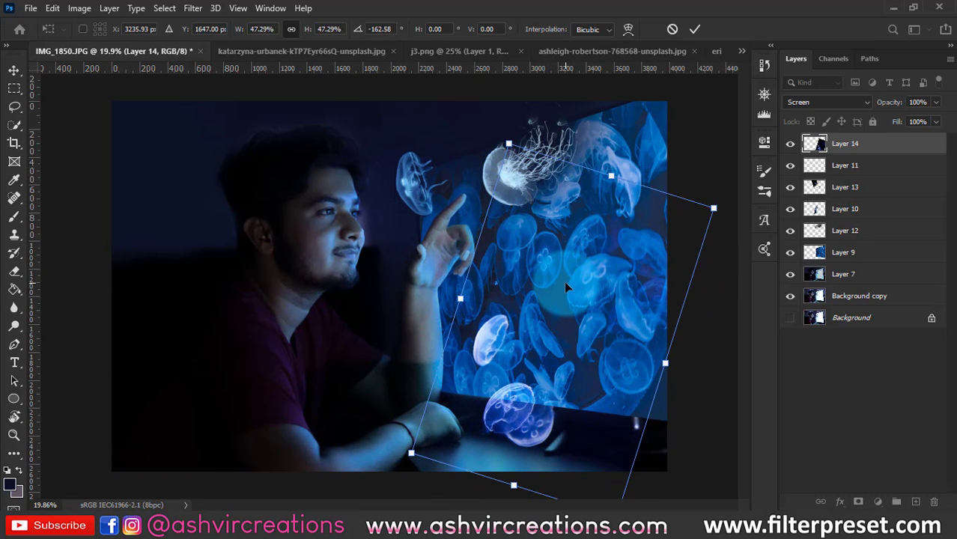
pyautogui.press('Return')
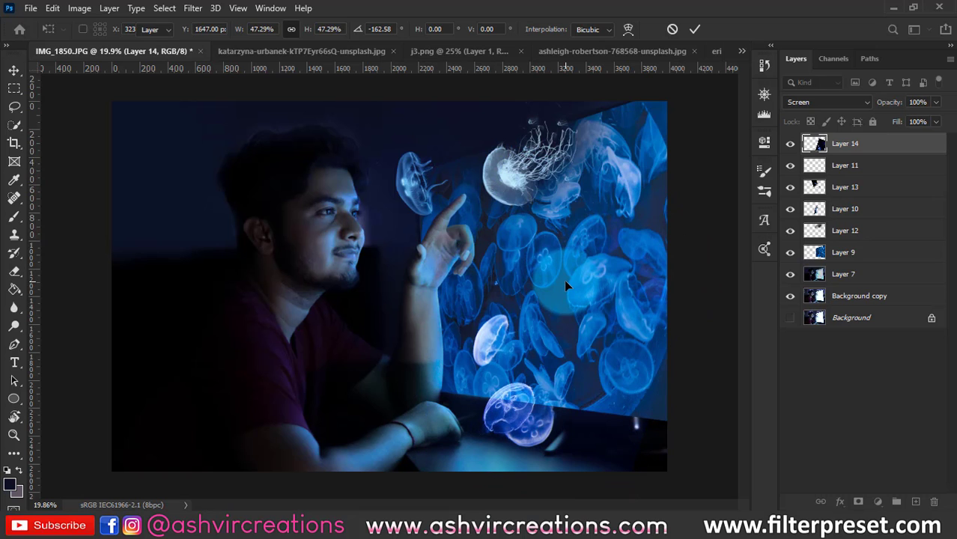
pyautogui.hotkey('ctrl', 'l')
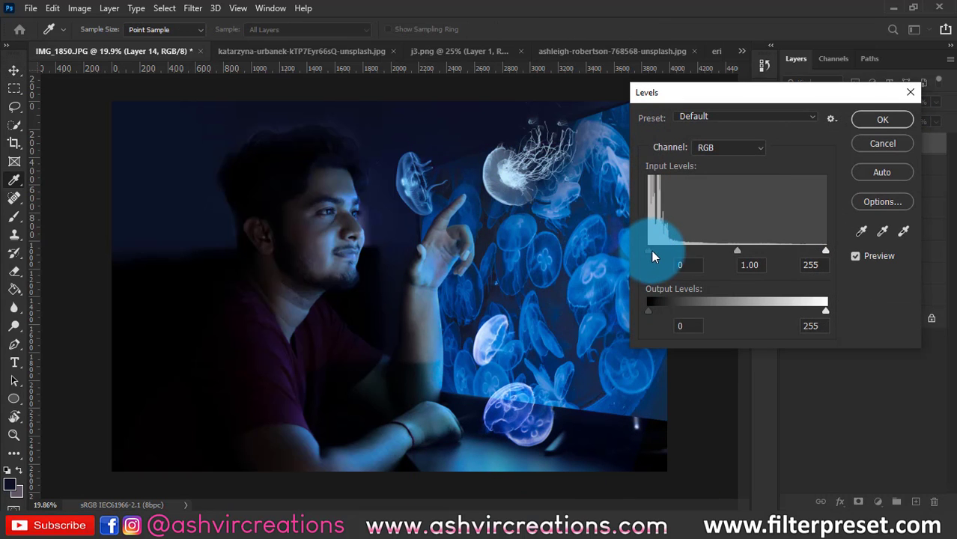
pyautogui.click(881, 119)
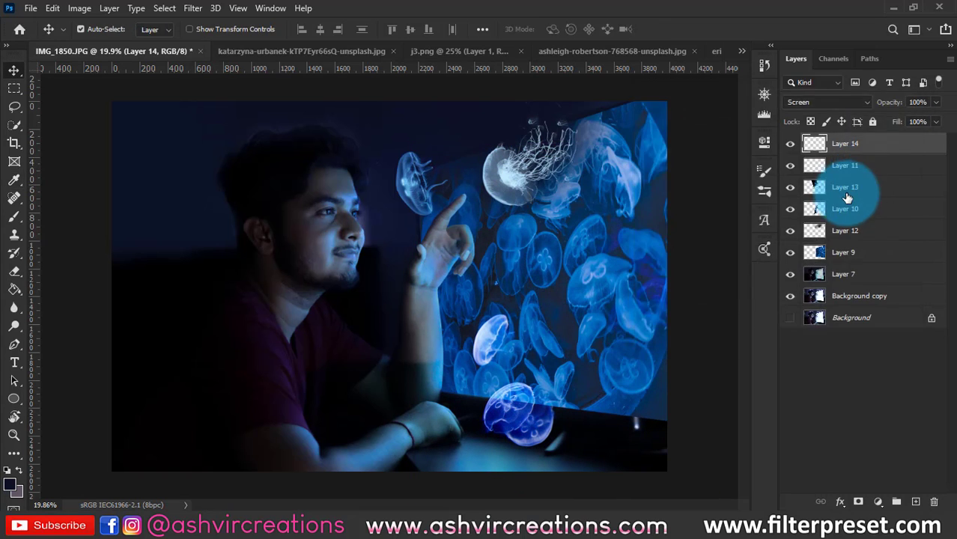
# - Paint dark colour on Layer 12 behind the jellyfish at the monitor's lower edge with a soft 500 px brush at 53% opacity
pyautogui.click(850, 166)
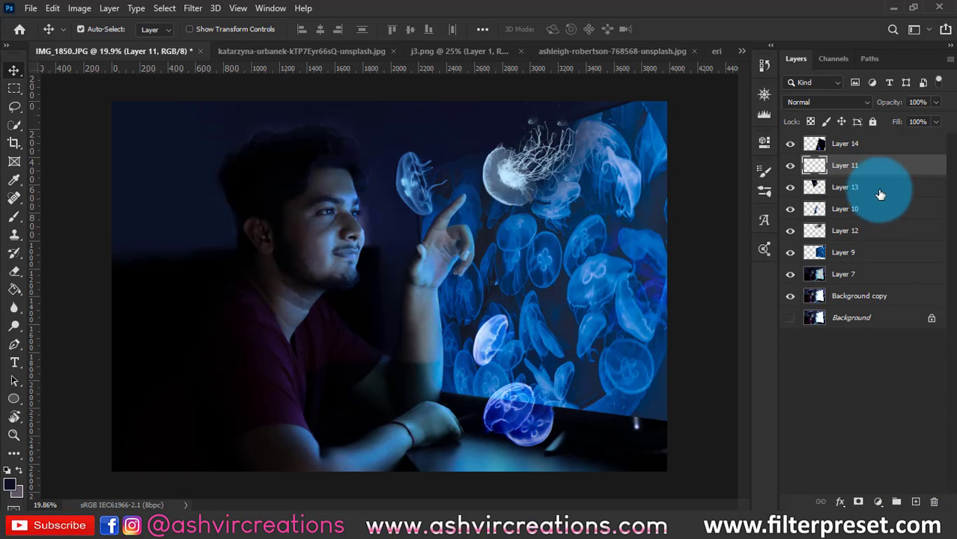
pyautogui.click(790, 230)
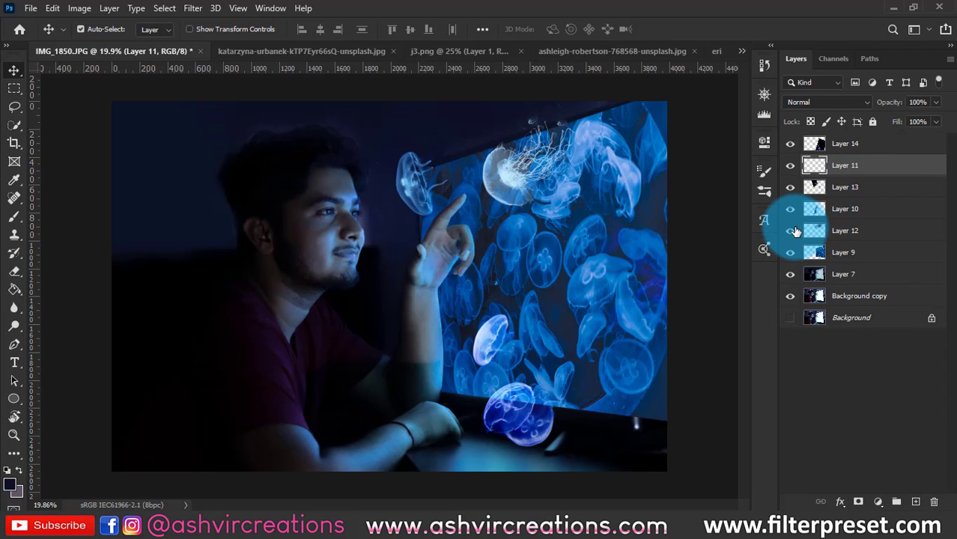
pyautogui.click(790, 231)
pyautogui.click(850, 231)
pyautogui.click(12, 222)
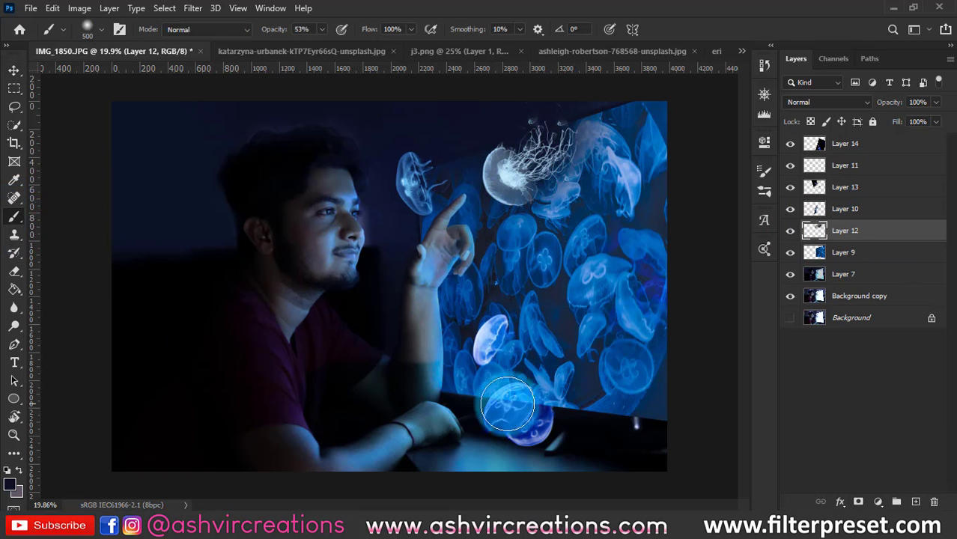
pyautogui.scroll(1, 517, 408)
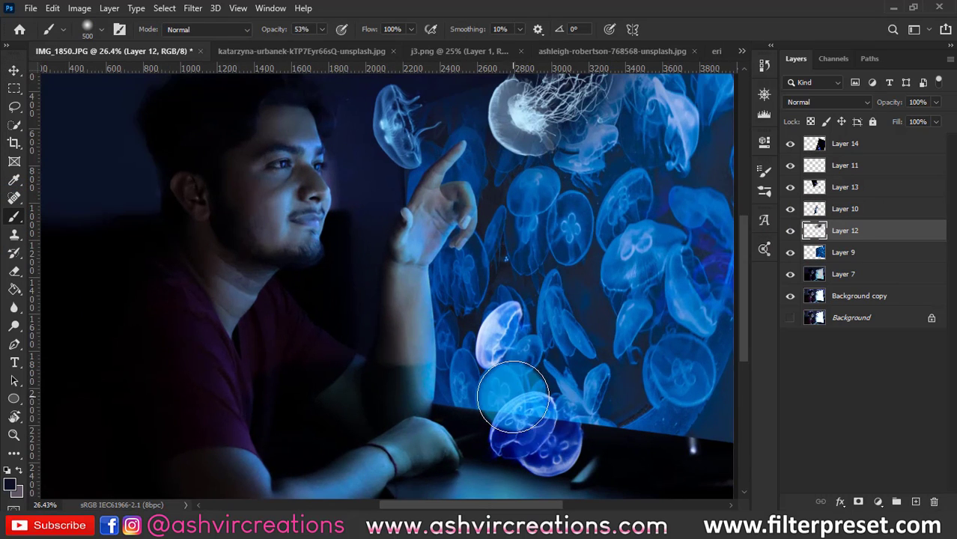
pyautogui.click(570, 422)
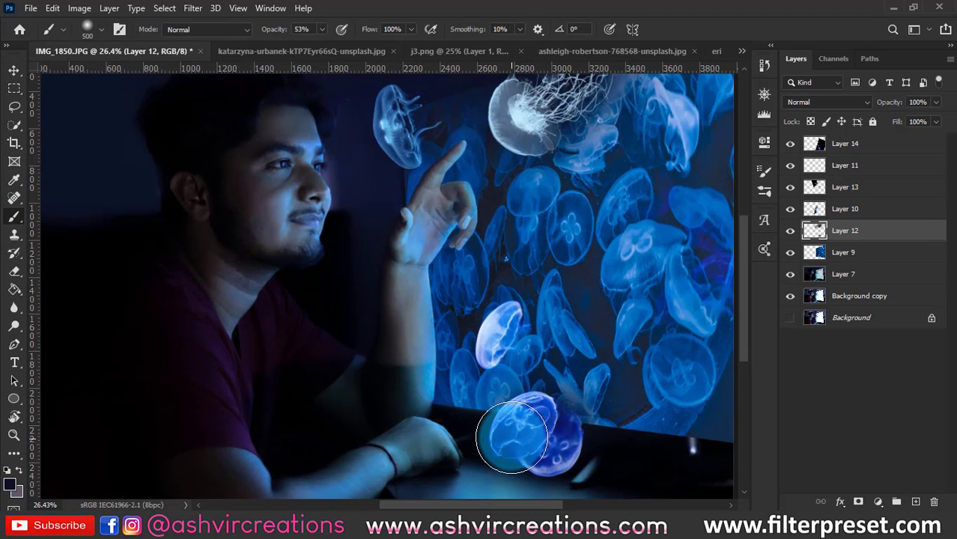
pyautogui.moveTo(510, 326); pyautogui.dragTo(497, 341)
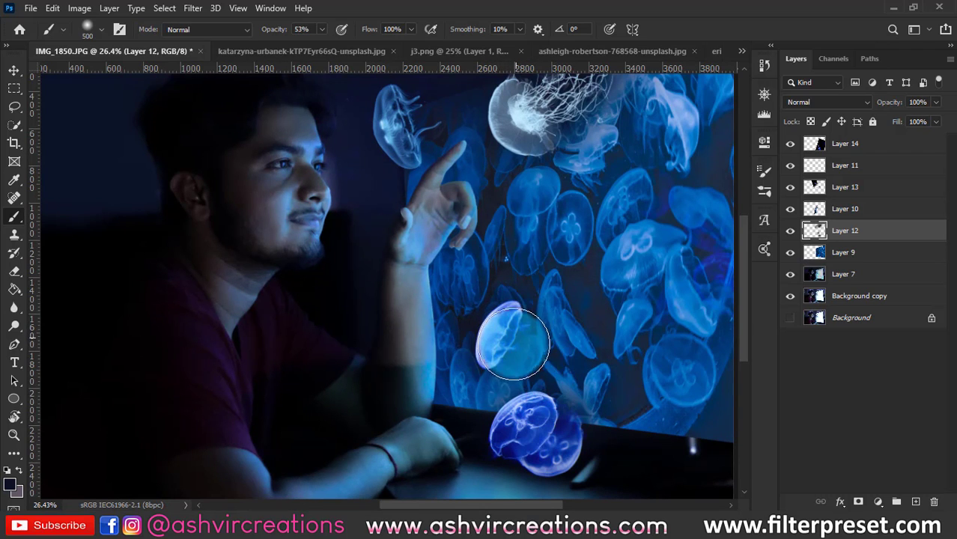
# - Darken the area between the upper and lower added jellyfish on Layer 12, then check the layer's effect by toggling its visibility
pyautogui.scroll(-3, 542, 355)
pyautogui.scroll(1, 543, 356)
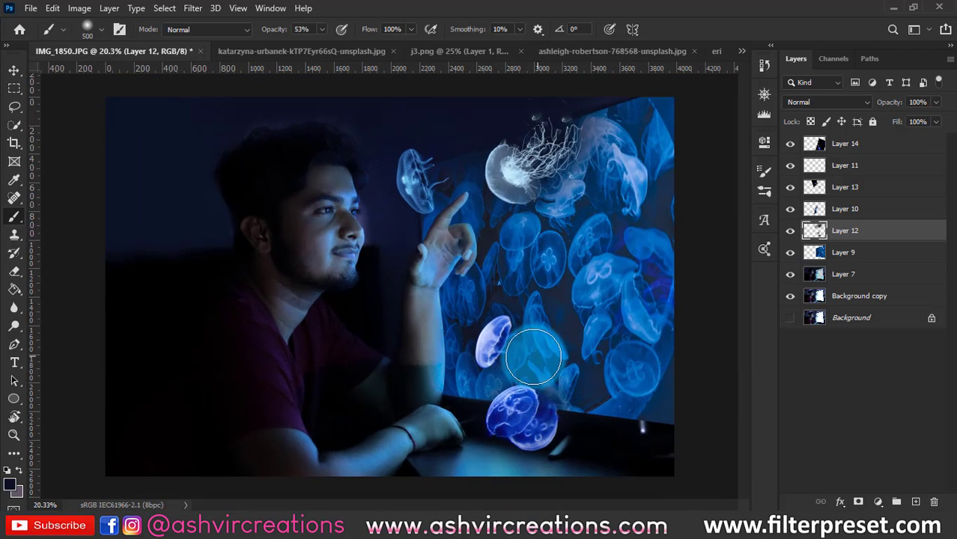
pyautogui.scroll(1, 533, 357)
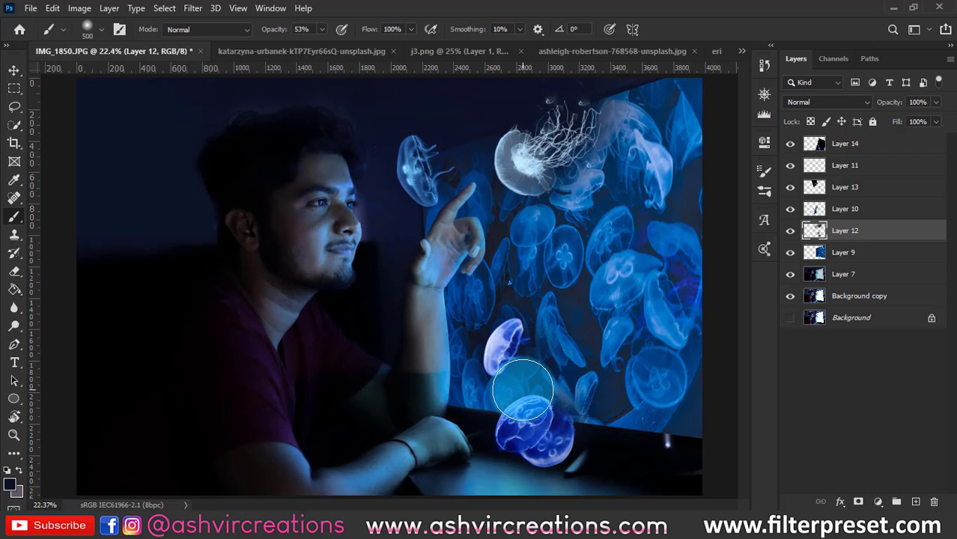
pyautogui.moveTo(499, 406)
pyautogui.mouseDown()
pyautogui.moveTo(513, 405)
pyautogui.moveTo(509, 352)
pyautogui.mouseUp()
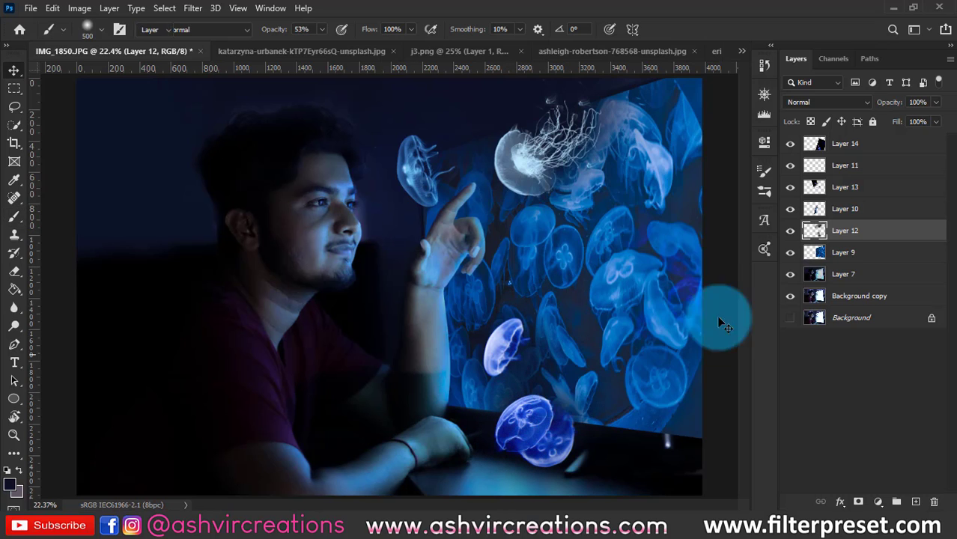
pyautogui.press('v')
pyautogui.click(790, 230)
pyautogui.click(790, 231)
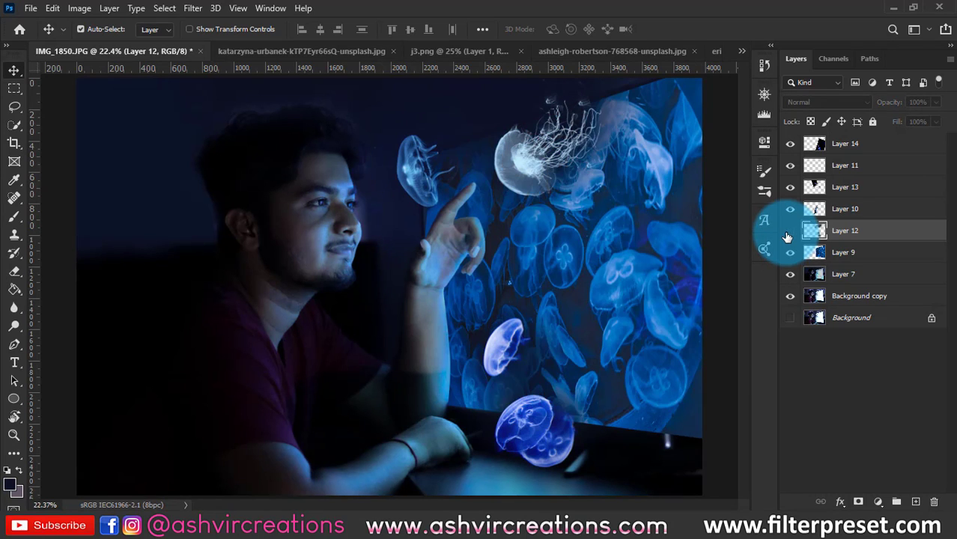
# - Check Layer 12 by toggling its visibility, then view the whole composite and examine the added jellyfish around the pointing finger
pyautogui.click(787, 233)
pyautogui.scroll(-5, 534, 232)
pyautogui.scroll(2, 534, 231)
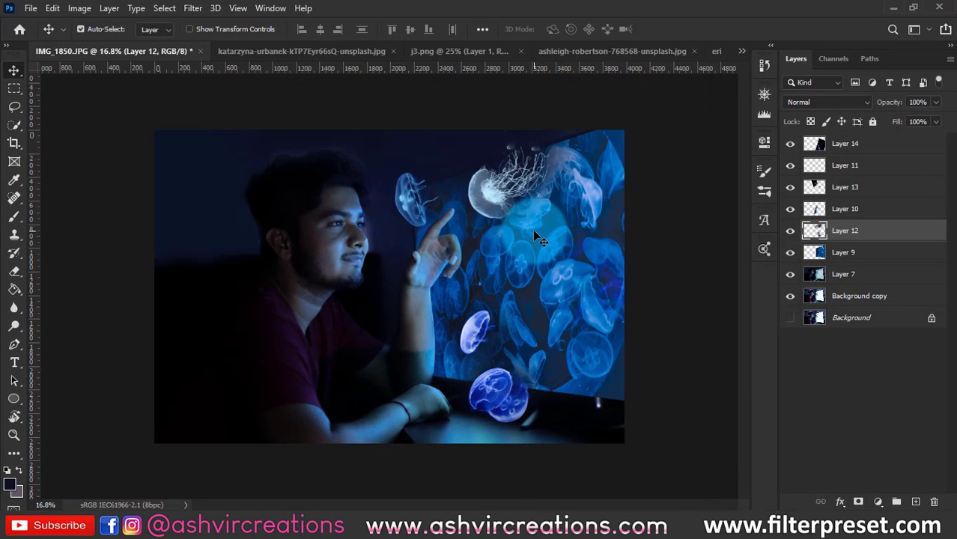
pyautogui.moveTo(534, 231); pyautogui.dragTo(424, 191)
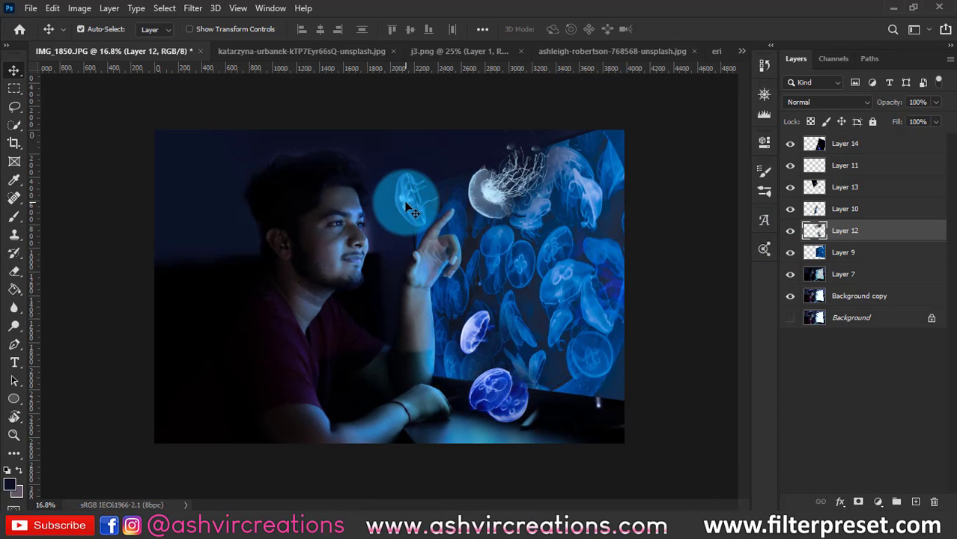
pyautogui.rightClick(490, 194)
pyautogui.click(499, 200)
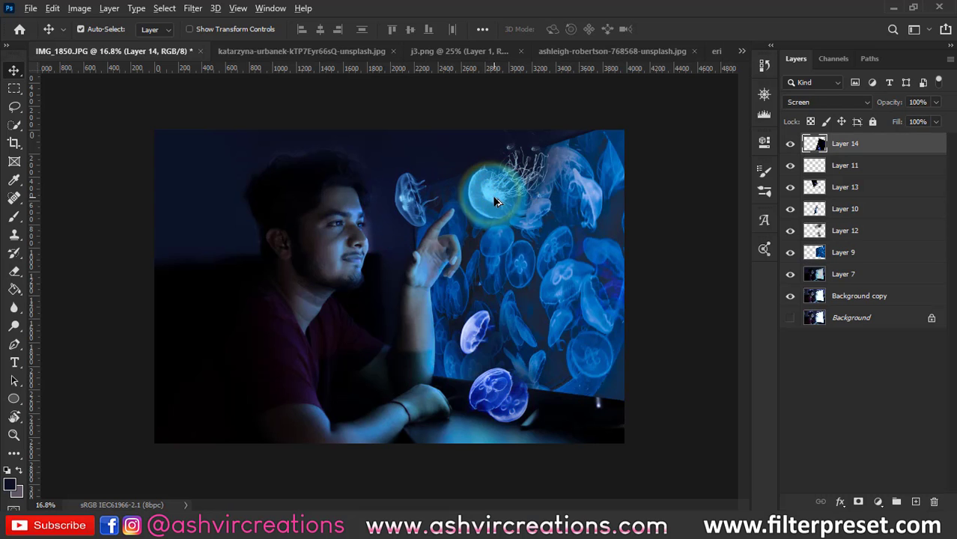
pyautogui.keyDown('alt'); pyautogui.moveTo(495, 206); pyautogui.dragTo(524, 211); pyautogui.keyUp('alt')
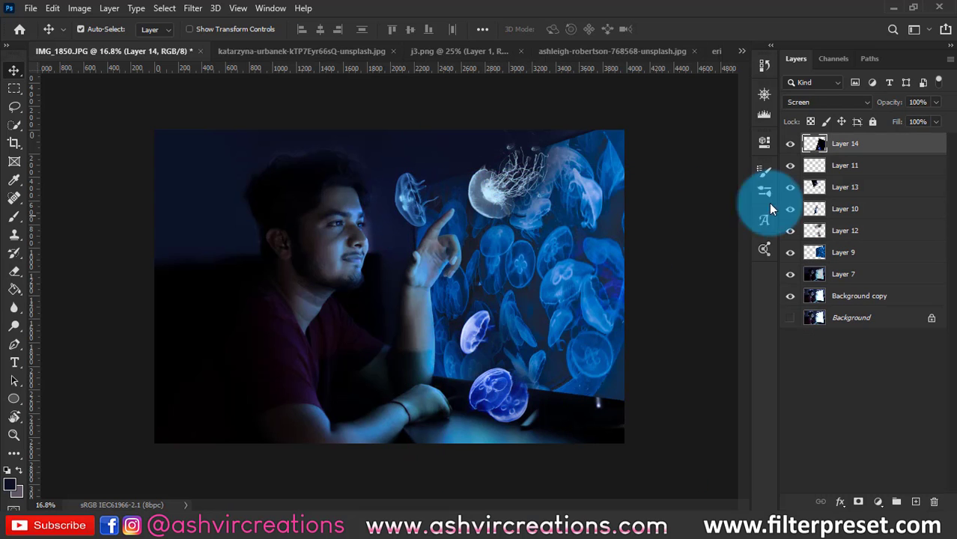
# - Duplicate the white jellyfish on Layer 11 twice and move the second copy to the top of the layer stack
pyautogui.click(845, 171)
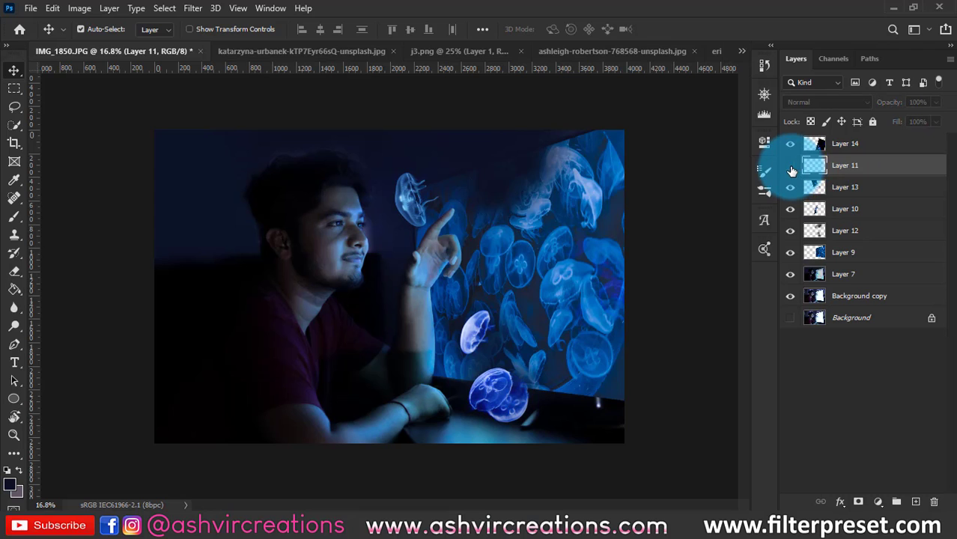
pyautogui.hotkey('ctrl', 'j')
pyautogui.moveTo(852, 165)
pyautogui.mouseDown()
pyautogui.moveTo(852, 144)
pyautogui.moveTo(852, 166)
pyautogui.mouseUp()
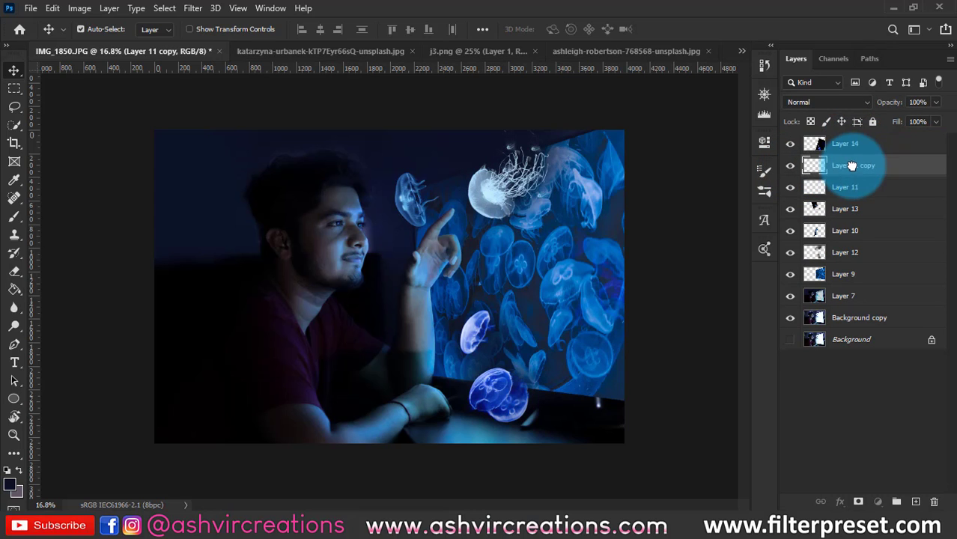
pyautogui.click(790, 169)
pyautogui.click(791, 169)
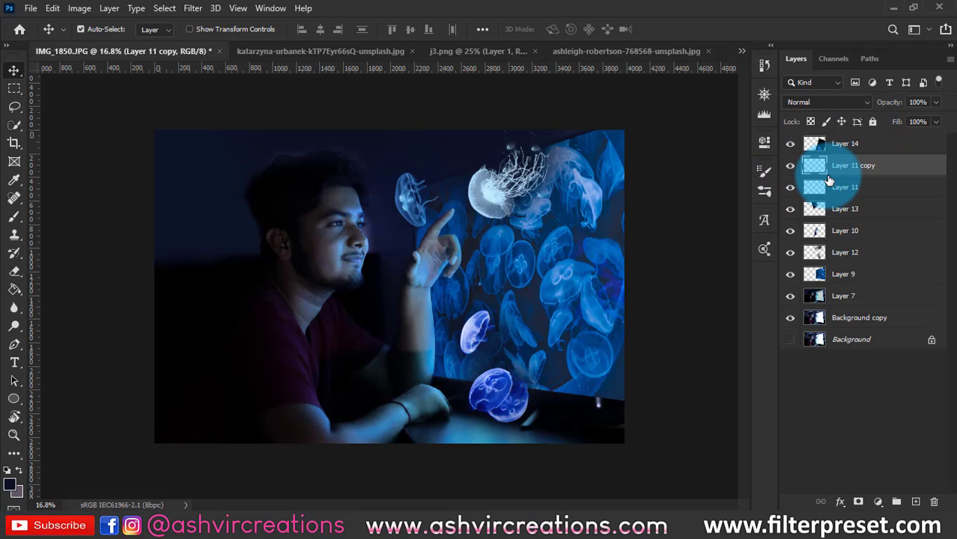
pyautogui.hotkey('ctrl', 'j')
pyautogui.moveTo(841, 166); pyautogui.dragTo(837, 138)
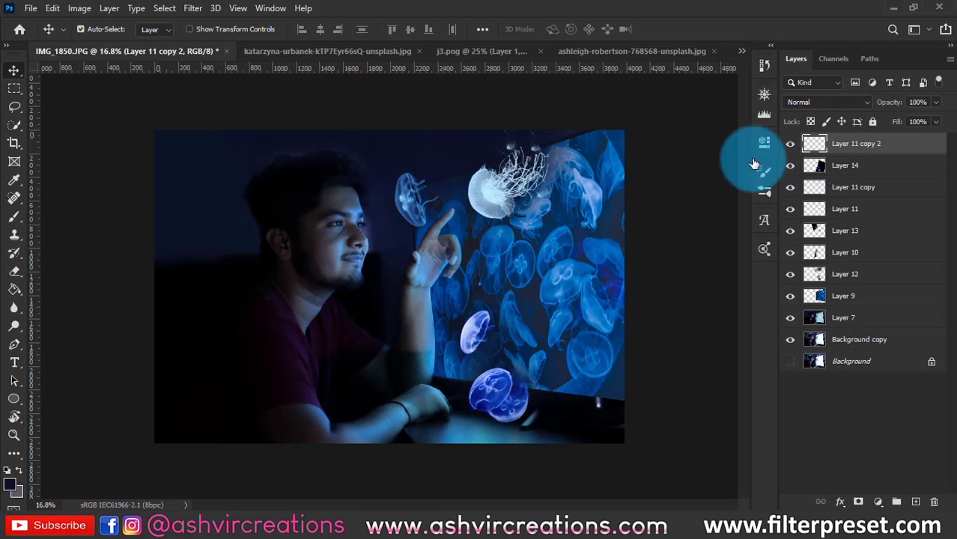
# - Rotate and enlarge Layer 11 copy 2, placing it over the monitor's right-hand part with its tentacles reaching the image edge
pyautogui.hotkey('ctrl', 't')
pyautogui.moveTo(621, 228); pyautogui.dragTo(545, 263)
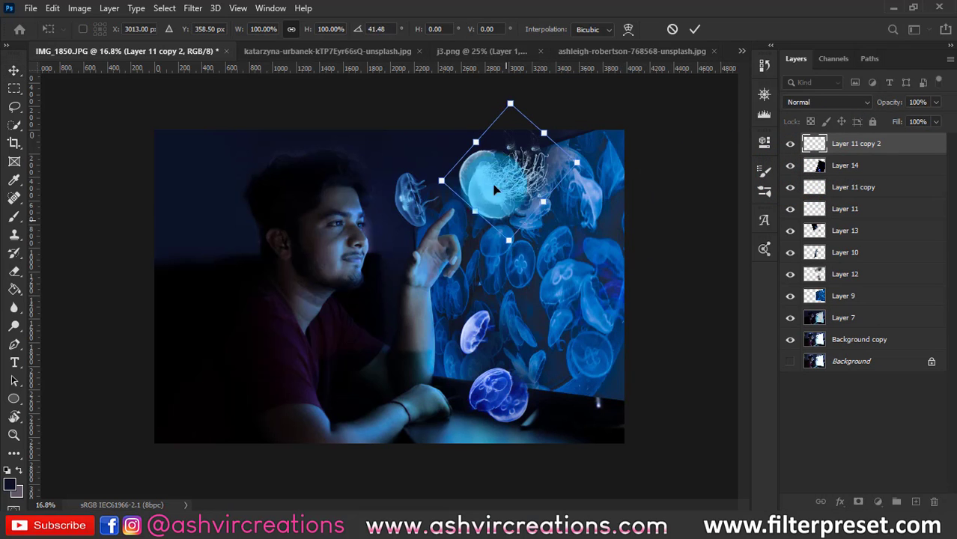
pyautogui.moveTo(516, 178); pyautogui.dragTo(568, 295)
pyautogui.moveTo(624, 270); pyautogui.dragTo(684, 280)
pyautogui.moveTo(576, 277); pyautogui.dragTo(602, 248)
pyautogui.press('Return')
pyautogui.hotkey('ctrl', '0')
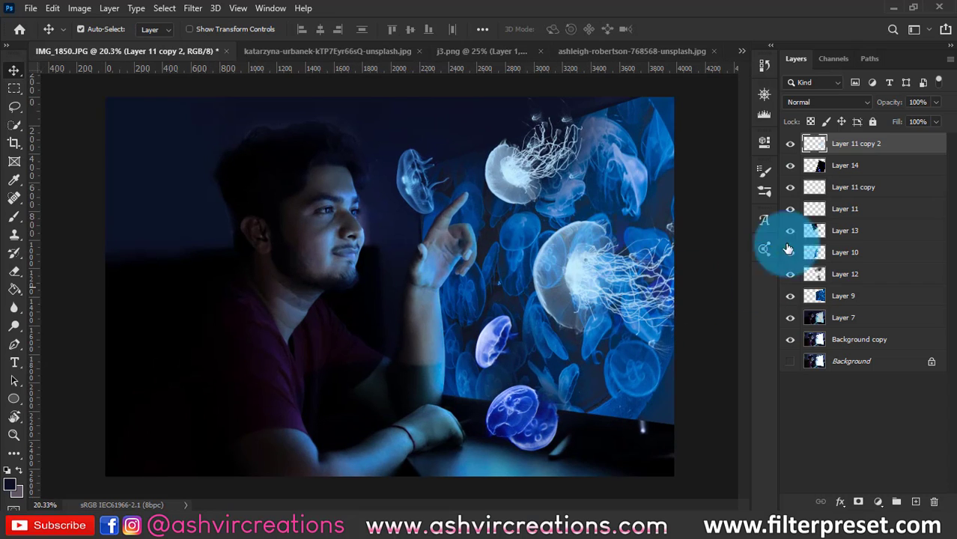
# - Darken Layer 12 behind the large white jellyfish with a soft brush of about 800 px at 53% opacity, then check the layer's effect
pyautogui.click(839, 166)
pyautogui.click(845, 274)
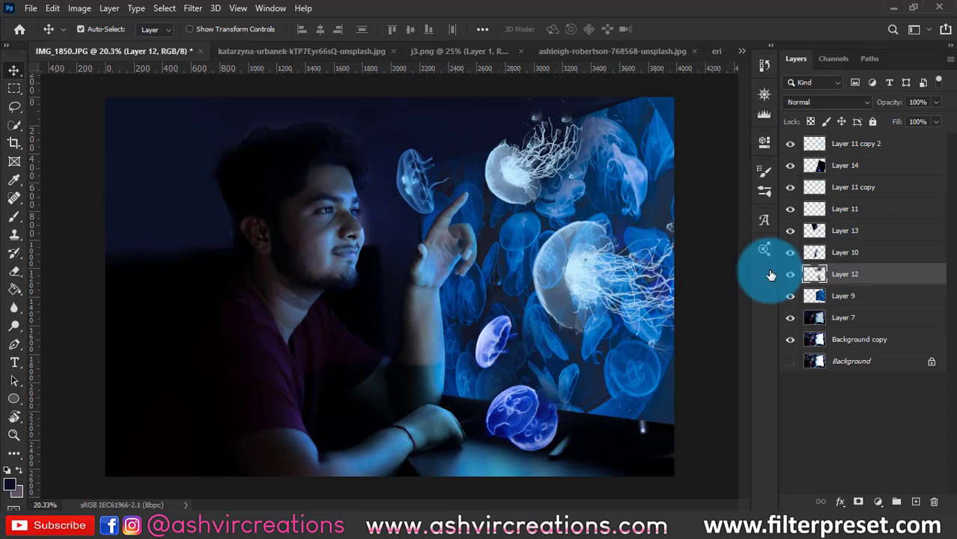
pyautogui.click(15, 216)
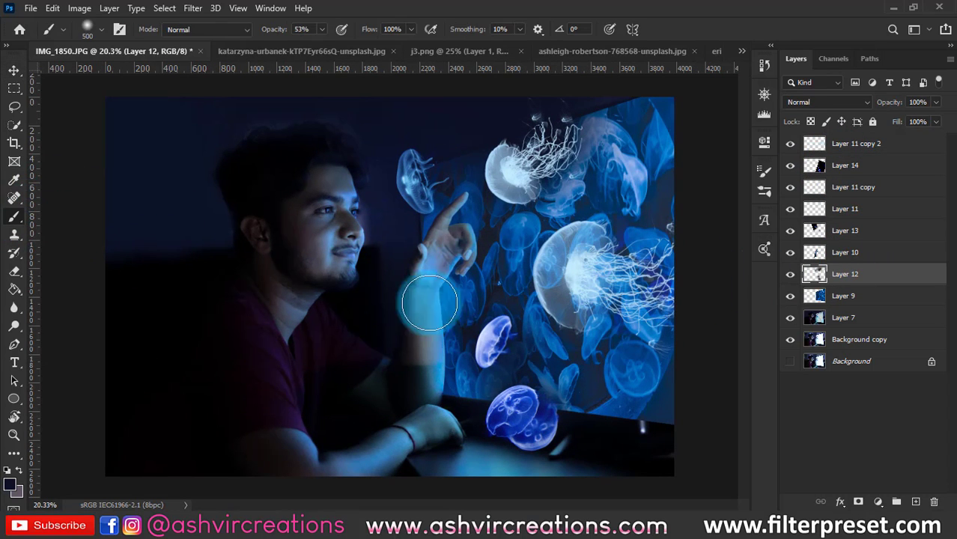
pyautogui.click(791, 274)
pyautogui.click(790, 275)
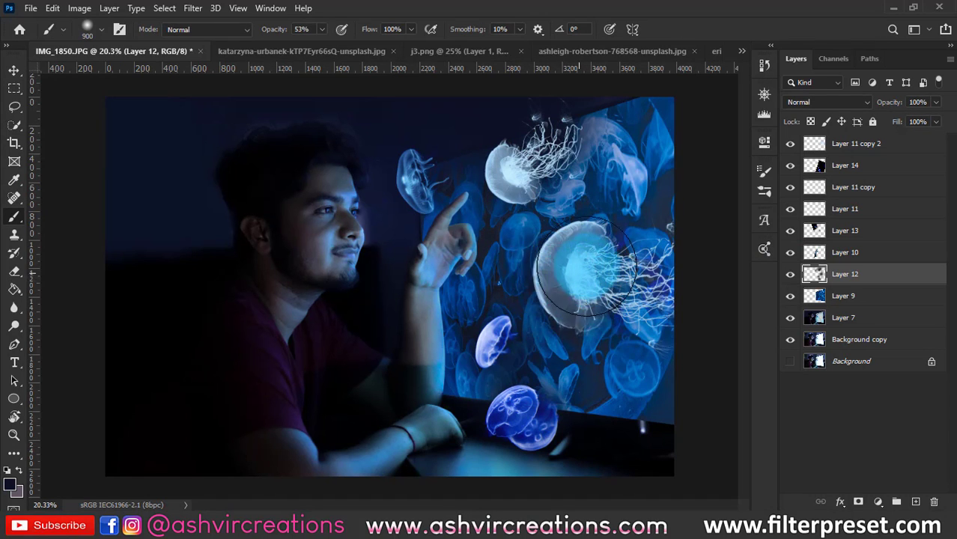
pyautogui.press('[')
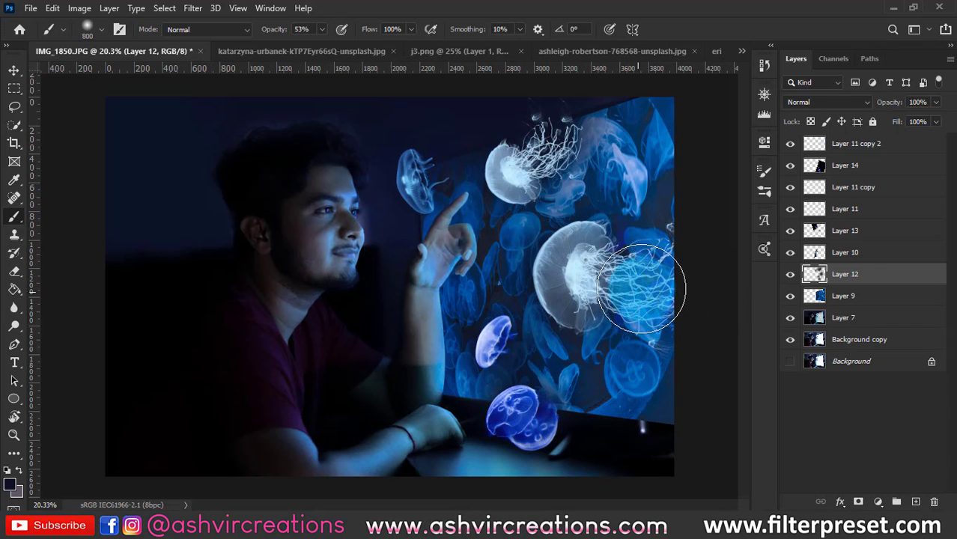
pyautogui.moveTo(633, 284)
pyautogui.mouseDown()
pyautogui.moveTo(561, 277)
pyautogui.moveTo(564, 265)
pyautogui.moveTo(586, 251)
pyautogui.moveTo(567, 298)
pyautogui.moveTo(613, 285)
pyautogui.mouseUp()
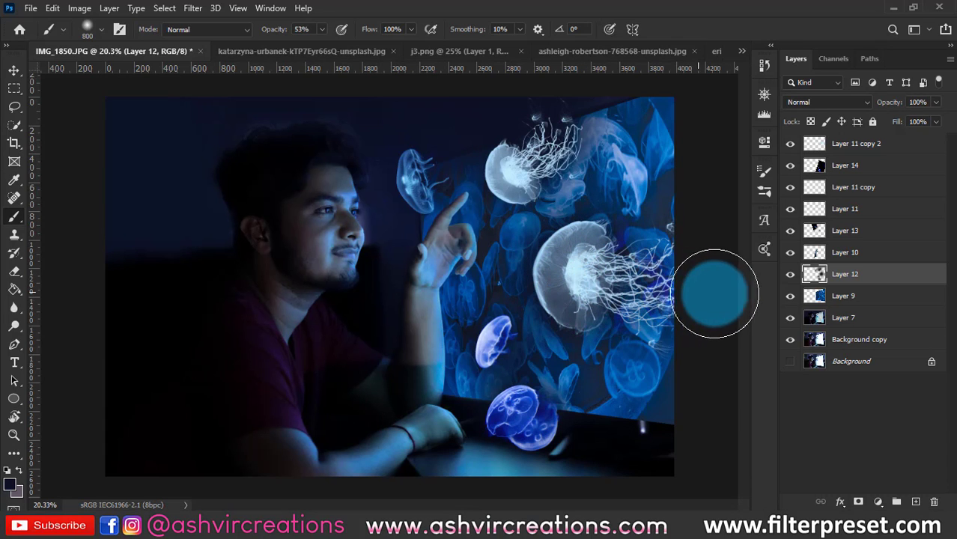
pyautogui.click(789, 277)
pyautogui.click(796, 161)
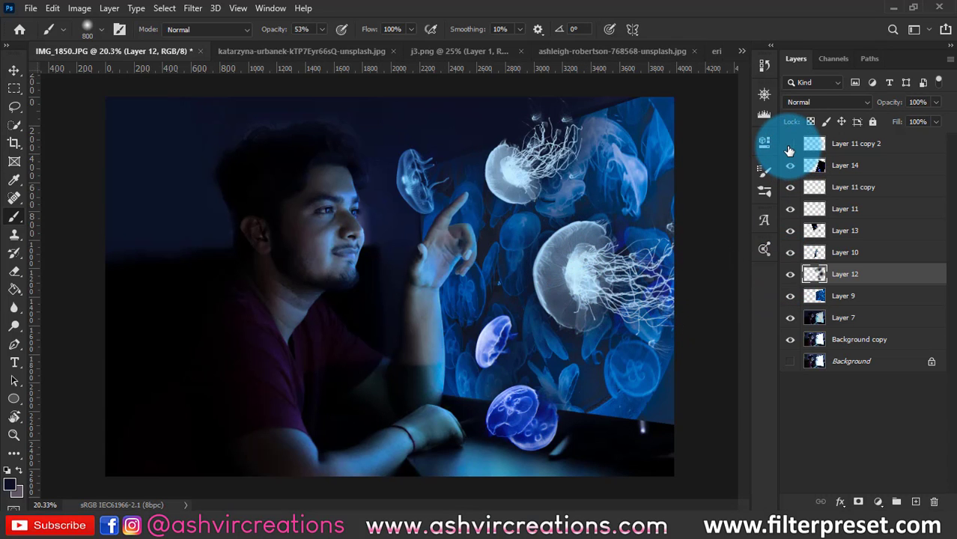
# - Check Layer 11 copy 2 by toggling its visibility, then duplicate it in place to intensify the large white jellyfish
pyautogui.click(790, 148)
pyautogui.click(789, 149)
pyautogui.click(842, 147)
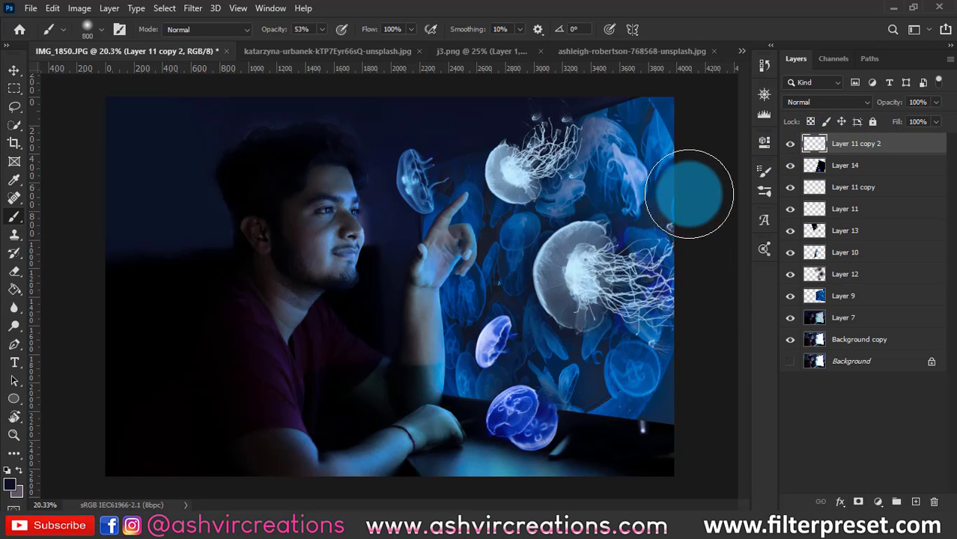
pyautogui.press('v')
pyautogui.hotkey('ctrl', 'j')
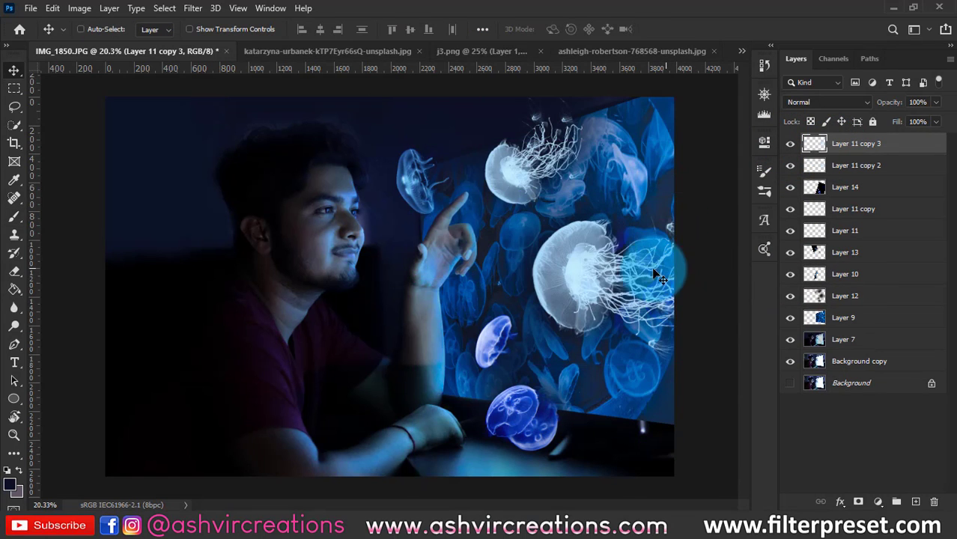
pyautogui.scroll(-2, 645, 270)
pyautogui.moveTo(625, 261); pyautogui.dragTo(570, 245)
pyautogui.scroll(2, 569, 245)
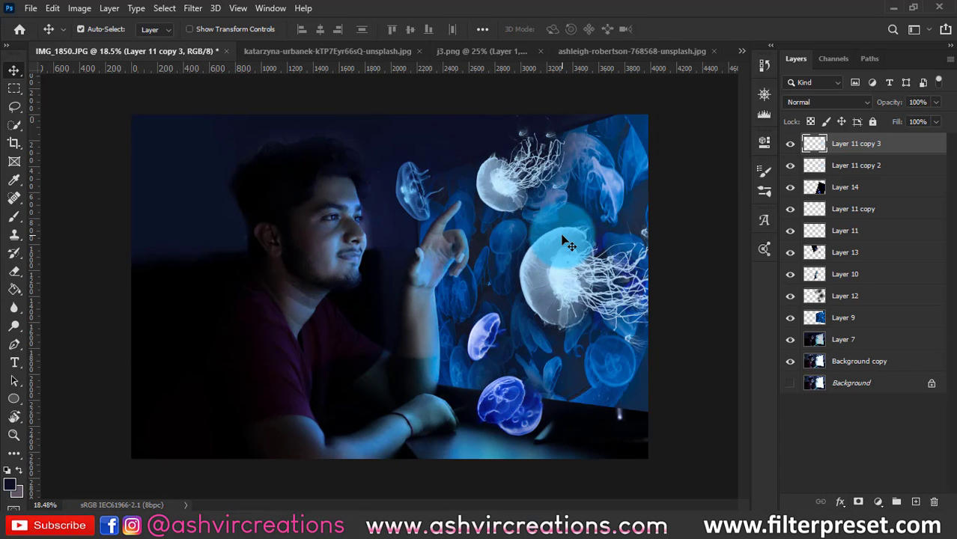
# - Open the glowing spark particles image, select all of it and paste it as a new top layer in IMG_1850.JPG
pyautogui.click(30, 9)
pyautogui.click(38, 35)
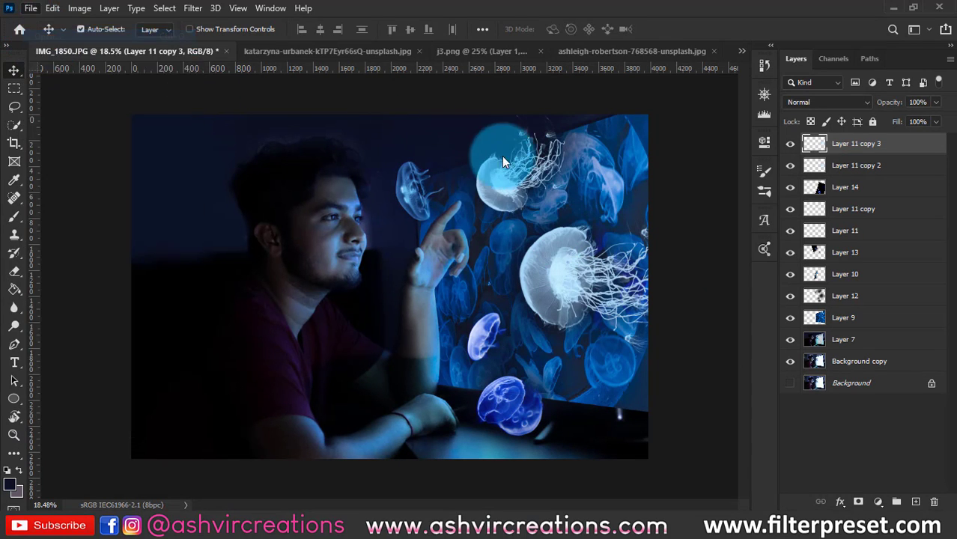
pyautogui.hotkey('ctrl', 'o')
pyautogui.doubleClick(177, 128)
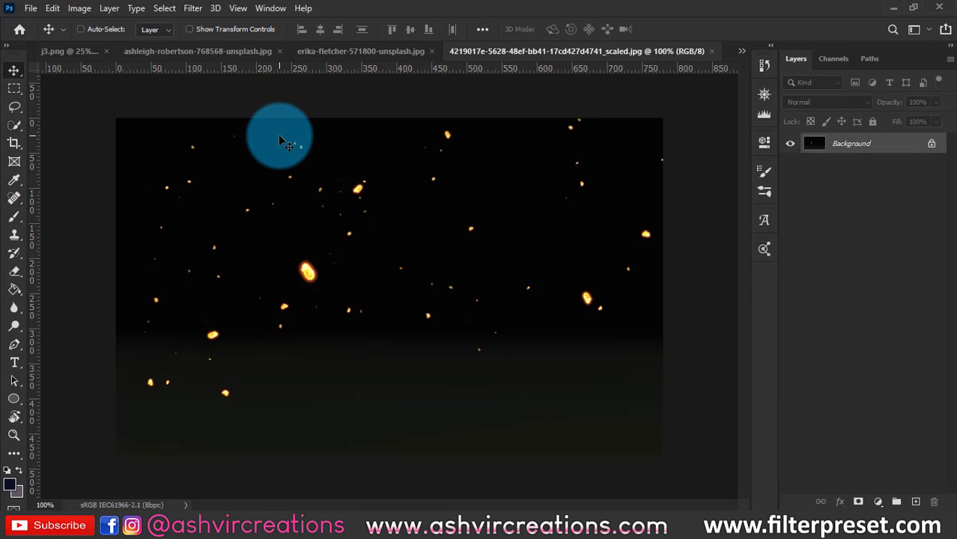
pyautogui.hotkey('ctrl', 'a')
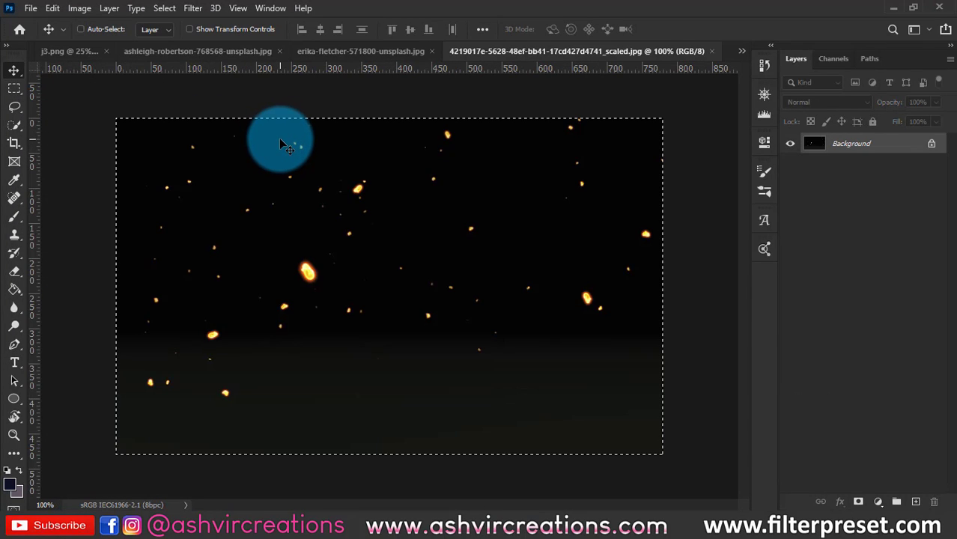
pyautogui.click(743, 52)
pyautogui.click(716, 55)
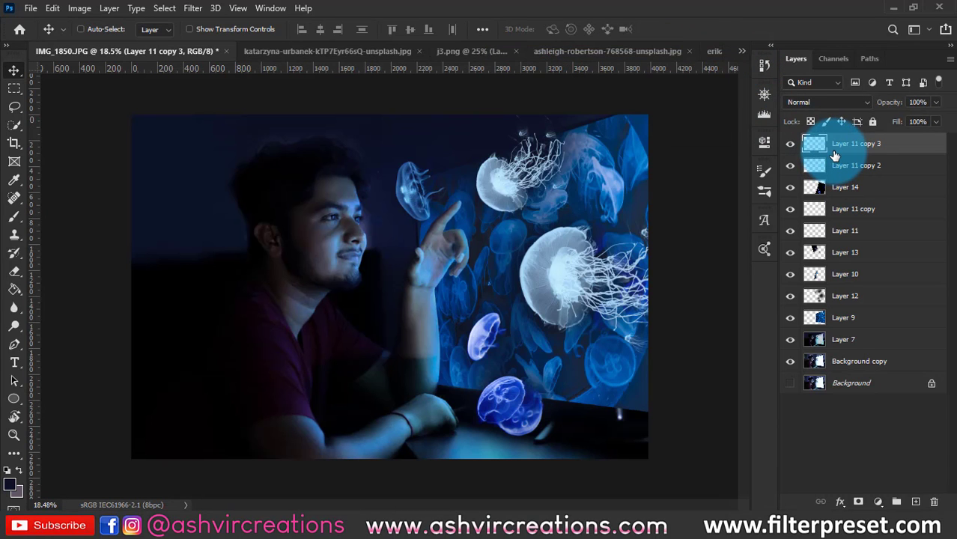
pyautogui.hotkey('ctrl', 'v')
pyautogui.scroll(6, 381, 286)
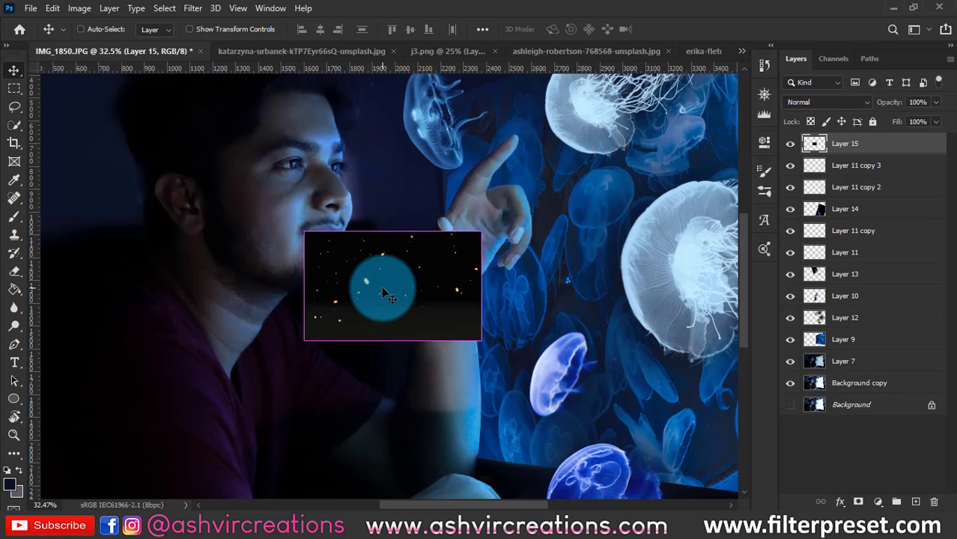
# - Blacken the spark layer's background with Levels by setting the shadow input level to 37
pyautogui.hotkey('ctrl', 'l')
pyautogui.moveTo(659, 251); pyautogui.dragTo(673, 249)
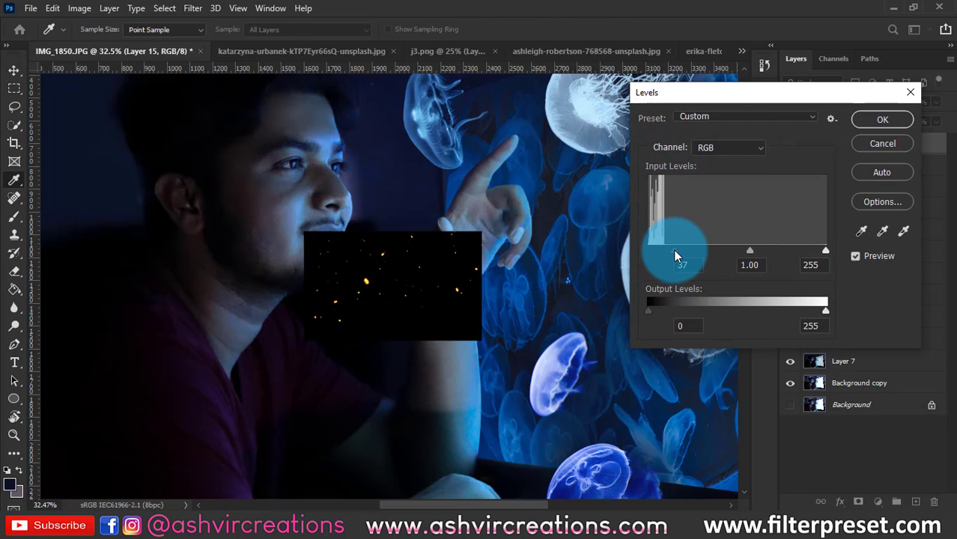
pyautogui.click(862, 120)
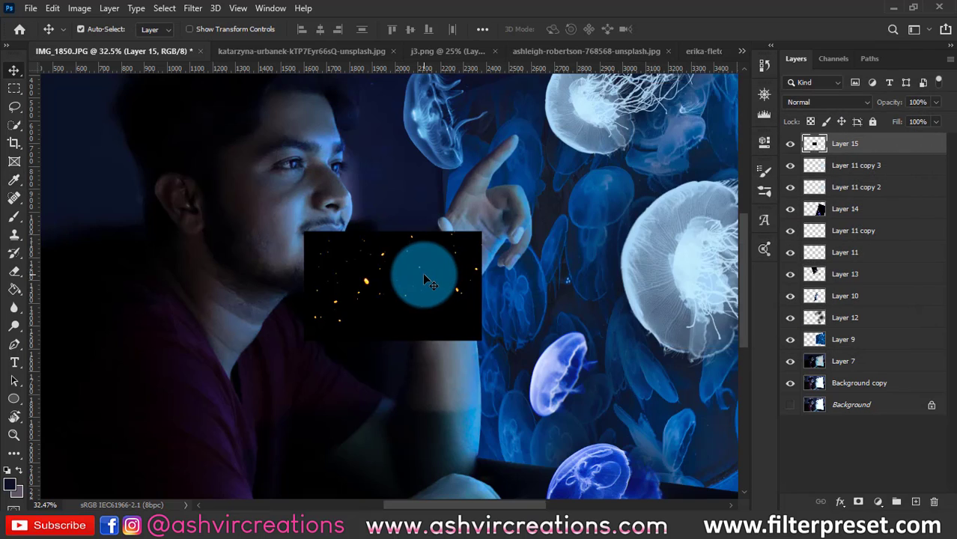
# - Colorize the sparks on Layer 15 blue with Hue/Saturation, using hue 225 and saturation 55
pyautogui.scroll(3, 422, 273)
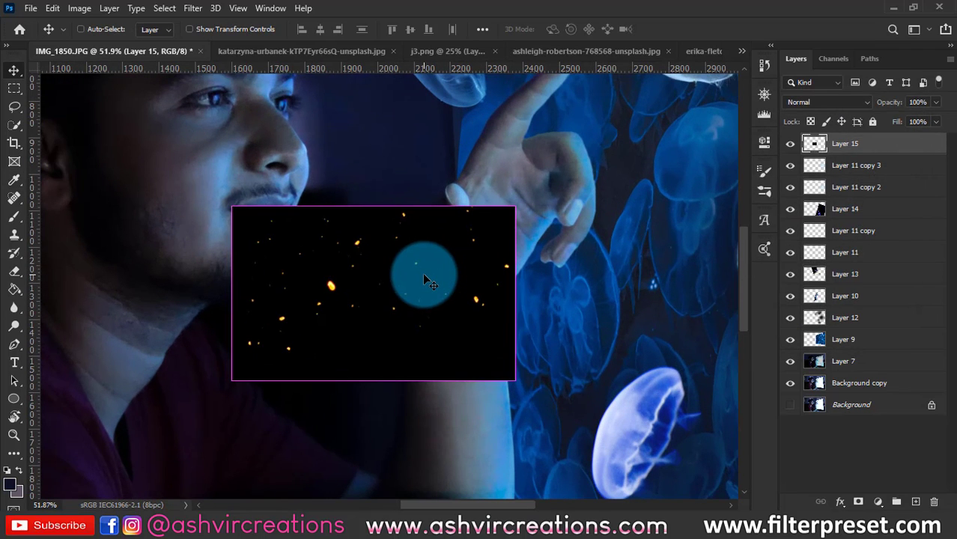
pyautogui.hotkey('ctrl', 'u')
pyautogui.click(845, 253)
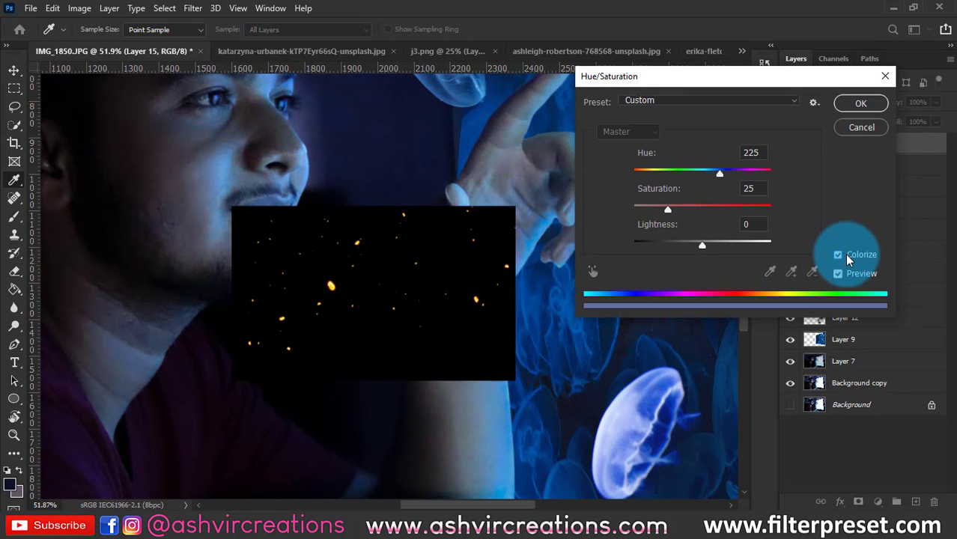
pyautogui.moveTo(710, 211); pyautogui.dragTo(711, 214)
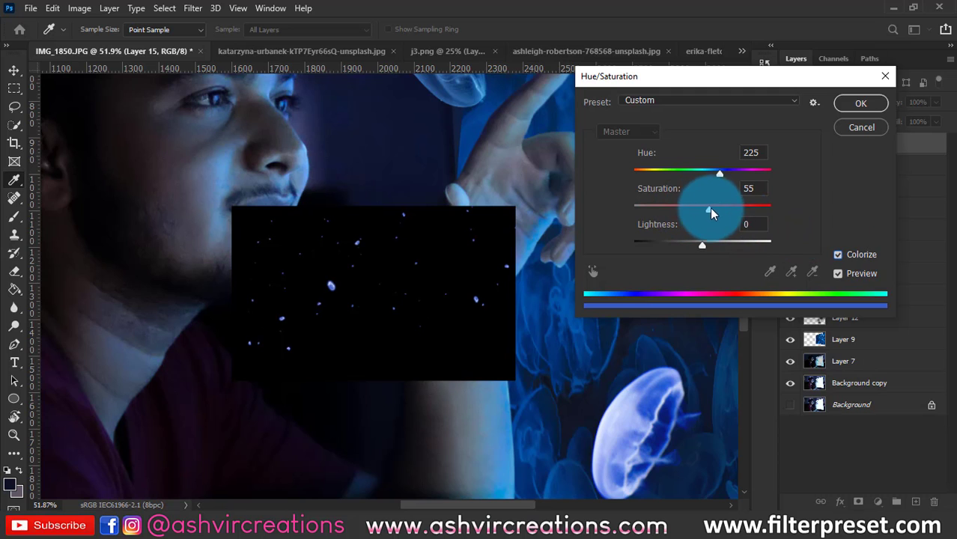
pyautogui.click(862, 102)
# - Set Layer 15 to Screen blend mode, then position and resize the blue particles between the face and the pointing hand
pyautogui.click(828, 102)
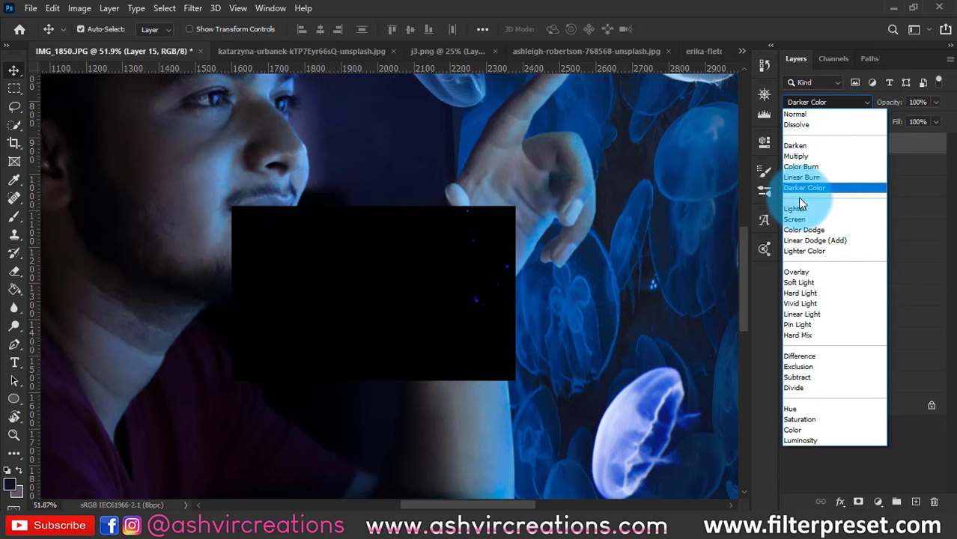
pyautogui.click(796, 220)
pyautogui.moveTo(358, 252); pyautogui.dragTo(402, 280)
pyautogui.scroll(-5, 401, 274)
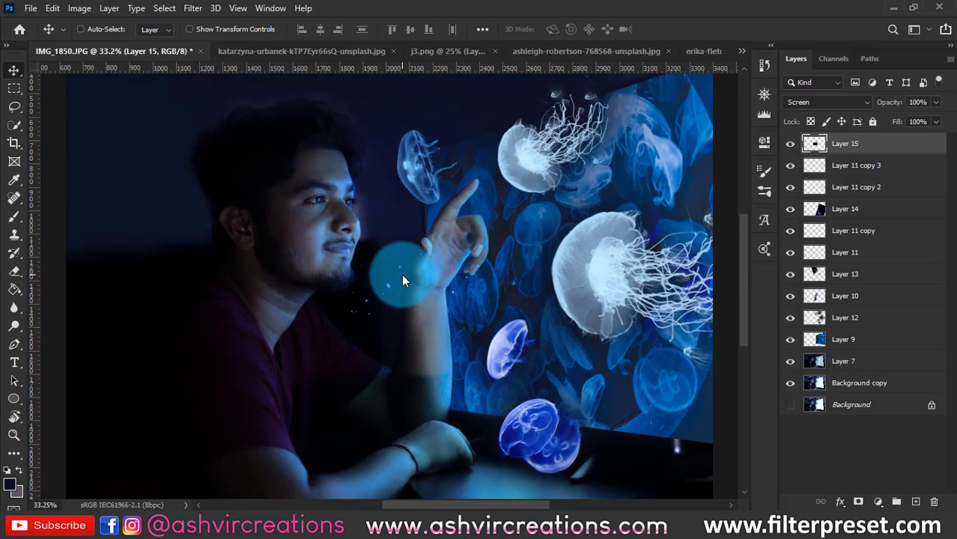
pyautogui.hotkey('ctrl', 't')
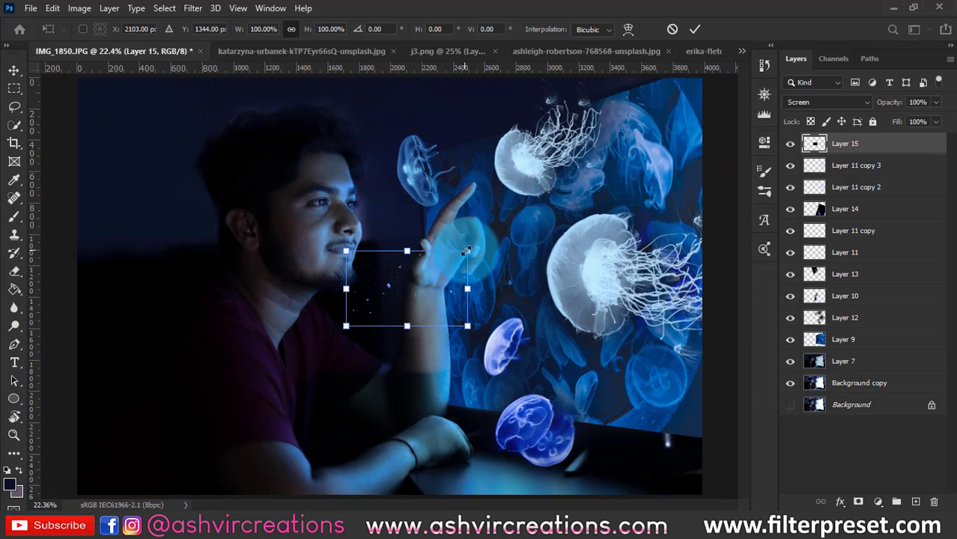
pyautogui.moveTo(466, 250); pyautogui.dragTo(483, 240)
pyautogui.moveTo(441, 271); pyautogui.dragTo(567, 398)
pyautogui.press('Return')
# - Duplicate the particle layer and transform the copies to spread particles around the upper jellyfish and across the monitor
pyautogui.hotkey('ctrl', 'j')
pyautogui.hotkey('ctrl', 't')
pyautogui.press('Return')
pyautogui.scroll(-2, 437, 115)
pyautogui.scroll(2, 437, 116)
pyautogui.hotkey('ctrl', 't')
pyautogui.press('Return')
pyautogui.scroll(-2, 566, 304)
# - Add further particle copies over the monitor's lower edge and desk, moving the last one up and left beside the small purple jellyfish
pyautogui.hotkey('ctrl', 'j')
pyautogui.hotkey('ctrl', 't')
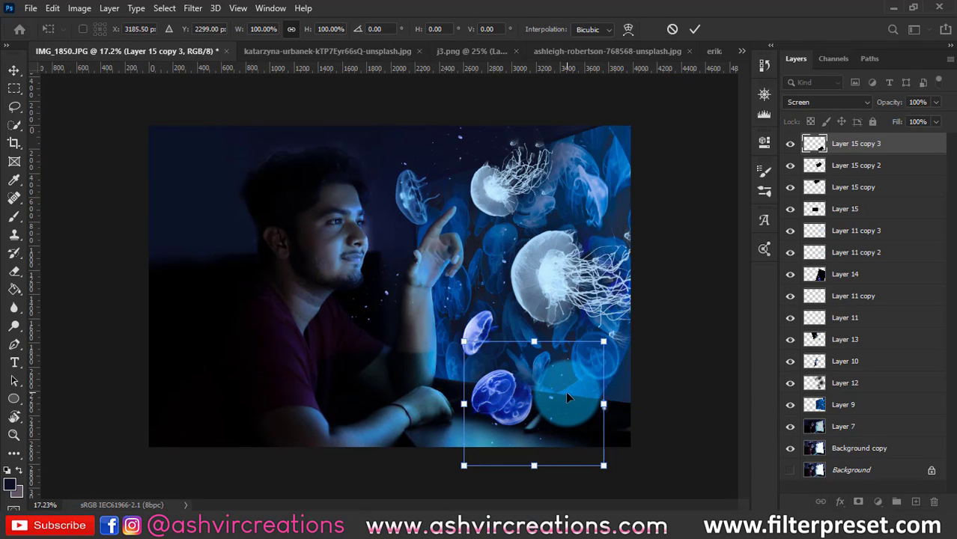
pyautogui.press('Return')
pyautogui.hotkey('ctrl', 'j')
pyautogui.hotkey('ctrl', 't')
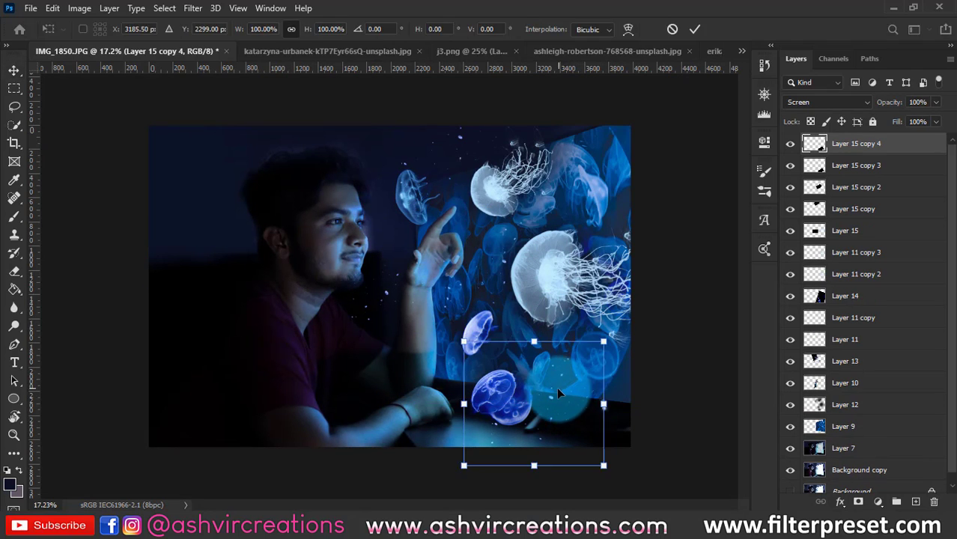
pyautogui.moveTo(556, 387); pyautogui.dragTo(480, 334)
pyautogui.press('Return')
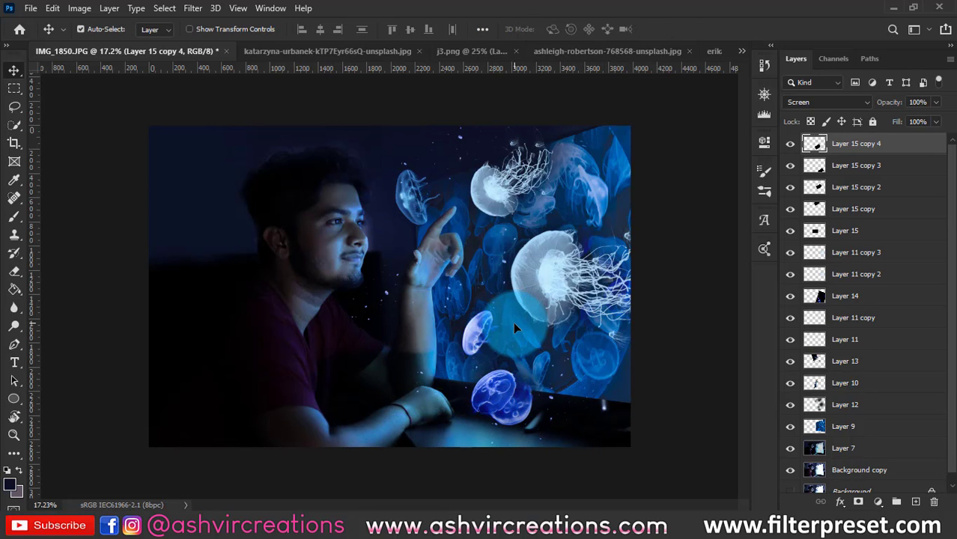
# - Duplicate the topmost particle layer, then shrink, rotate and place the copy between the face and the small blue jellyfish
pyautogui.scroll(-2, 514, 328)
pyautogui.scroll(1, 515, 327)
pyautogui.hotkey('ctrl', 'j')
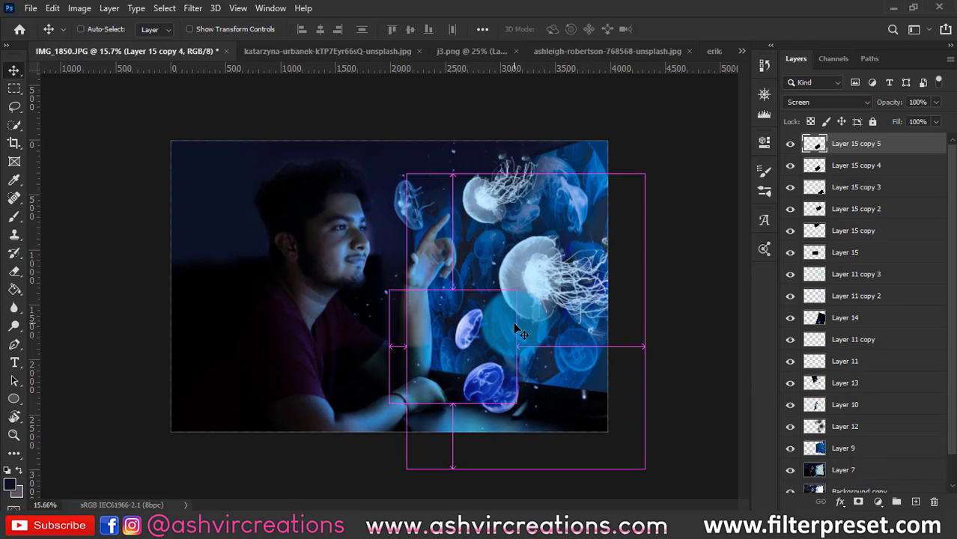
pyautogui.hotkey('ctrl', 't')
pyautogui.moveTo(458, 298); pyautogui.dragTo(417, 197)
pyautogui.moveTo(506, 178); pyautogui.dragTo(391, 204)
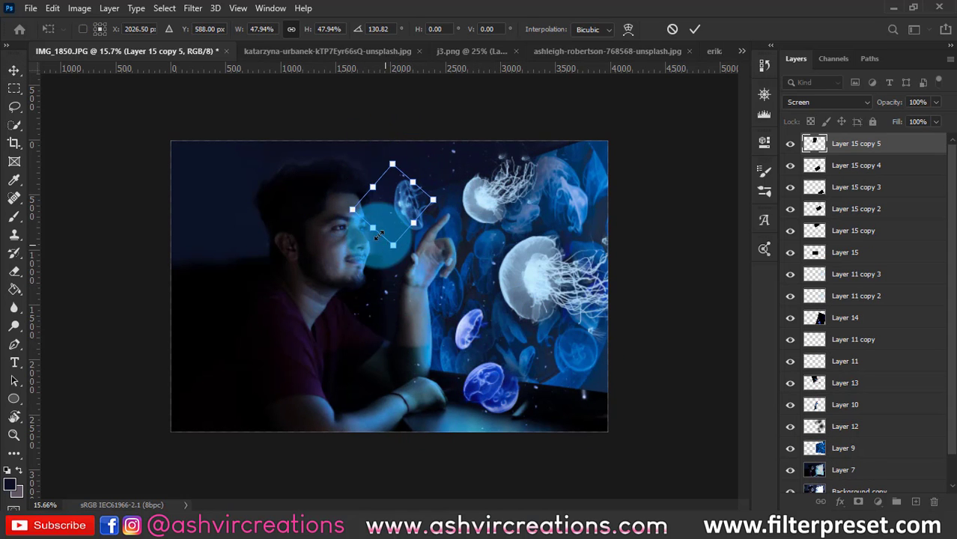
pyautogui.scroll(3, 381, 219)
pyautogui.moveTo(401, 167)
pyautogui.mouseDown()
pyautogui.moveTo(393, 165)
pyautogui.moveTo(396, 184)
pyautogui.mouseUp()
pyautogui.press('Return')
pyautogui.scroll(3, 396, 183)
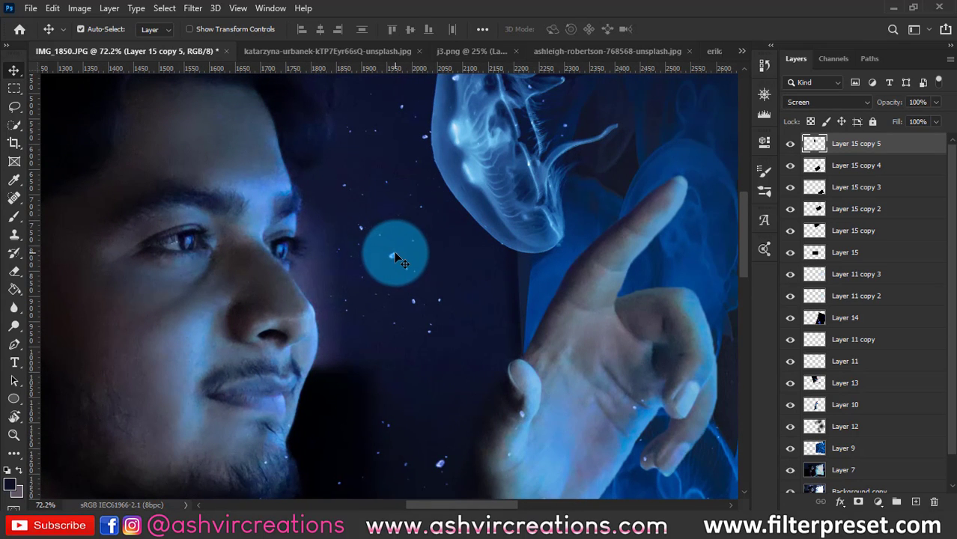
pyautogui.scroll(-2, 396, 256)
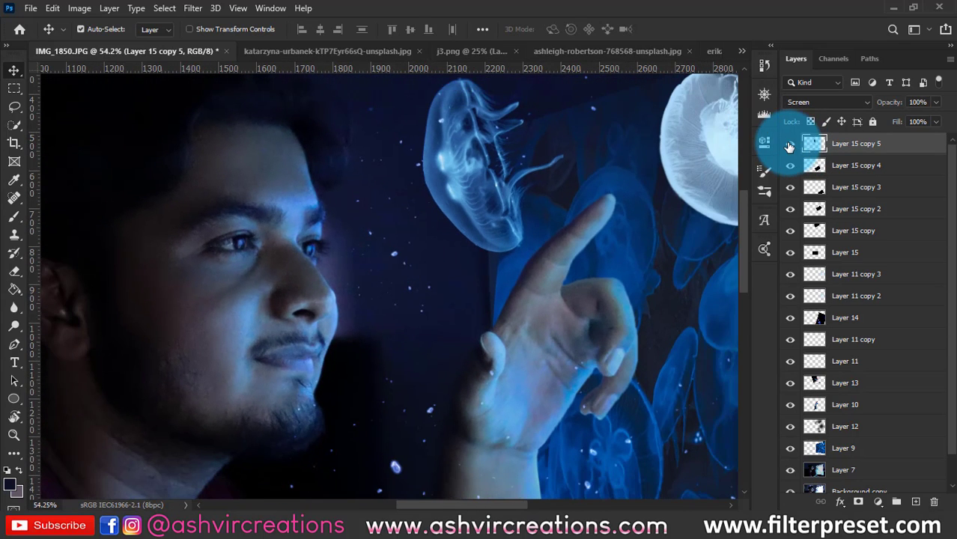
pyautogui.scroll(-5, 487, 163)
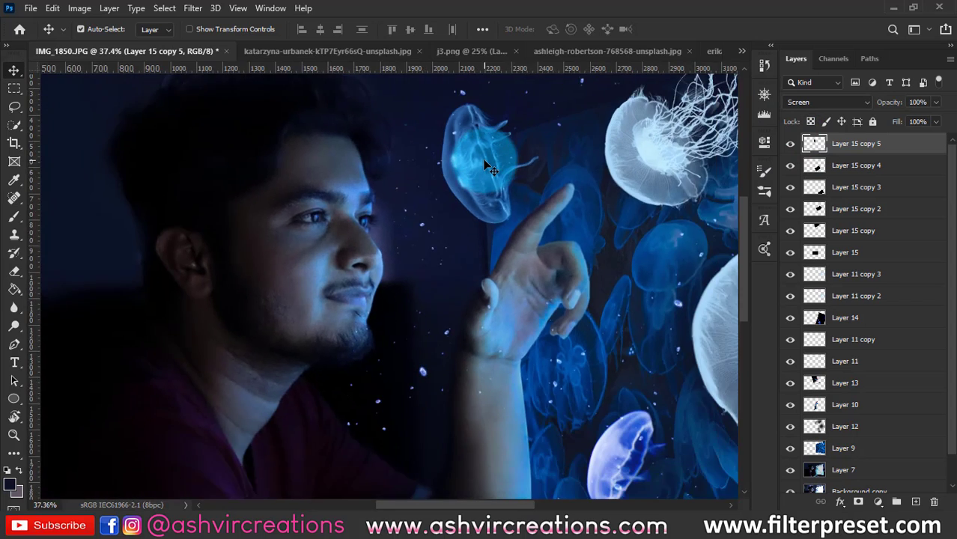
pyautogui.scroll(1, 486, 164)
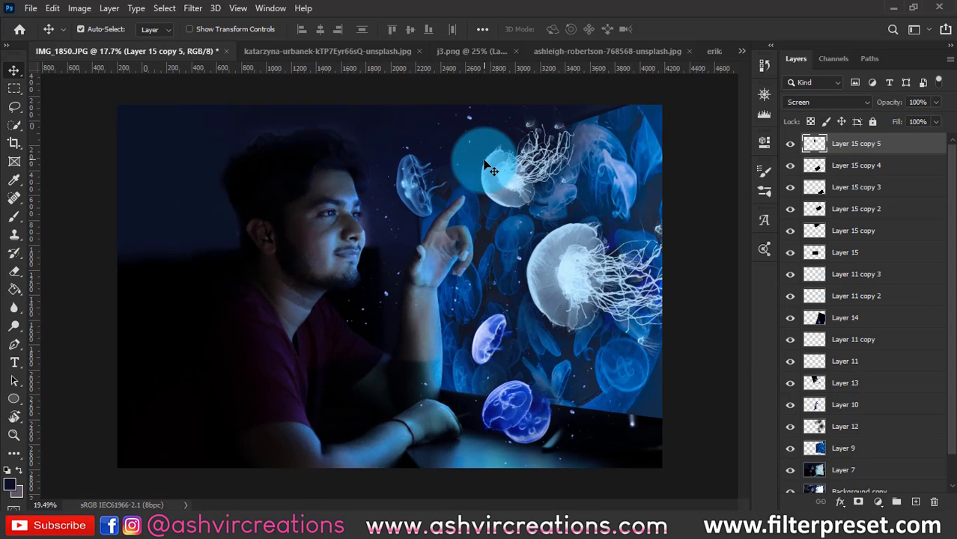
pyautogui.moveTo(485, 161); pyautogui.dragTo(505, 156)
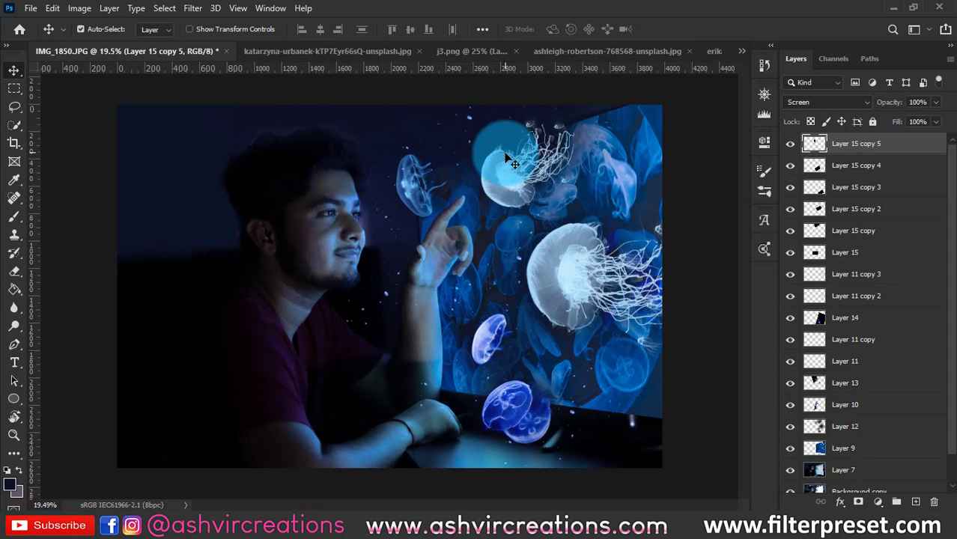
pyautogui.scroll(-2, 895, 352)
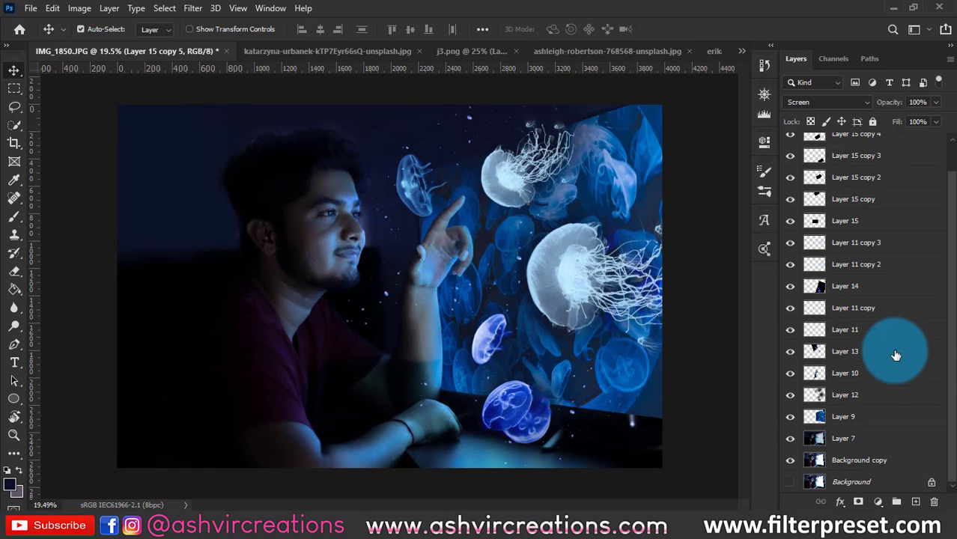
pyautogui.moveTo(896, 355); pyautogui.dragTo(875, 453)
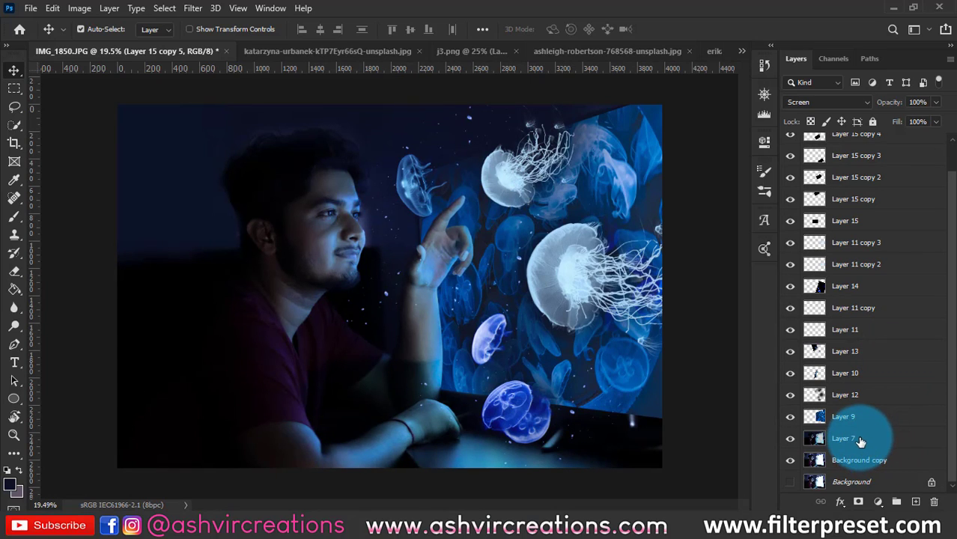
pyautogui.click(861, 441)
pyautogui.scroll(1, 861, 442)
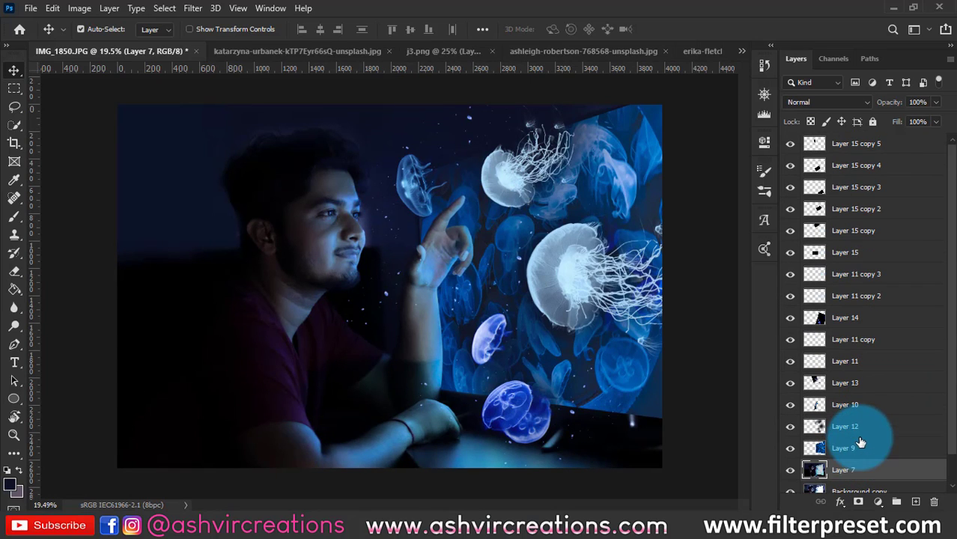
pyautogui.keyDown('shift'); pyautogui.click(890, 150); pyautogui.keyUp('shift')
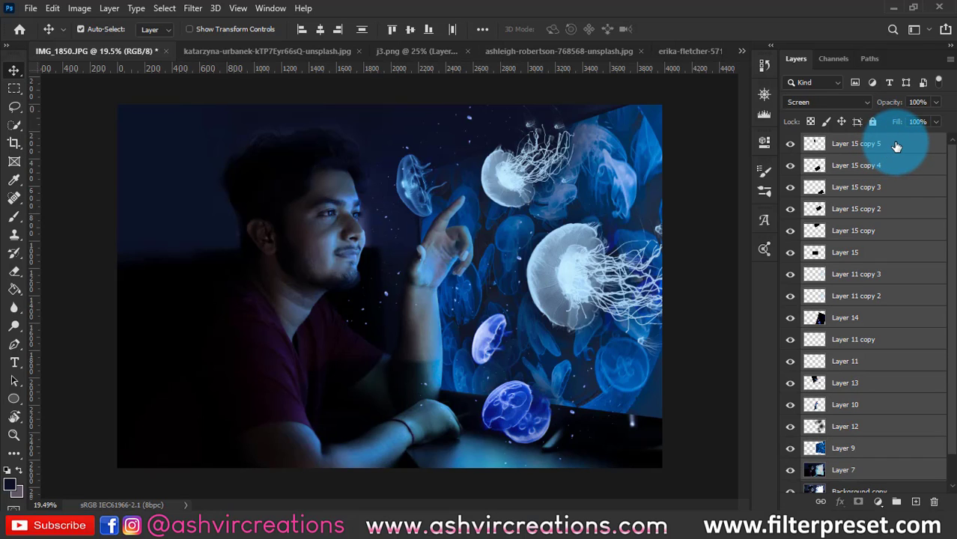
pyautogui.click(898, 318)
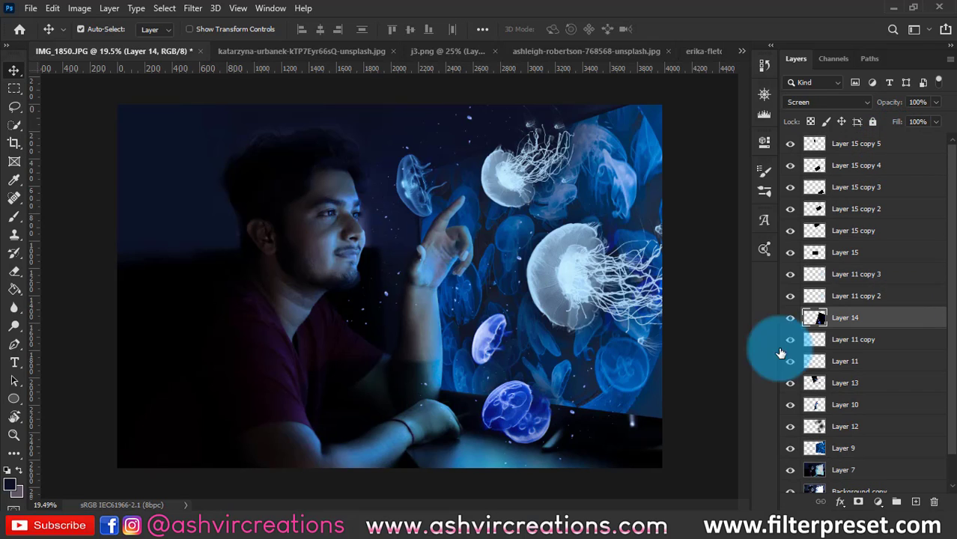
pyautogui.rightClick(635, 361)
pyautogui.click(818, 390)
# - Soften the monitor picture's lower edge on Layer 9 with the Blur tool at 100% strength, enlarging the brush to 90
pyautogui.scroll(-1, 819, 390)
pyautogui.click(843, 417)
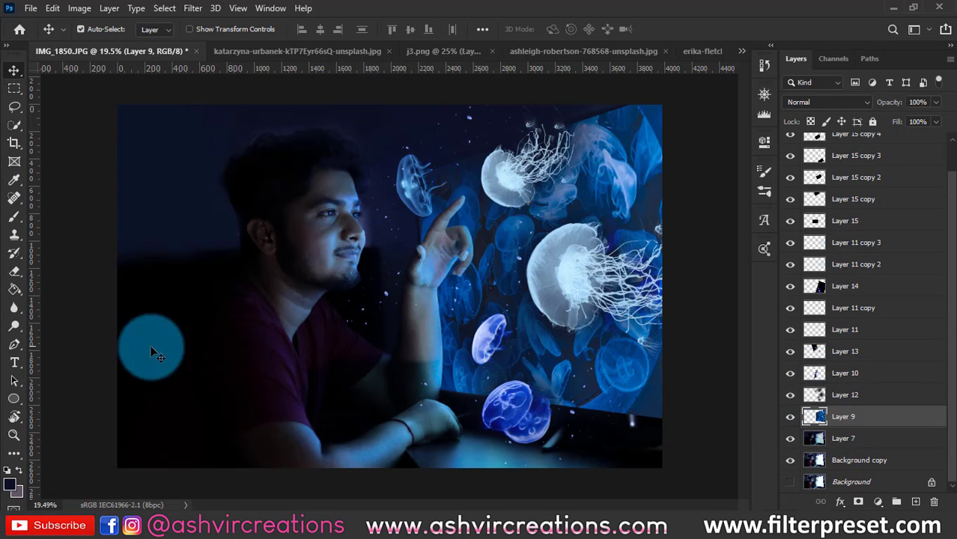
pyautogui.click(14, 307)
pyautogui.scroll(4, 461, 387)
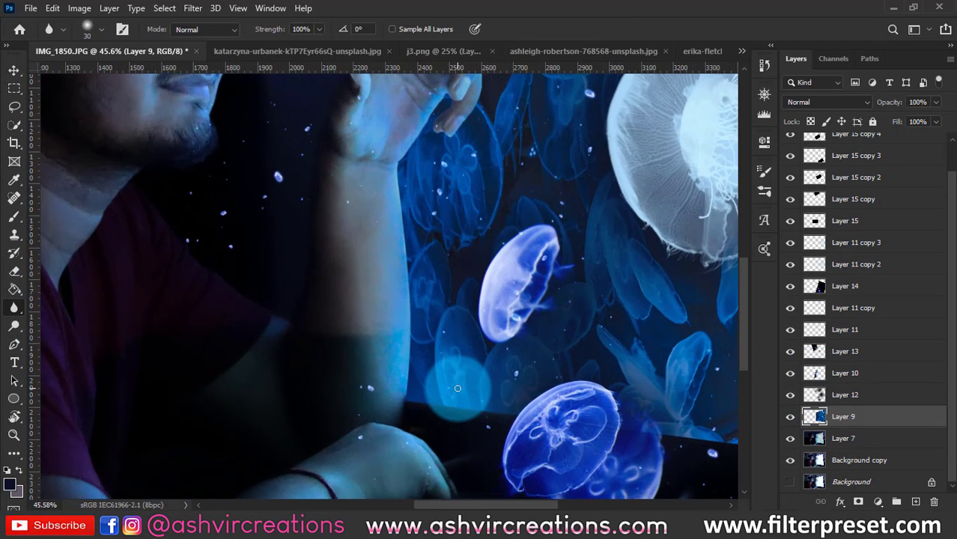
pyautogui.press(']')
pyautogui.press(']')
pyautogui.press(']')
pyautogui.moveTo(495, 397); pyautogui.dragTo(429, 352)
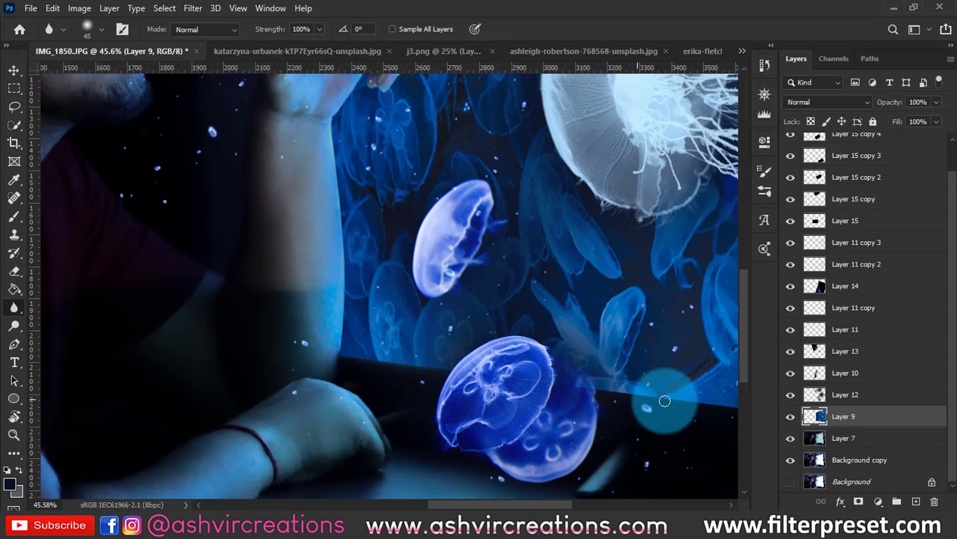
pyautogui.press(']')
pyautogui.press(']')
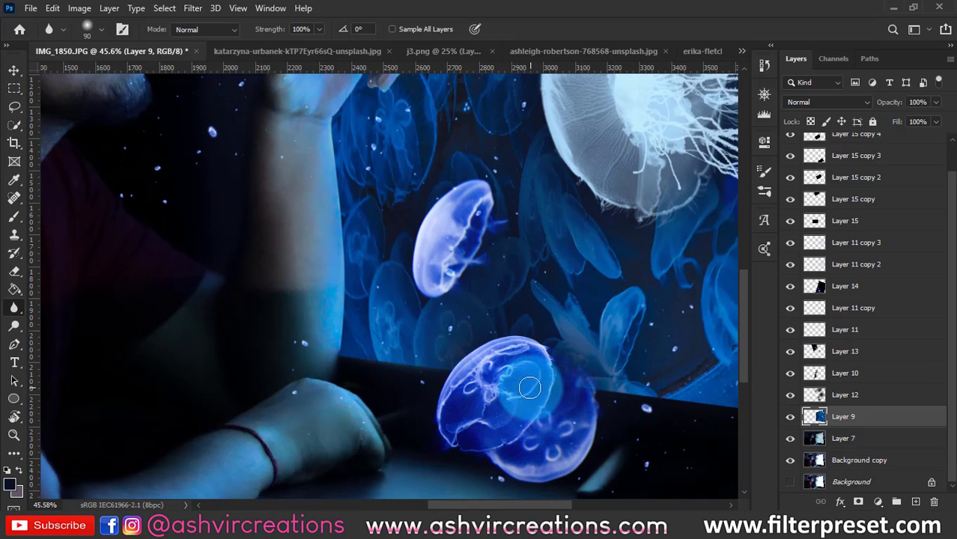
pyautogui.moveTo(537, 384); pyautogui.dragTo(436, 383)
pyautogui.moveTo(682, 396); pyautogui.dragTo(507, 375)
pyautogui.click(790, 417)
pyautogui.click(790, 417)
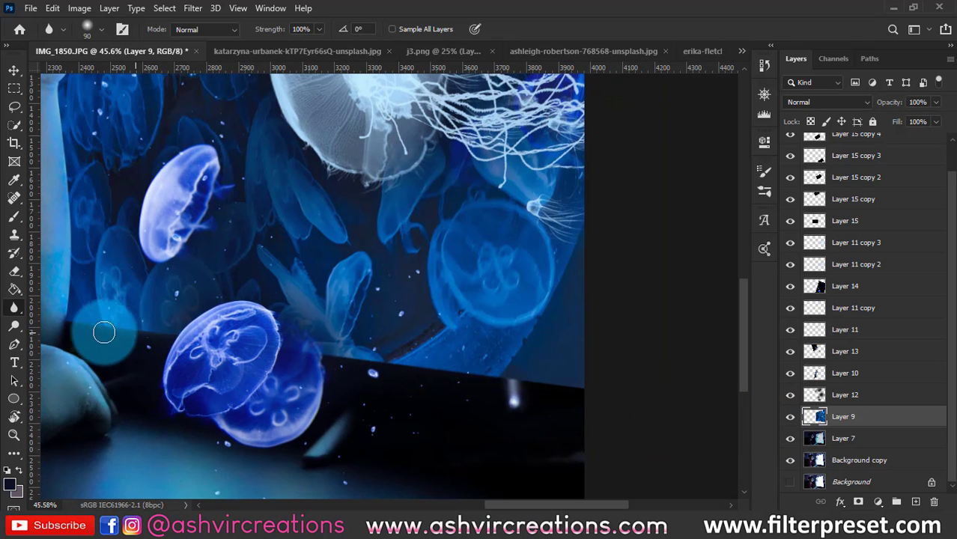
# - Blur the monitor picture's left and top edges on Layer 9 with the same size 90 brush
pyautogui.moveTo(124, 223)
pyautogui.mouseDown()
pyautogui.moveTo(274, 450)
pyautogui.moveTo(305, 382)
pyautogui.moveTo(375, 517)
pyautogui.mouseUp()
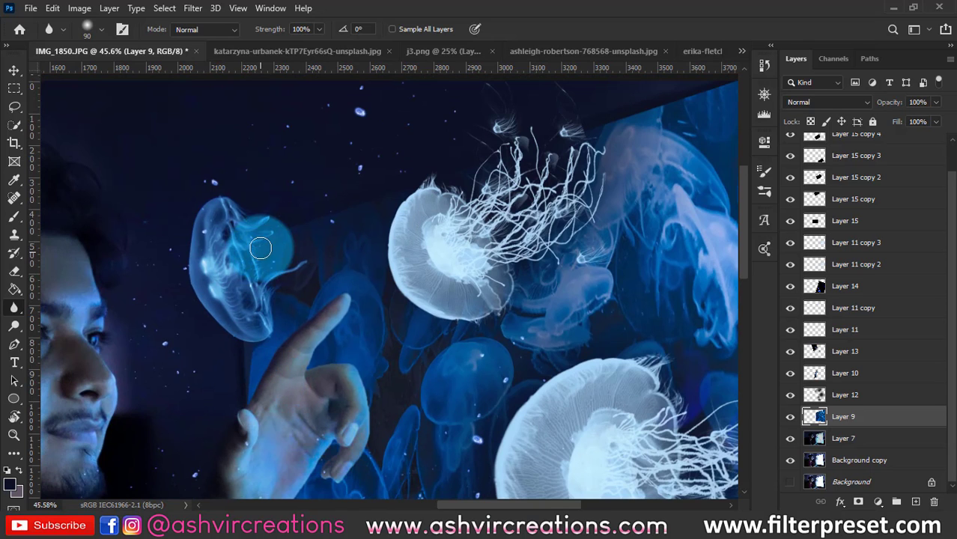
pyautogui.moveTo(496, 208); pyautogui.dragTo(307, 450)
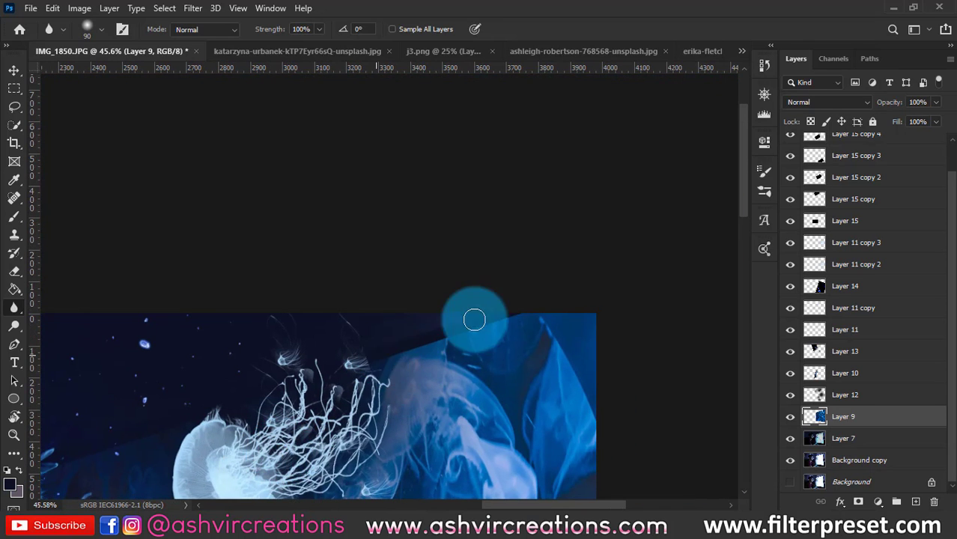
pyautogui.scroll(-3, 611, 288)
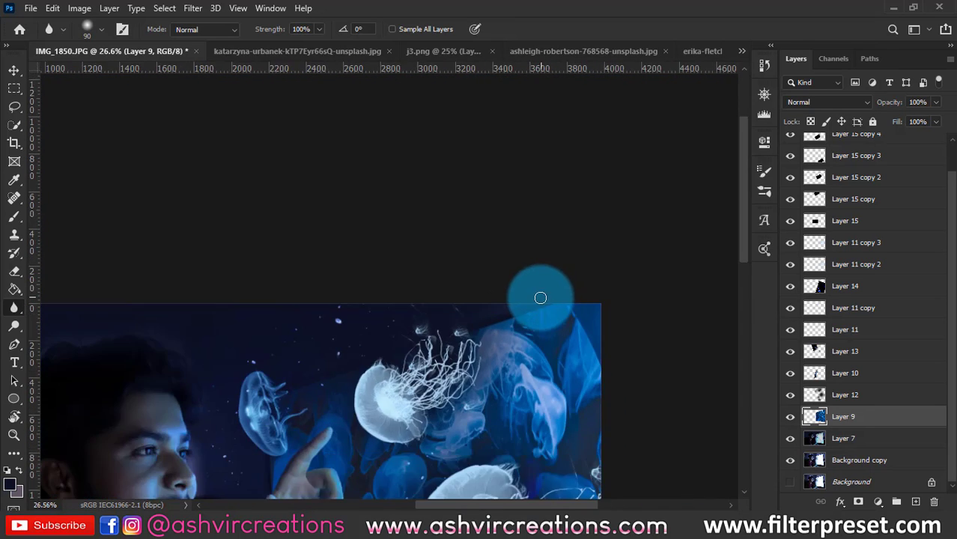
pyautogui.scroll(-2, 540, 298)
pyautogui.press('v')
pyautogui.scroll(1, 540, 298)
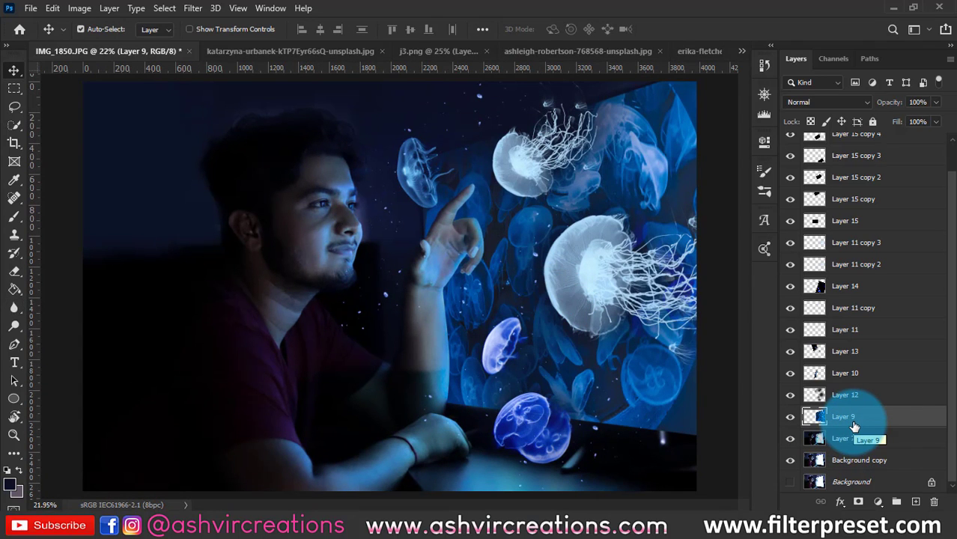
pyautogui.click(874, 462)
pyautogui.scroll(1, 862, 442)
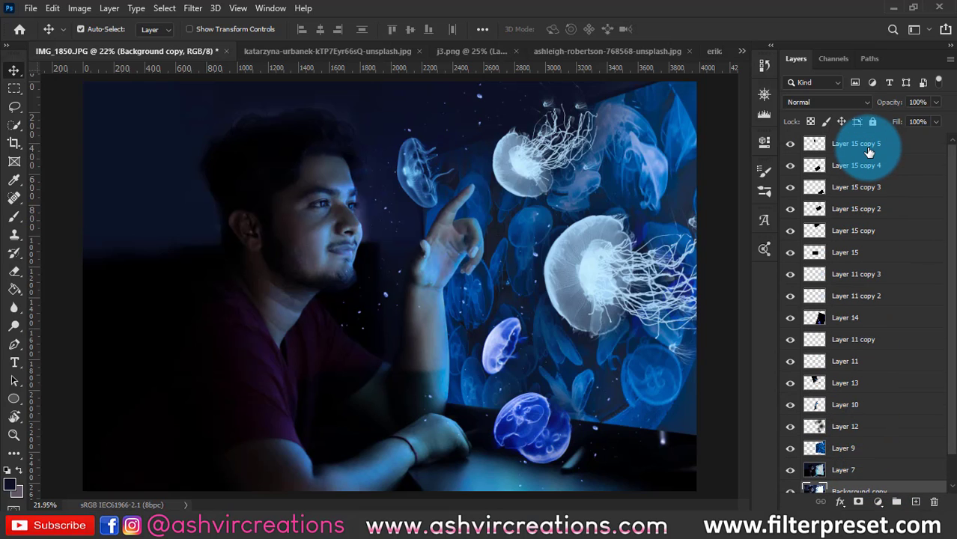
pyautogui.click(573, 257)
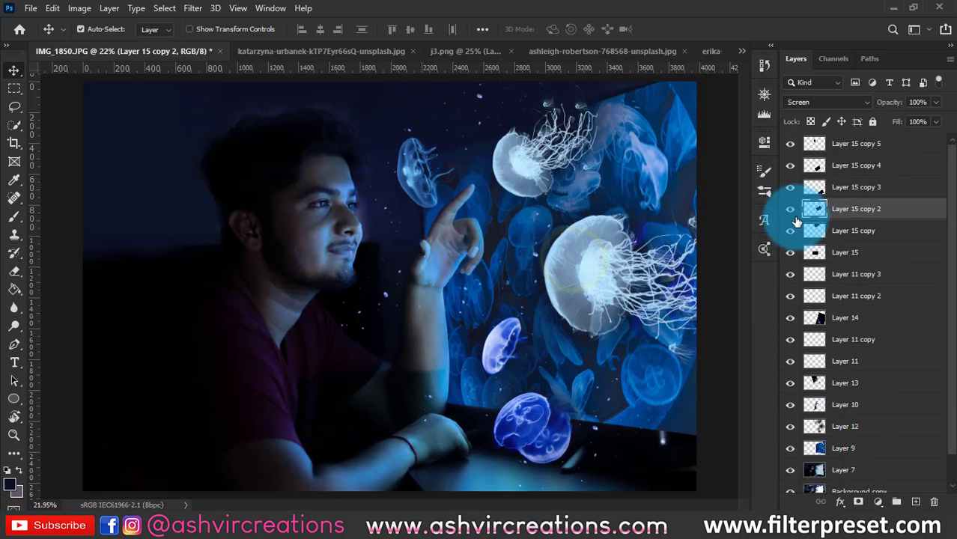
pyautogui.rightClick(573, 261)
pyautogui.click(616, 305)
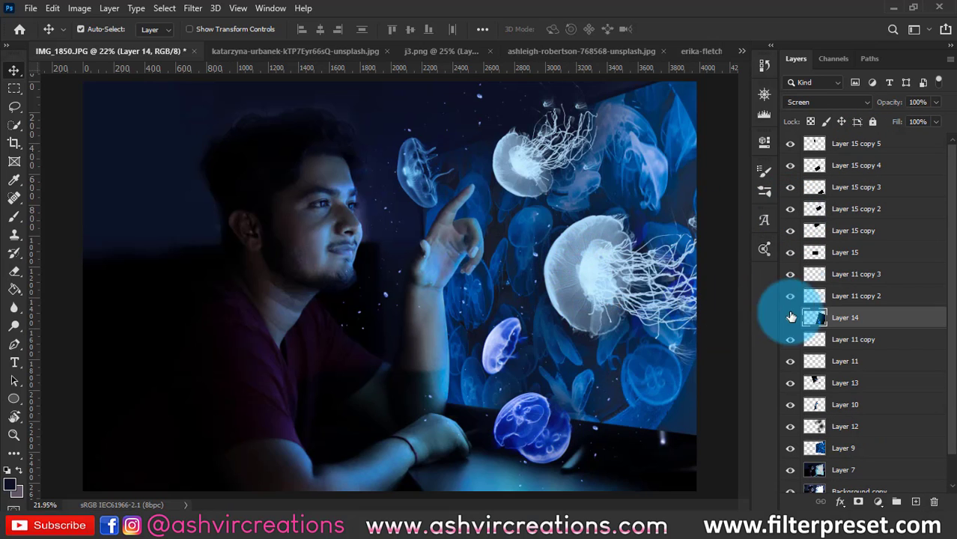
# - Reduce the glow of Layer 11 copy 3 over the large jellyfish's centre using a size 500 Eraser, and compare with the layer hidden
pyautogui.click(790, 275)
pyautogui.click(858, 274)
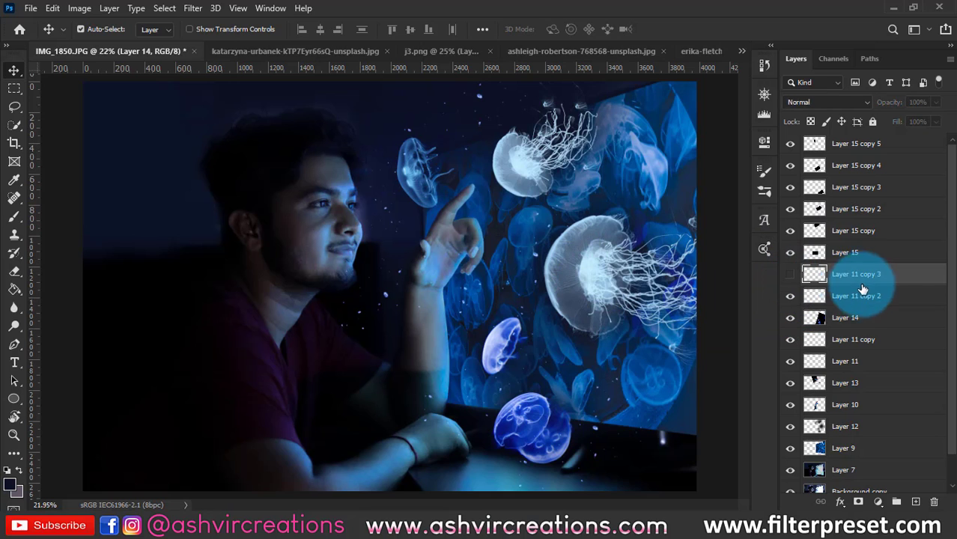
pyautogui.click(791, 274)
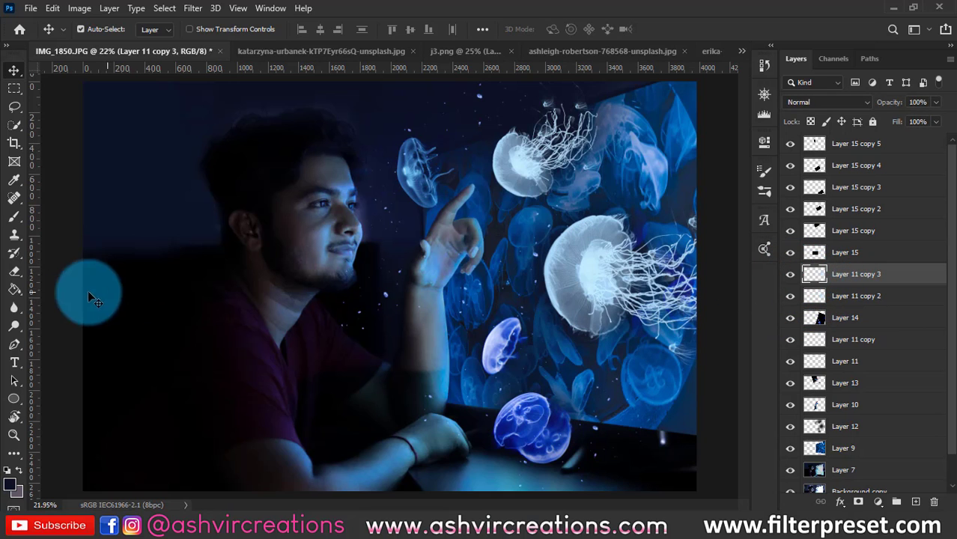
pyautogui.click(14, 271)
pyautogui.scroll(2, 572, 277)
pyautogui.moveTo(573, 278)
pyautogui.mouseDown()
pyautogui.moveTo(589, 282)
pyautogui.moveTo(606, 257)
pyautogui.moveTo(600, 286)
pyautogui.moveTo(605, 279)
pyautogui.mouseUp()
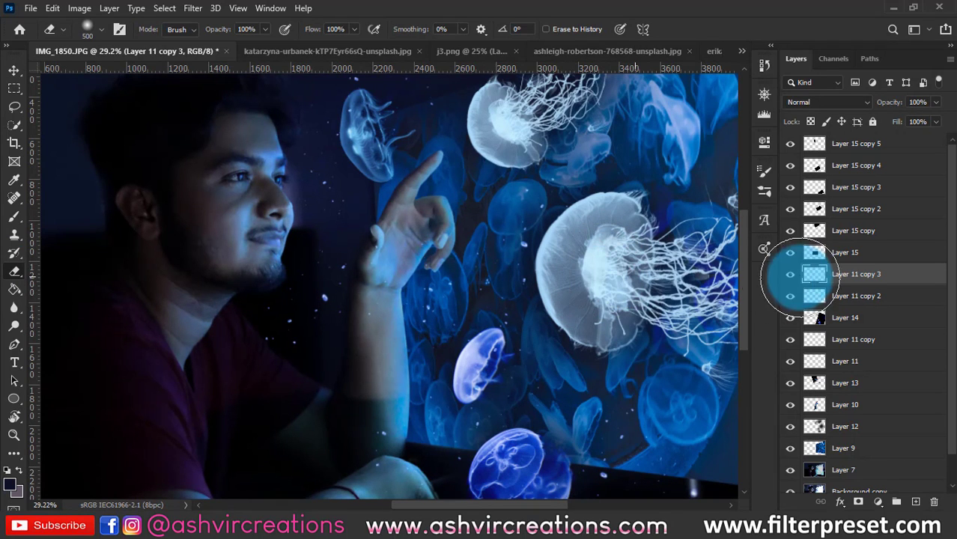
pyautogui.click(791, 274)
pyautogui.click(790, 274)
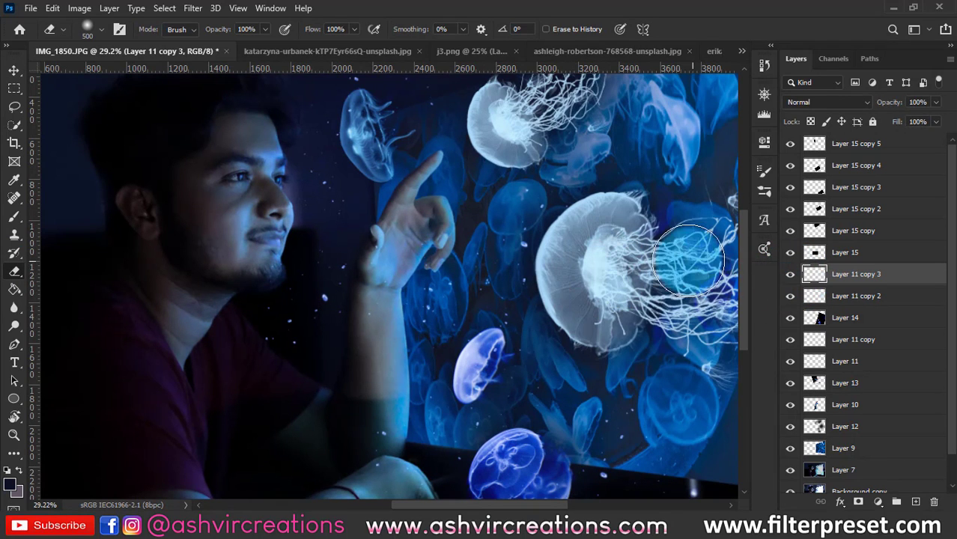
# - Erase part of the glow on Layer 11 copy over the upper white jellyfish with a size 200 Eraser, then compare its visibility
pyautogui.scroll(-4, 659, 247)
pyautogui.scroll(1, 531, 175)
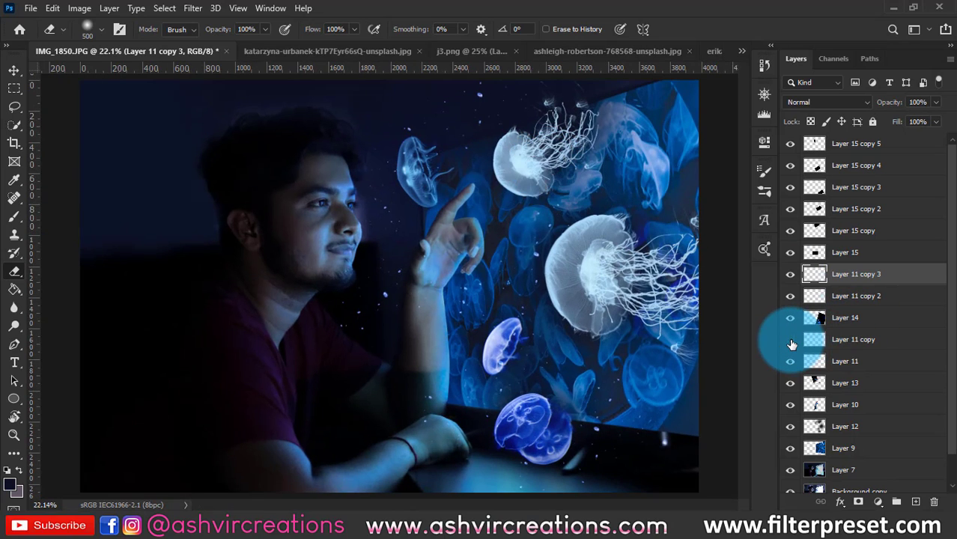
pyautogui.click(791, 339)
pyautogui.click(791, 339)
pyautogui.click(815, 340)
pyautogui.scroll(4, 535, 188)
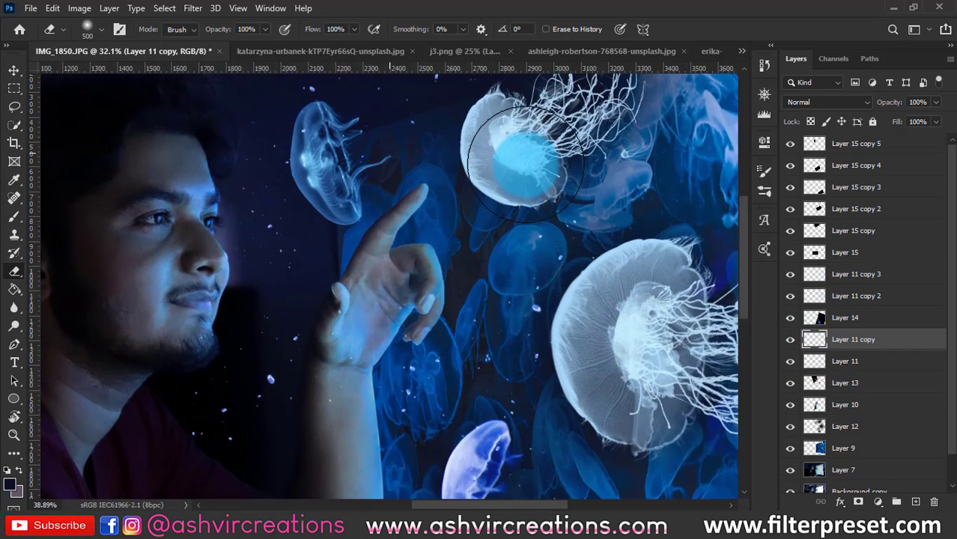
pyautogui.press('[')
pyautogui.press('[')
pyautogui.press('[')
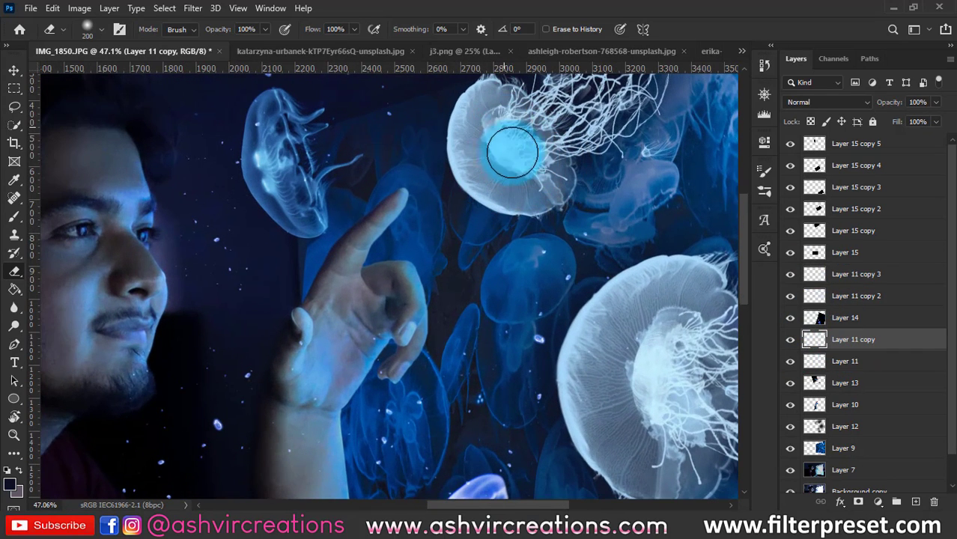
pyautogui.scroll(-5, 549, 151)
pyautogui.scroll(-2, 549, 151)
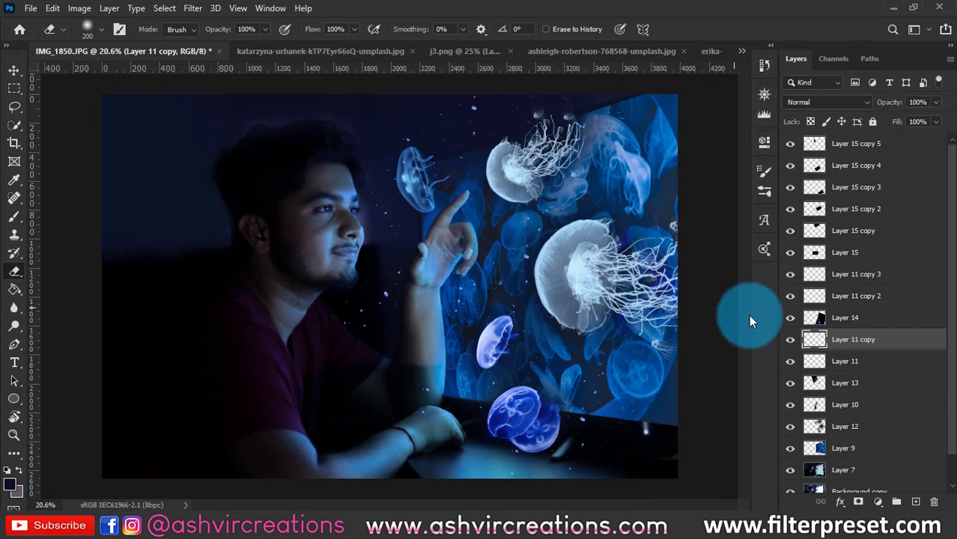
pyautogui.click(791, 339)
pyautogui.click(791, 339)
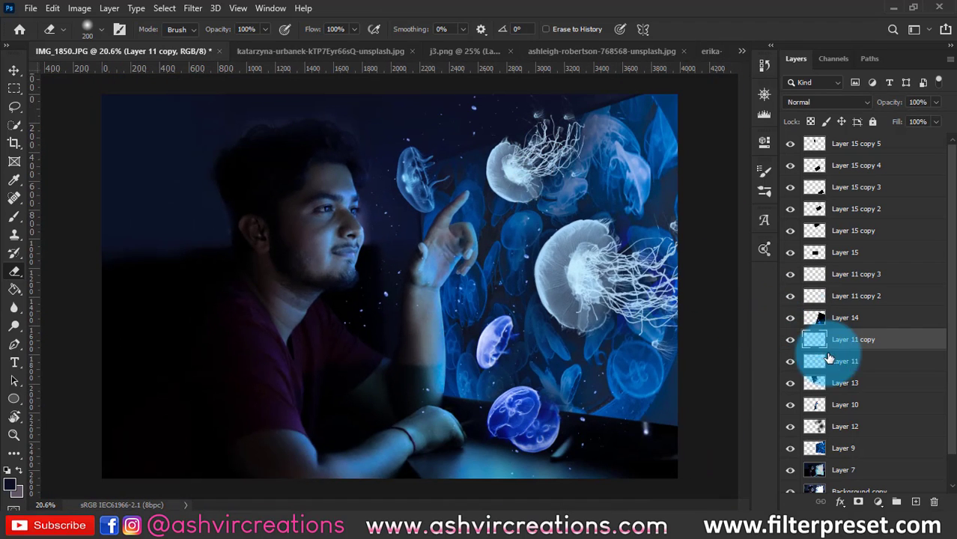
# - Merge all the layers from Layer 7 up to Layer 15 copy 5 into a single layer
pyautogui.press('v')
pyautogui.scroll(-2, 857, 374)
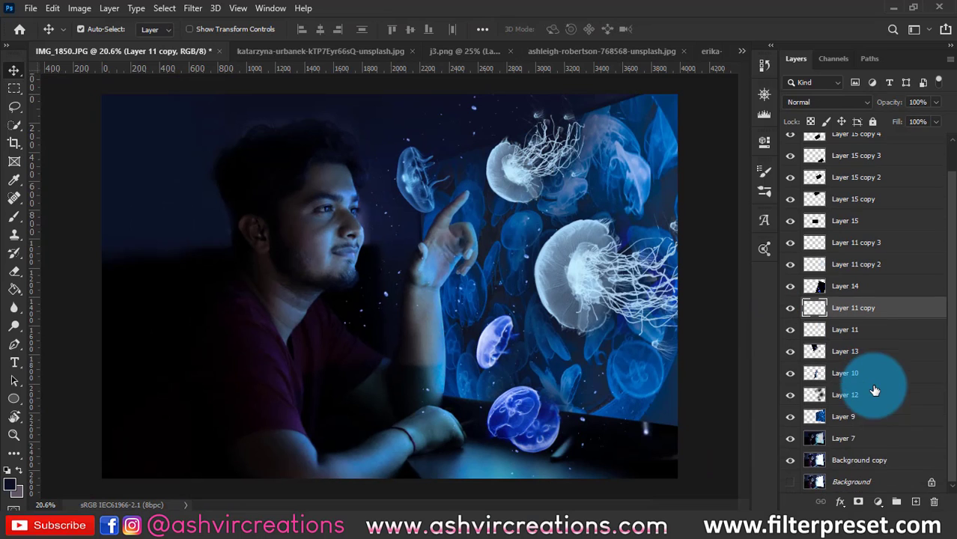
pyautogui.click(857, 444)
pyautogui.scroll(1, 846, 404)
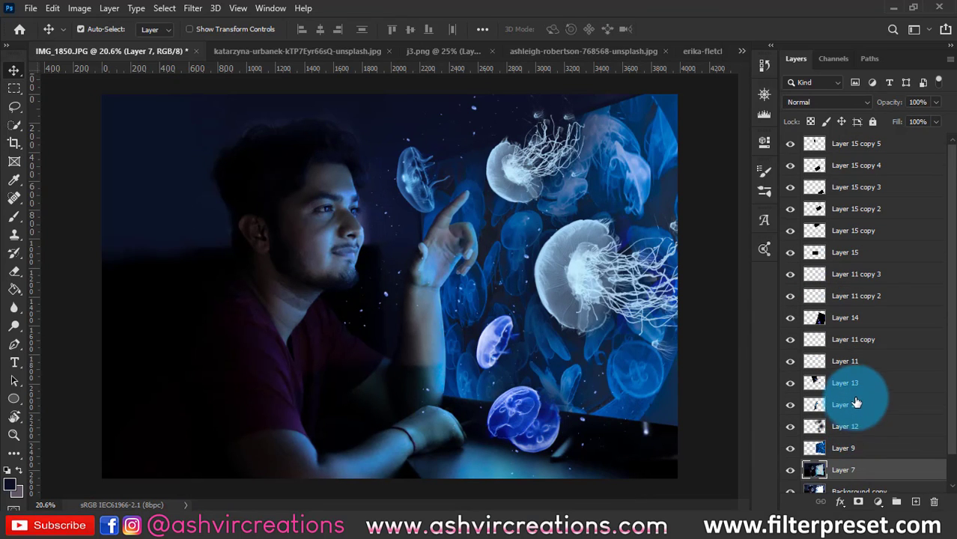
pyautogui.keyDown('shift'); pyautogui.click(871, 146); pyautogui.keyUp('shift')
pyautogui.rightClick(876, 171)
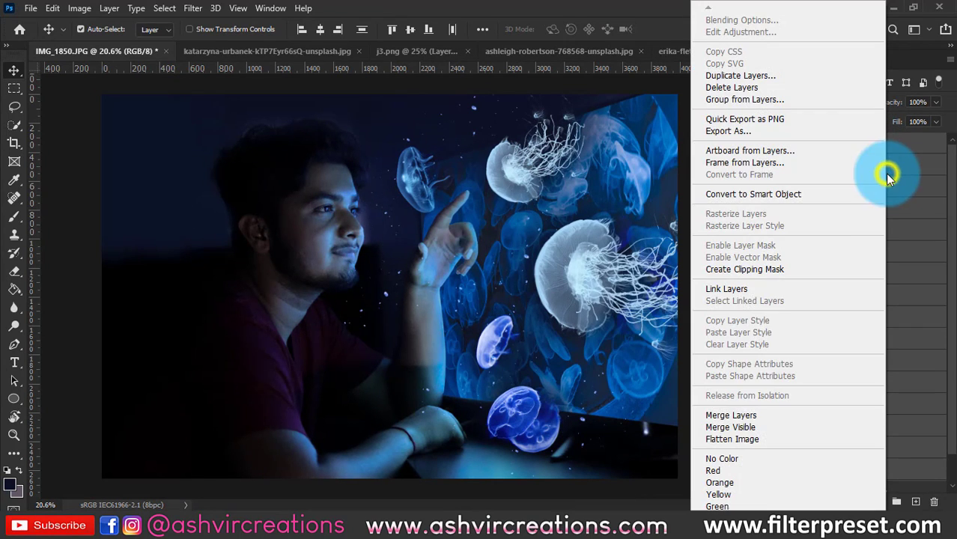
pyautogui.click(746, 416)
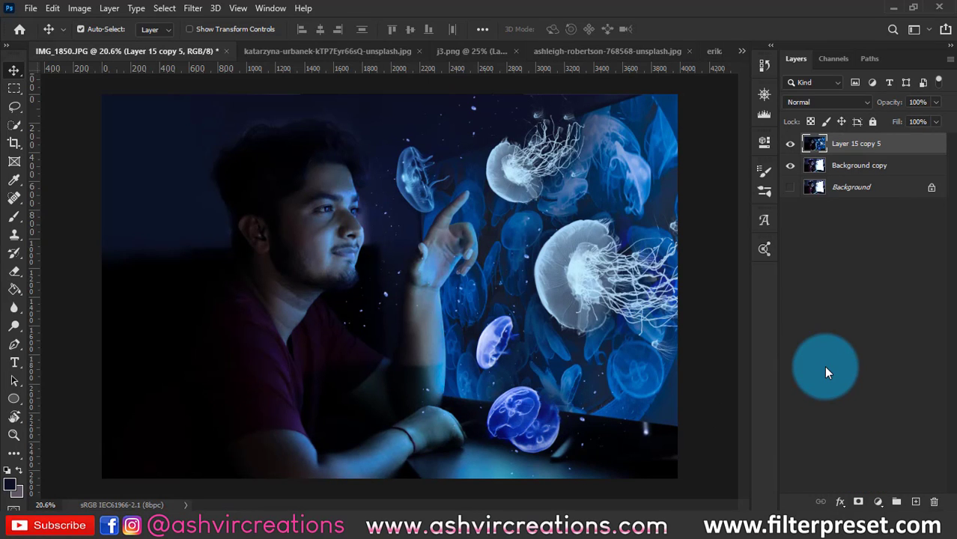
# - Try cropping the picture to a 4:5 ratio for saving a copy
pyautogui.press('c')
pyautogui.press('Return')
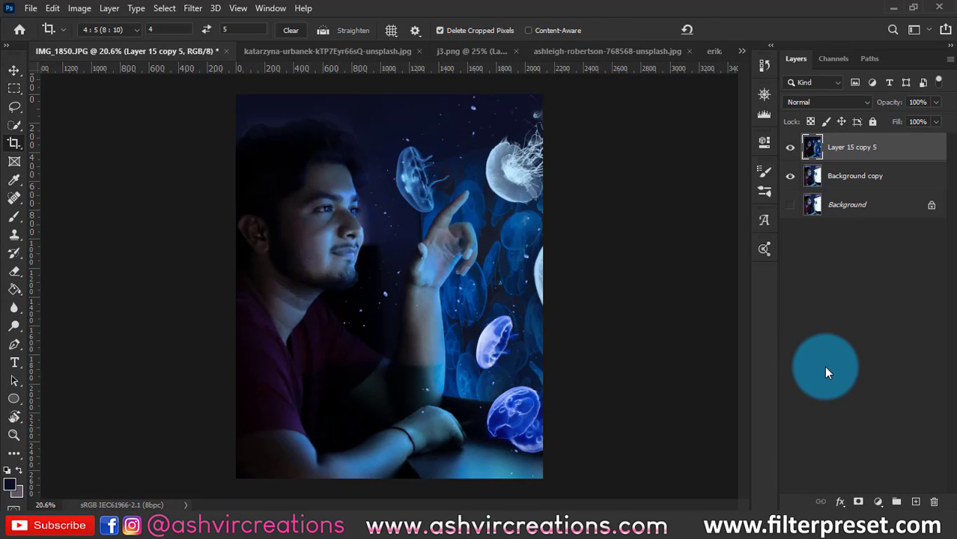
pyautogui.hotkey('ctrl', 'shift', 's')
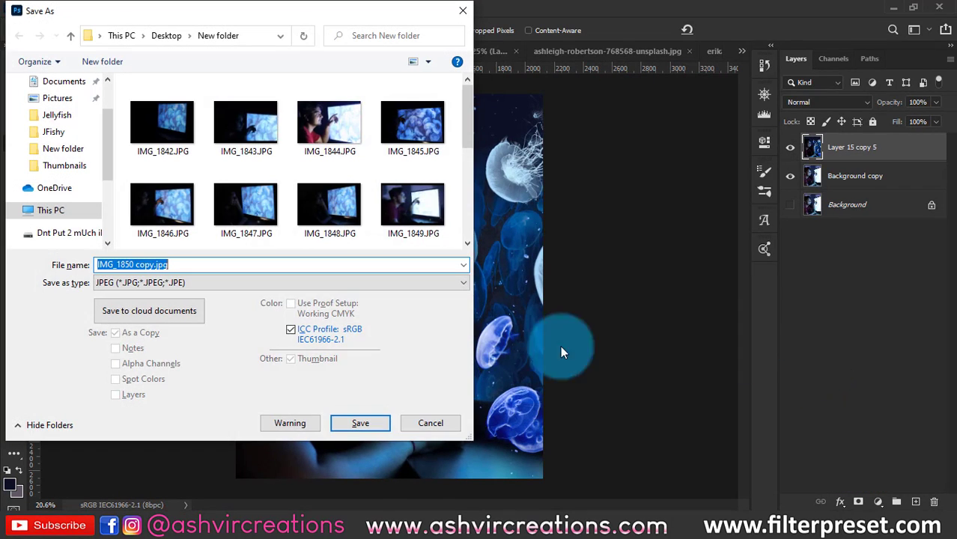
pyautogui.click(431, 423)
pyautogui.hotkey('ctrl', 'z')
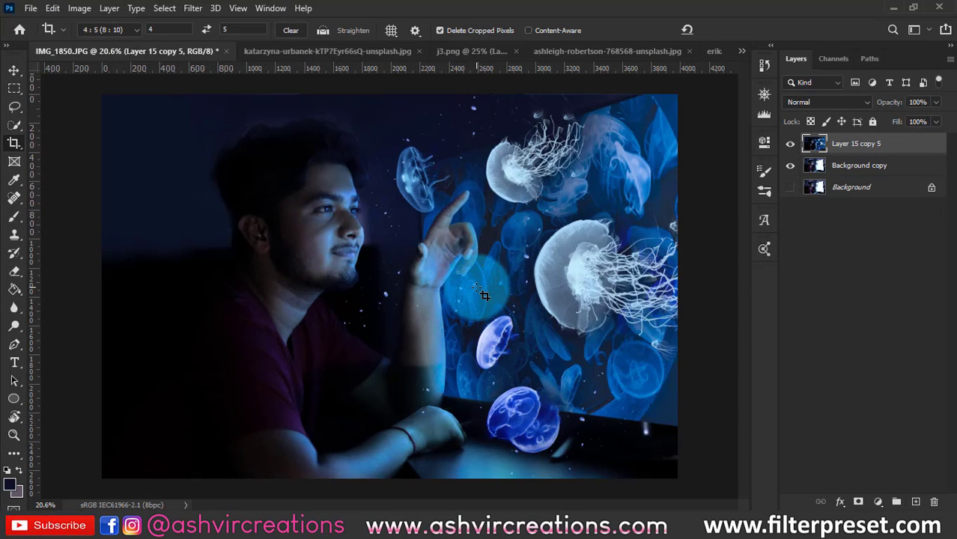
# - Clear the Crop tool's ratio and apply the crop at the full canvas bounds
pyautogui.click(290, 30)
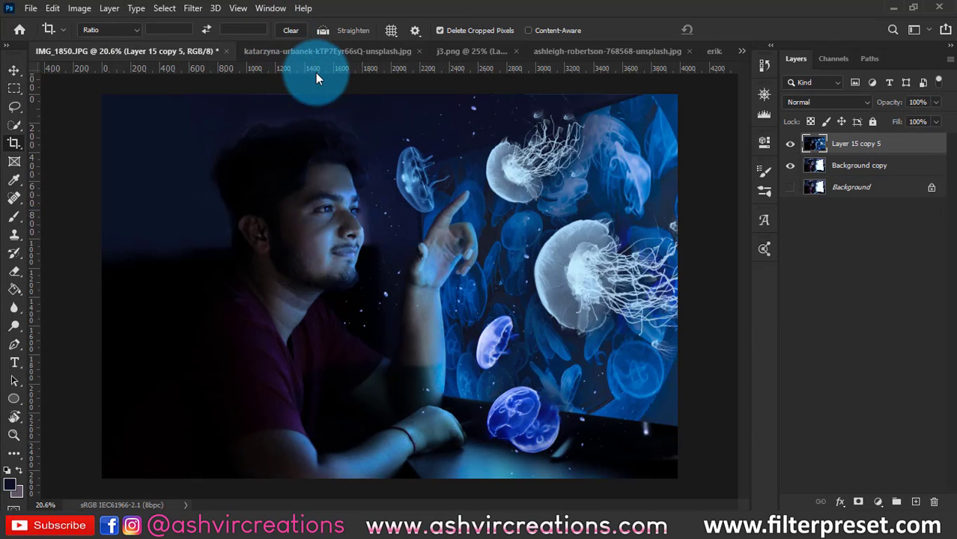
pyautogui.click(328, 119)
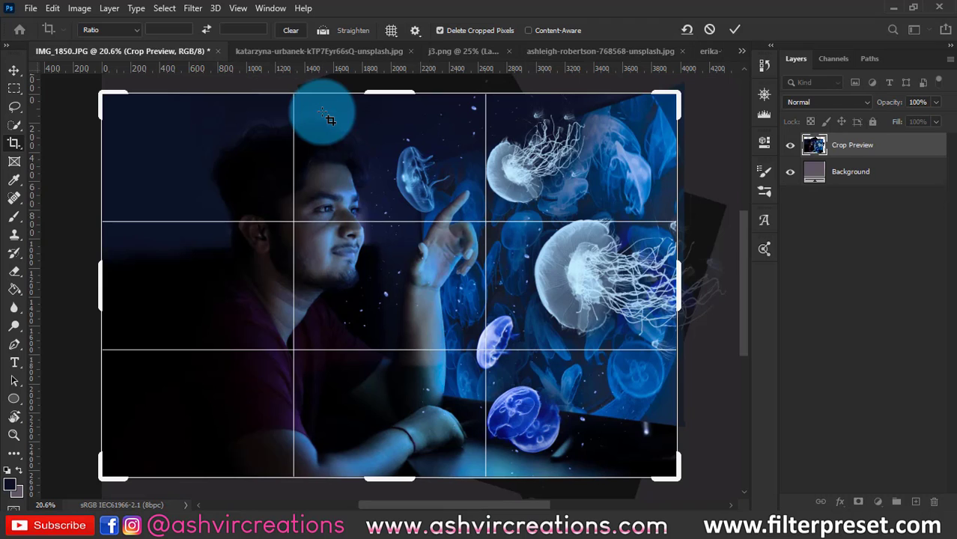
pyautogui.doubleClick(328, 118)
pyautogui.press('v')
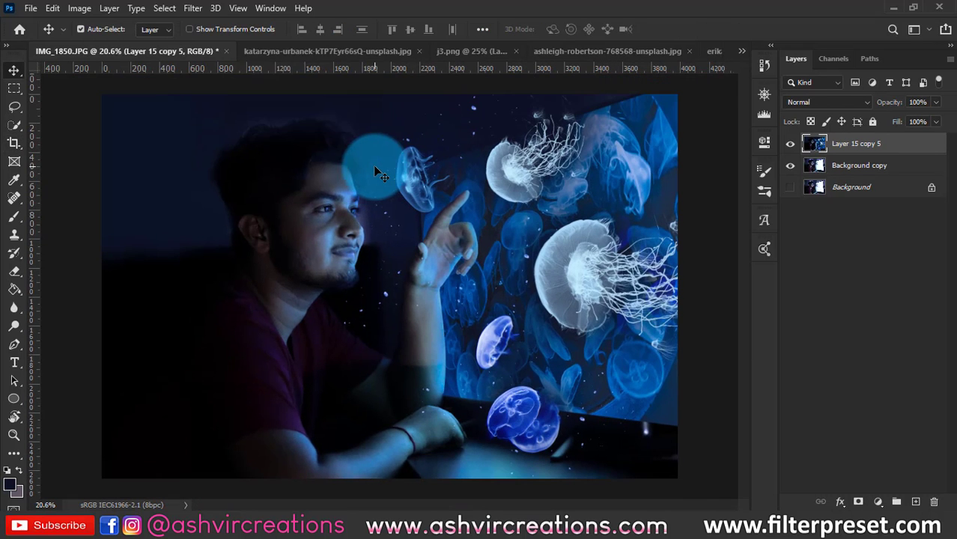
# - In the Camera Raw Filter, set Contrast +18, Highlights +15, Shadows -2, Whites +21, Blacks +9, Texture +1 and Clarity +15
pyautogui.click(193, 8)
pyautogui.click(213, 89)
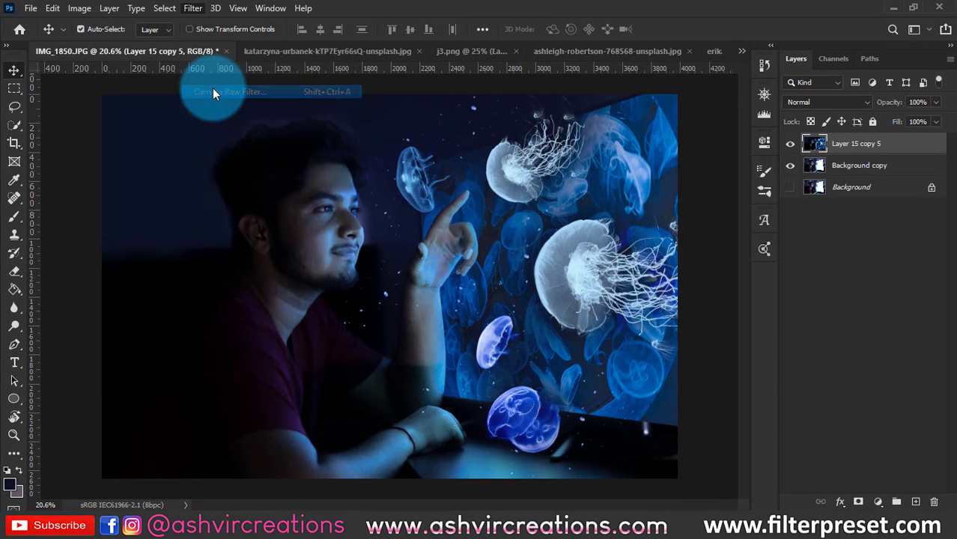
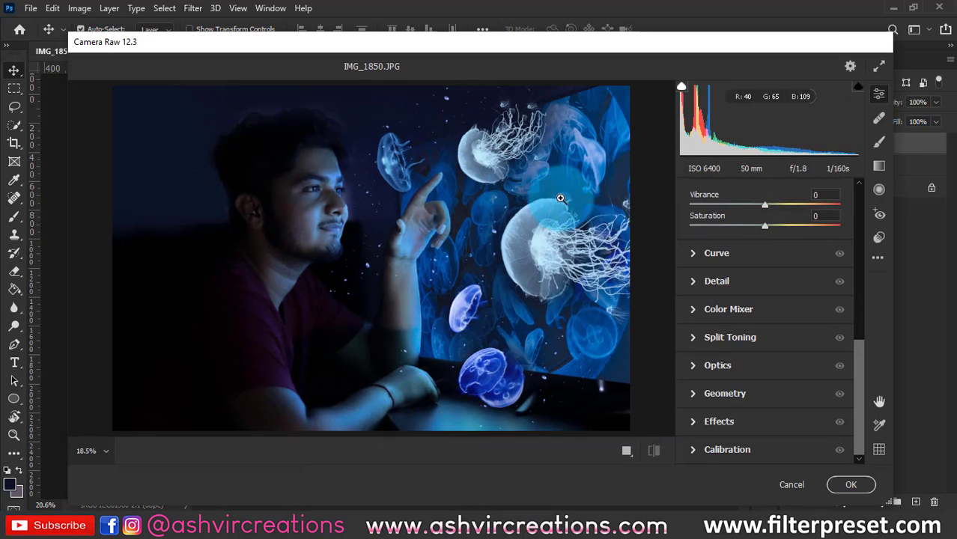
pyautogui.scroll(8, 790, 215)
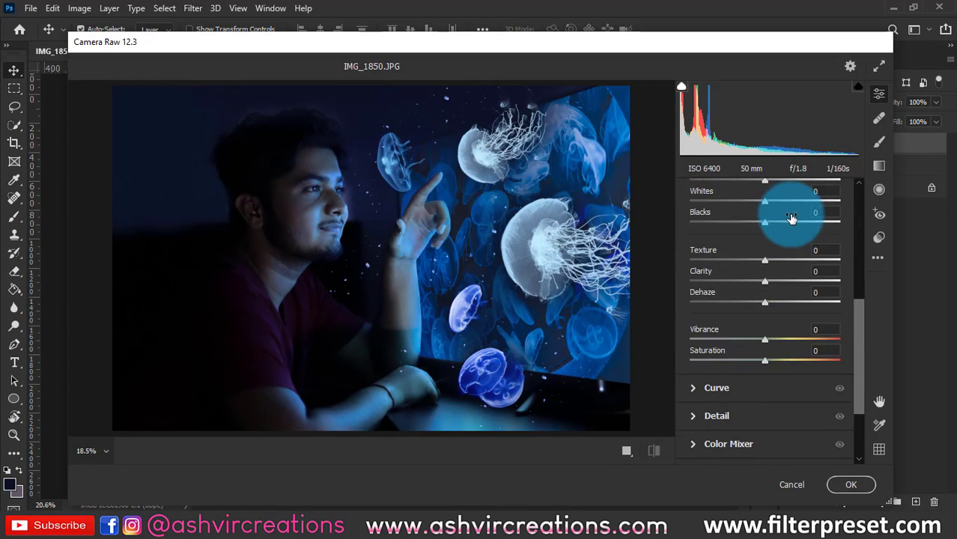
pyautogui.moveTo(764, 339); pyautogui.dragTo(774, 427)
pyautogui.scroll(-2, 798, 389)
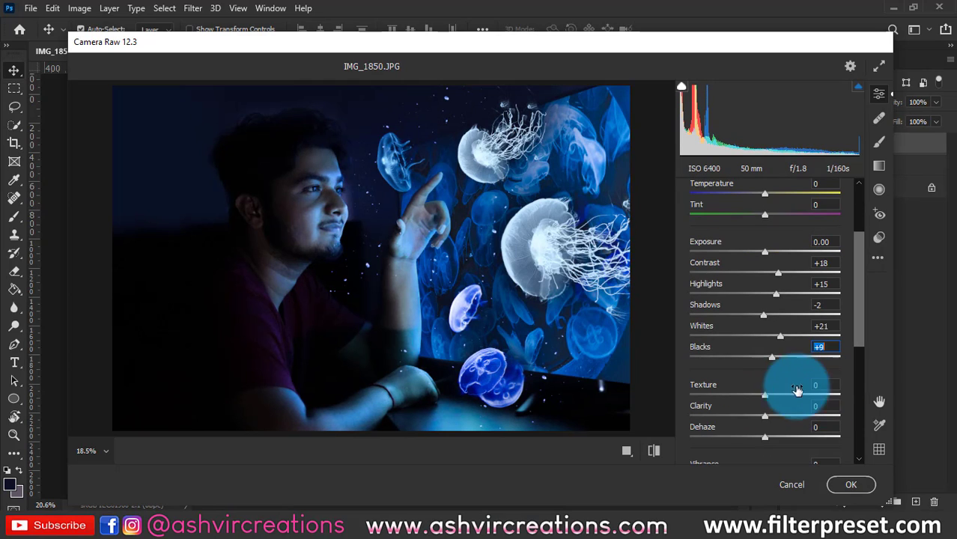
pyautogui.moveTo(765, 394); pyautogui.dragTo(777, 421)
pyautogui.scroll(-4, 816, 304)
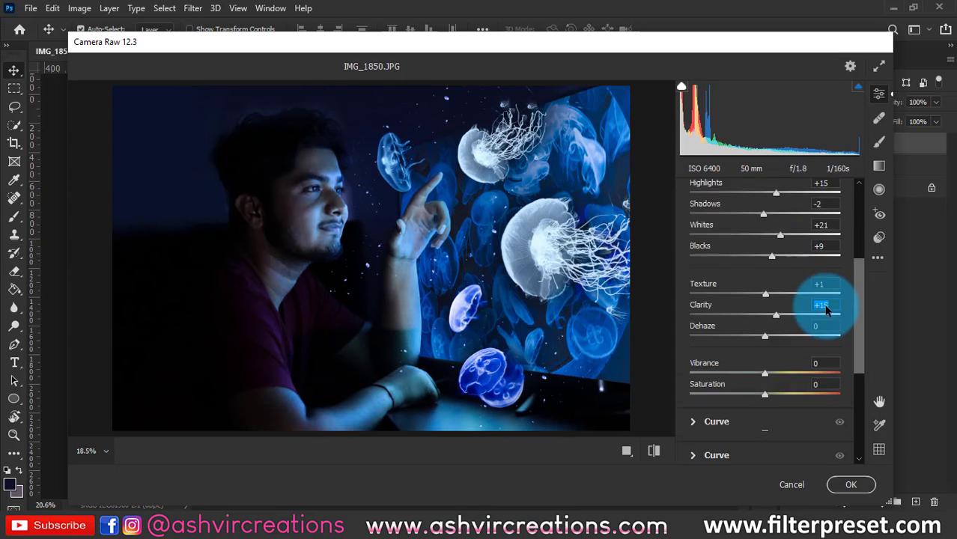
# - In the Camera Raw calibration, set the Blue Primary hue to -12 and adjust the Green Primary saturation
pyautogui.scroll(-4, 821, 311)
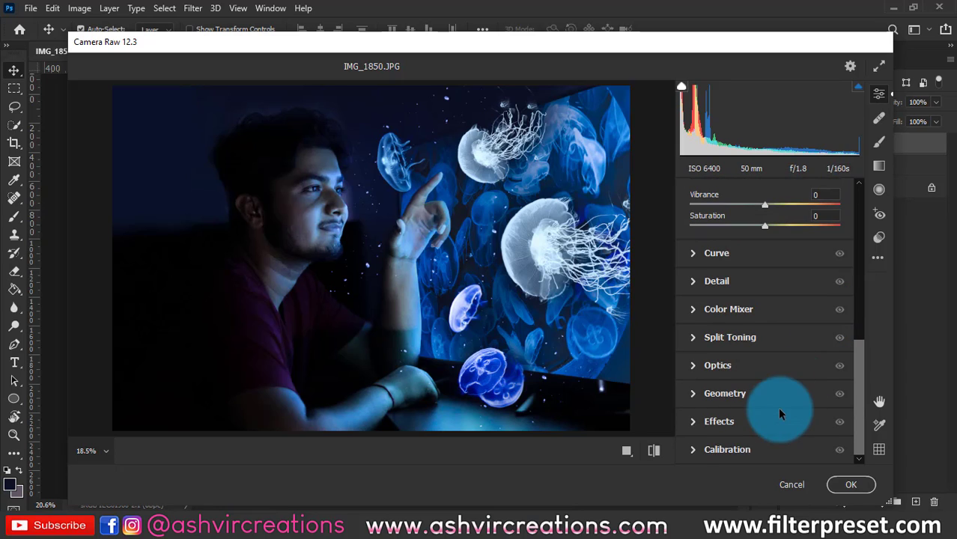
pyautogui.click(771, 443)
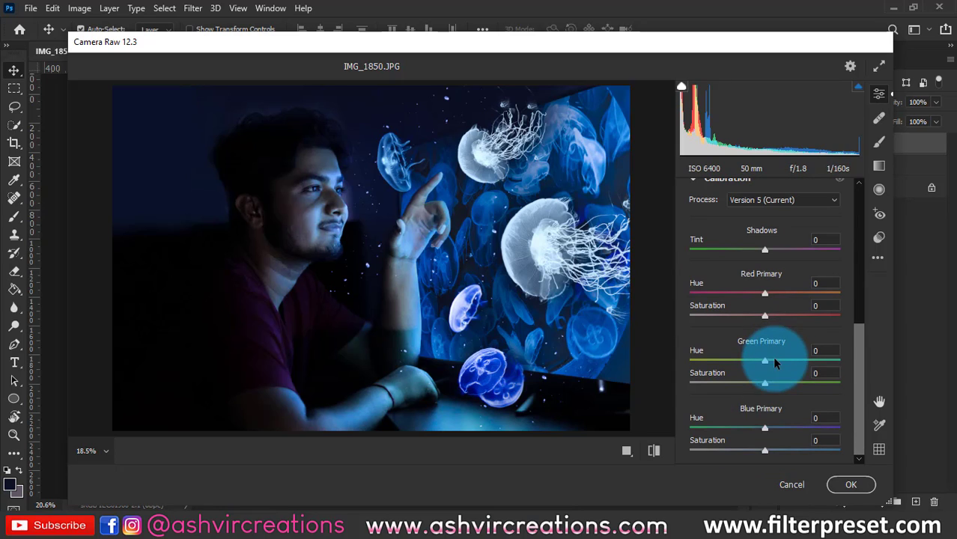
pyautogui.moveTo(765, 430); pyautogui.dragTo(770, 453)
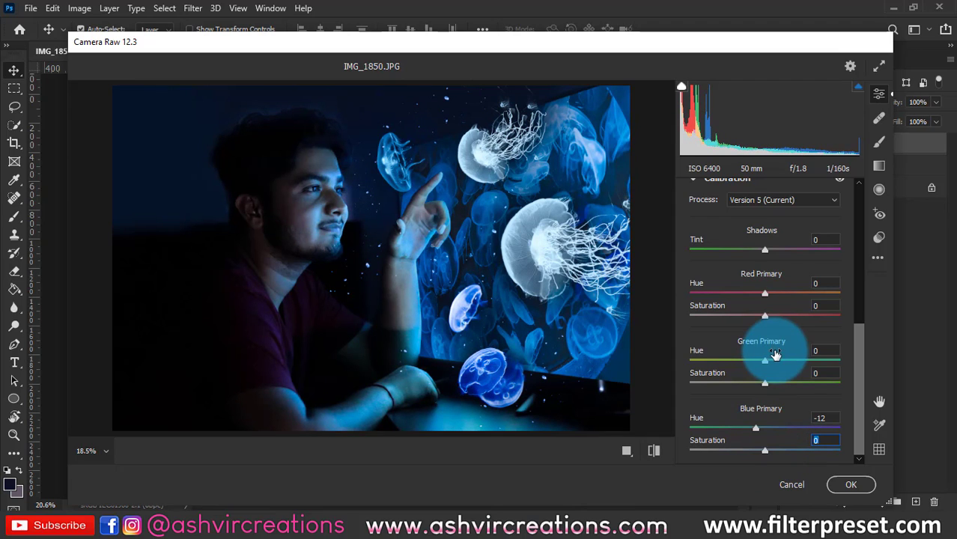
pyautogui.moveTo(765, 382)
pyautogui.mouseDown()
pyautogui.moveTo(781, 383)
pyautogui.moveTo(772, 385)
pyautogui.mouseUp()
# - Check the Camera Raw vignetting setting, keep it at 0, and apply the adjustments to Layer 15 copy 5
pyautogui.scroll(5, 793, 301)
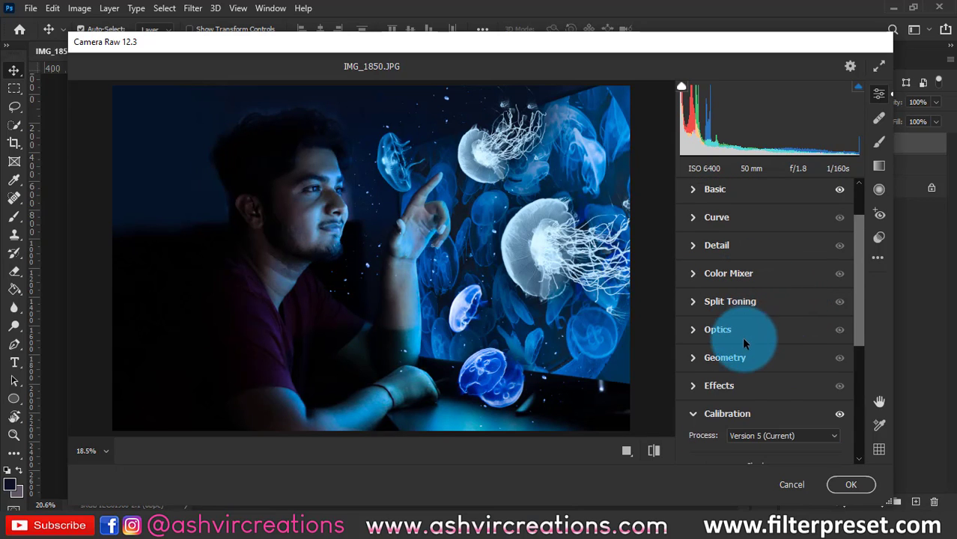
pyautogui.scroll(-1, 744, 345)
pyautogui.click(749, 350)
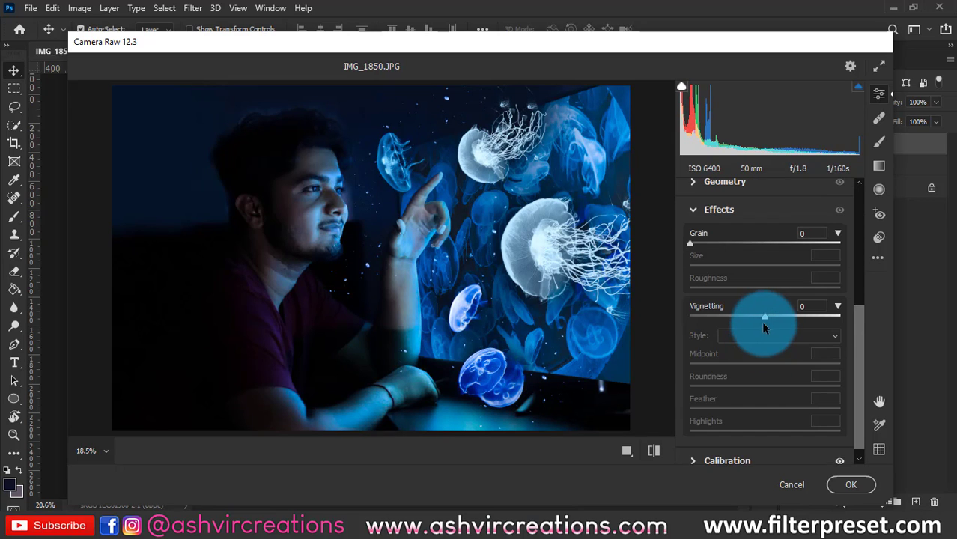
pyautogui.moveTo(763, 324)
pyautogui.mouseDown()
pyautogui.moveTo(758, 315)
pyautogui.moveTo(724, 318)
pyautogui.moveTo(763, 330)
pyautogui.mouseUp()
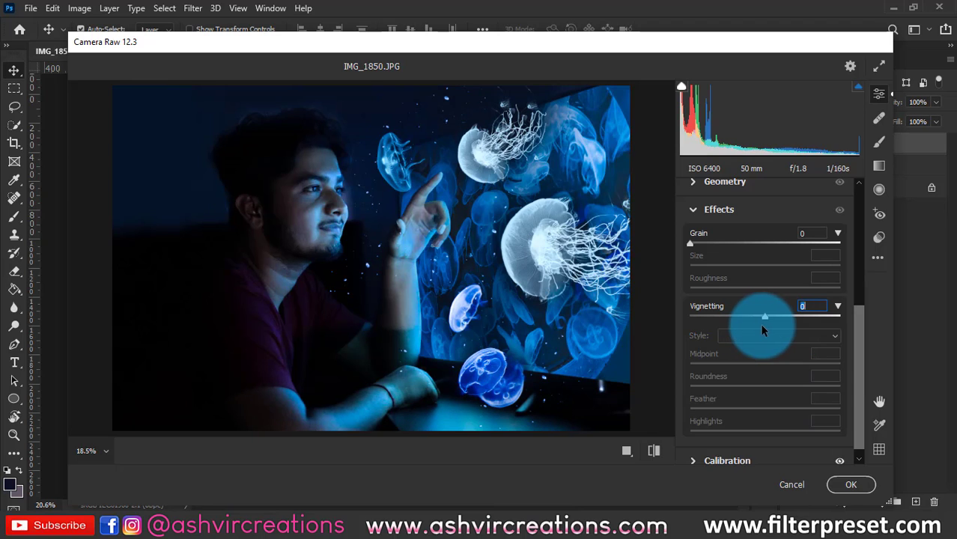
pyautogui.scroll(1, 794, 374)
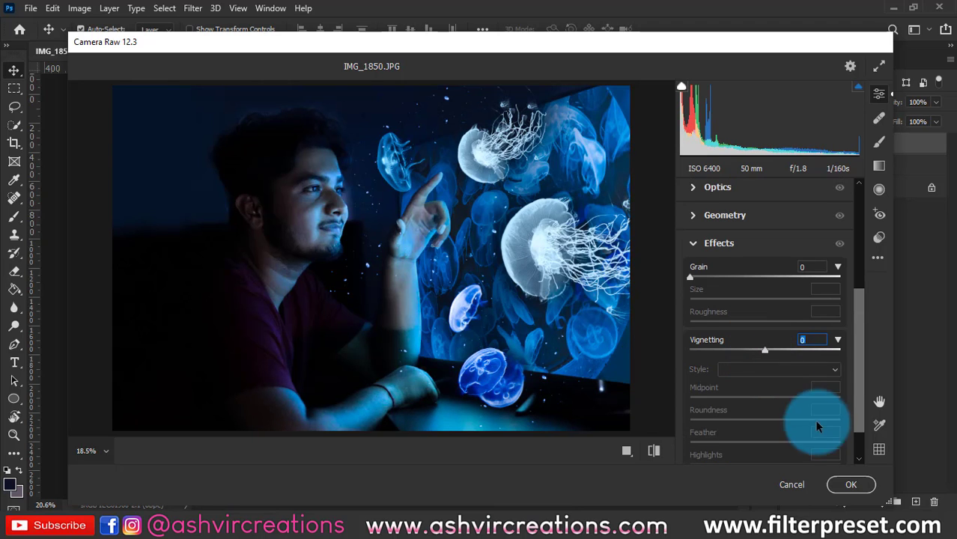
pyautogui.click(848, 484)
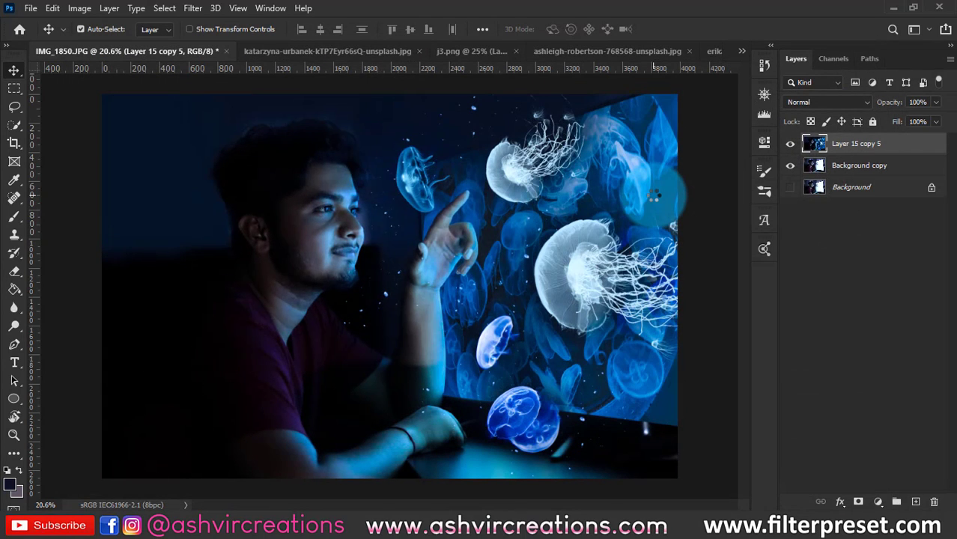
# - Duplicate Layer 15 copy 5, apply Camera Raw Vignetting -63, Midpoint 32, Roundness -14 and Feather 41 to the duplicate, and compare with it hidden
pyautogui.press('ctrl')
pyautogui.hotkey('ctrl', 'j')
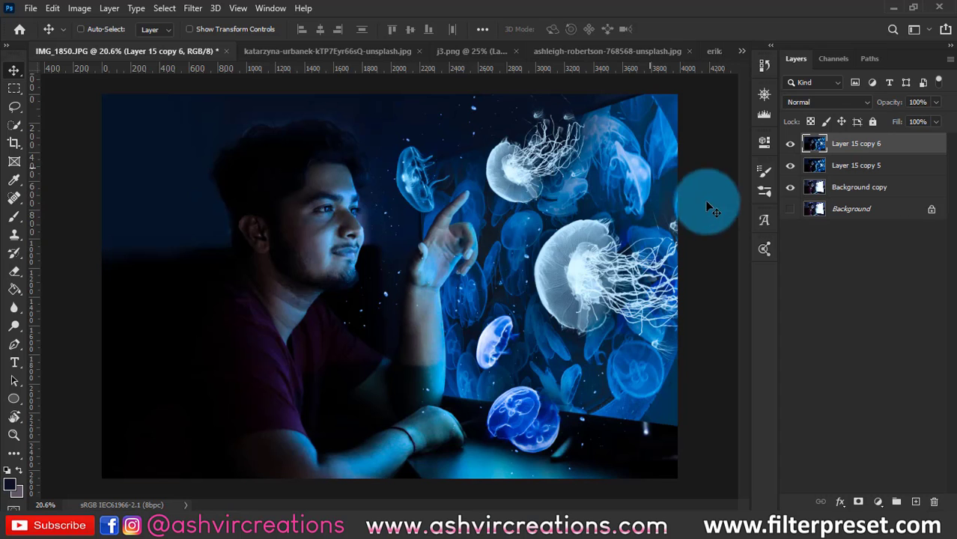
pyautogui.click(193, 8)
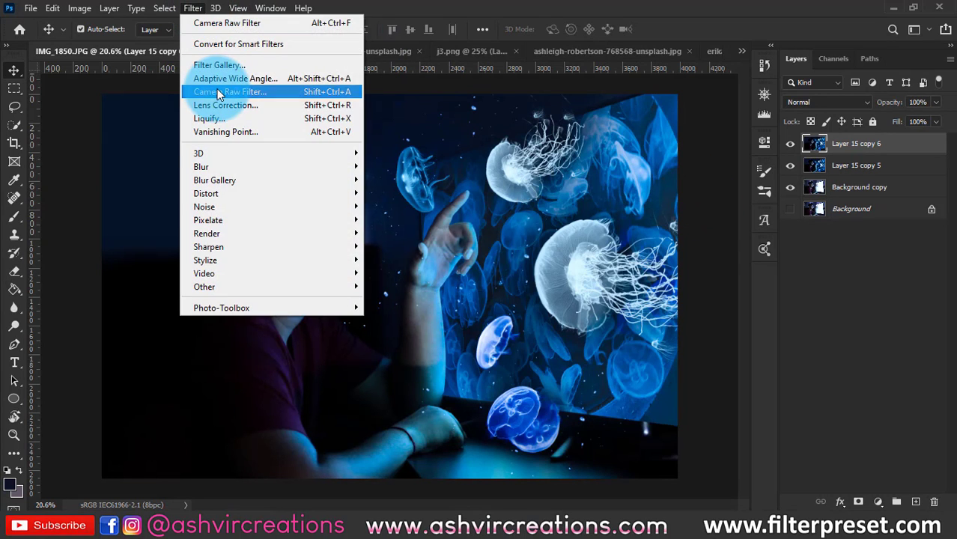
pyautogui.click(217, 91)
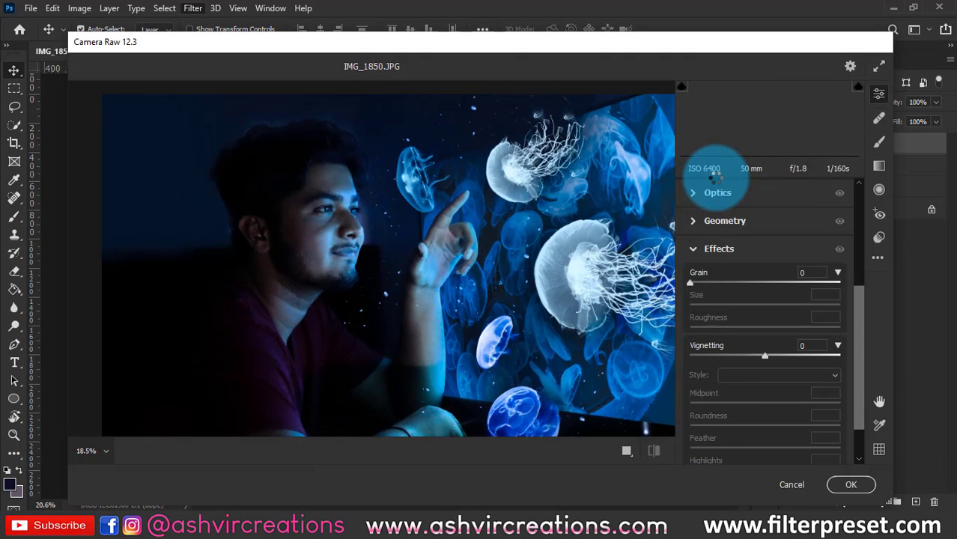
pyautogui.moveTo(762, 353); pyautogui.dragTo(717, 349)
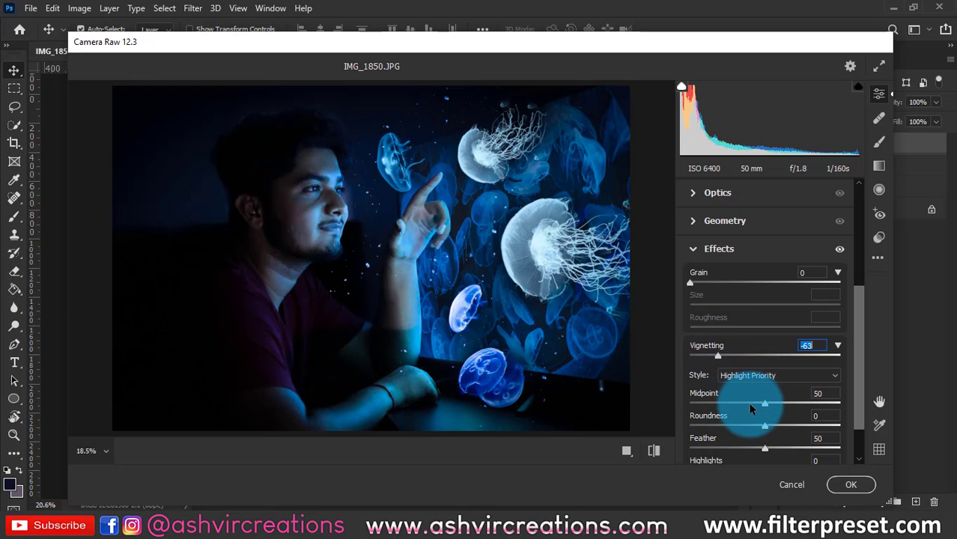
pyautogui.moveTo(764, 404); pyautogui.dragTo(737, 406)
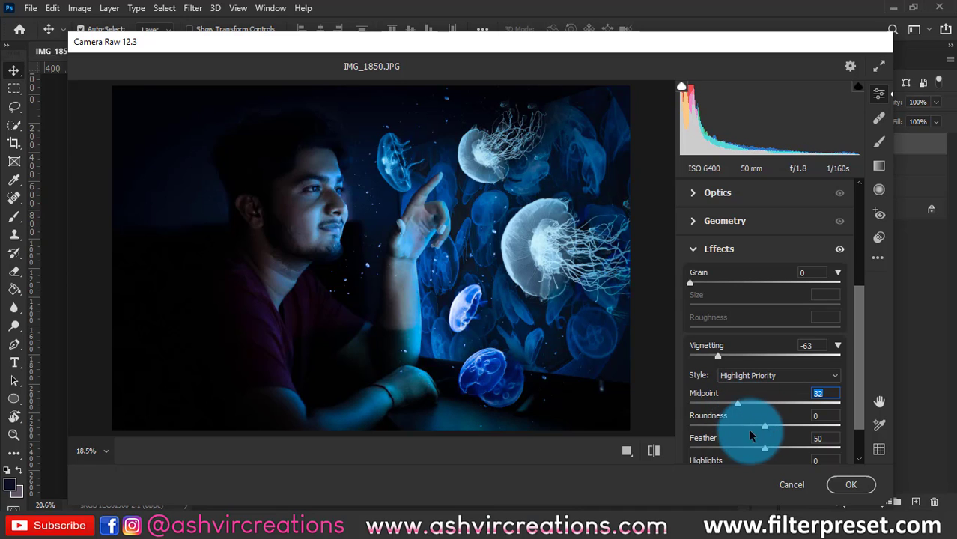
pyautogui.moveTo(751, 426); pyautogui.dragTo(752, 446)
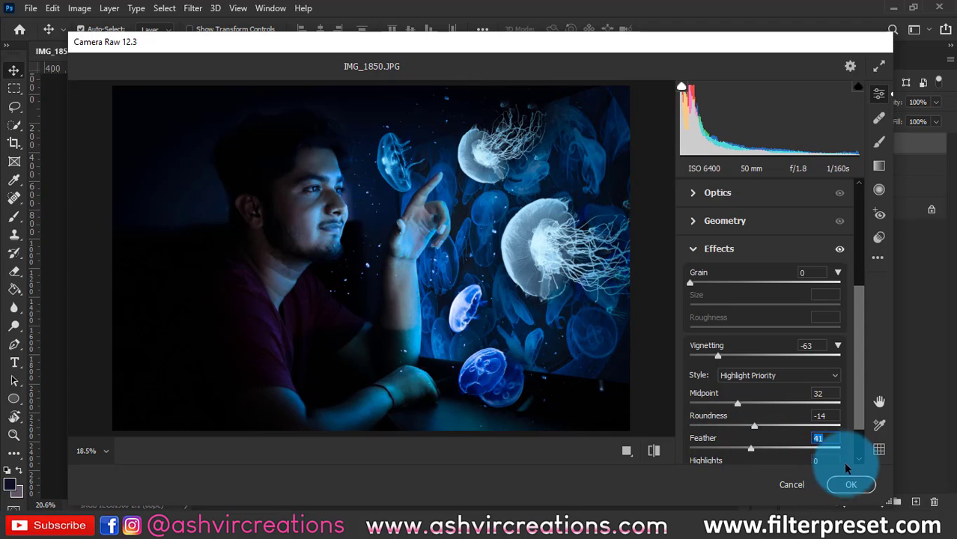
pyautogui.click(849, 482)
pyautogui.scroll(-1, 682, 207)
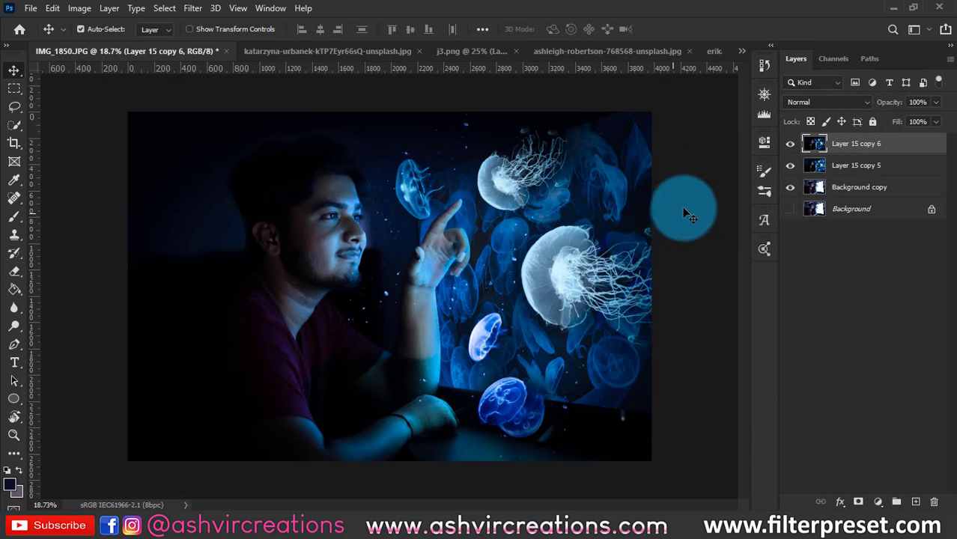
pyautogui.click(791, 145)
pyautogui.click(791, 145)
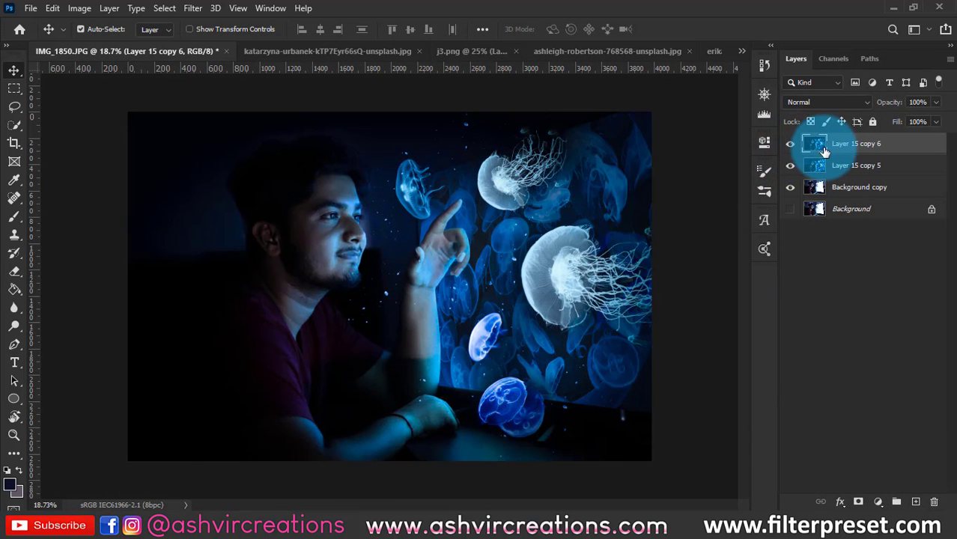
# - Add a layer mask to Layer 15 copy 6 and paint black over the man's chest with a large soft brush at 53% opacity
pyautogui.click(858, 500)
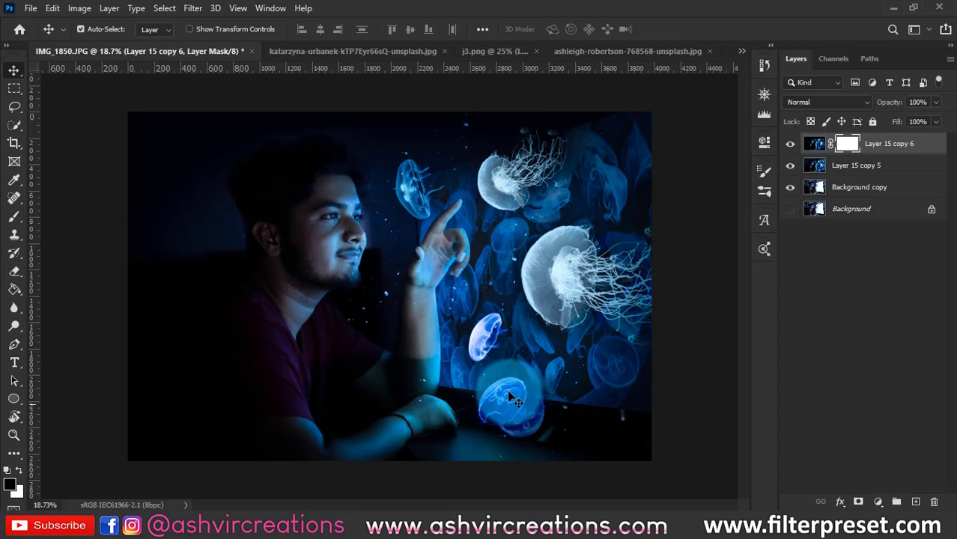
pyautogui.press('b')
pyautogui.press(']')
pyautogui.press(']')
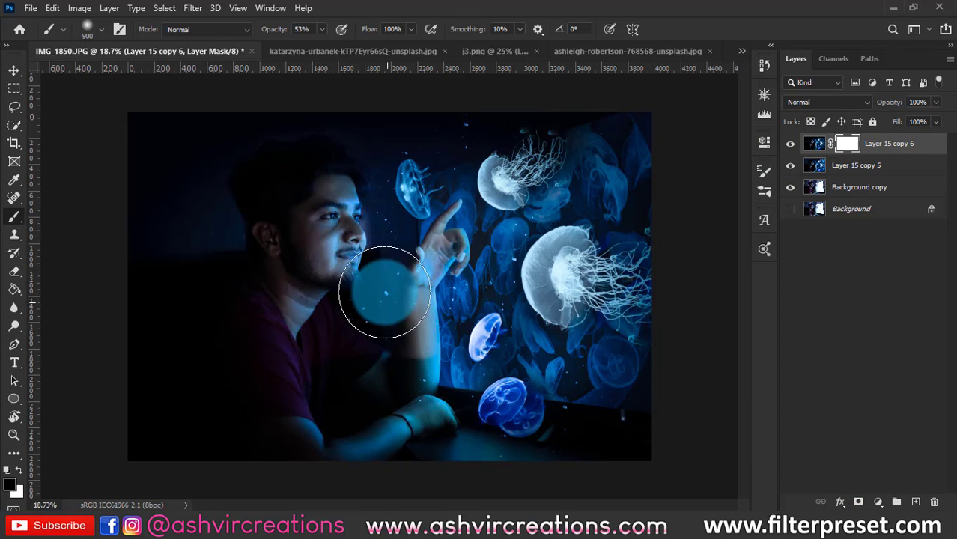
pyautogui.moveTo(349, 255)
pyautogui.mouseDown()
pyautogui.moveTo(299, 399)
pyautogui.moveTo(260, 426)
pyautogui.moveTo(319, 390)
pyautogui.mouseUp()
# - Set the brush opacity to 100% and paint black on Layer 15 copy 6's mask over the arm, desk and jellyfish screen with an enlarged brush
pyautogui.moveTo(274, 29); pyautogui.dragTo(424, 59)
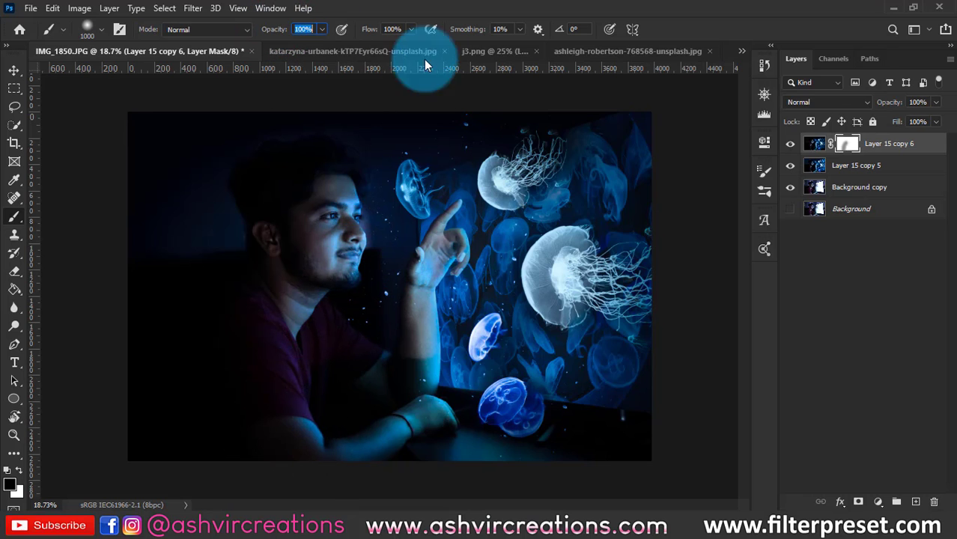
pyautogui.moveTo(287, 376)
pyautogui.mouseDown()
pyautogui.moveTo(296, 414)
pyautogui.moveTo(389, 451)
pyautogui.mouseUp()
pyautogui.moveTo(573, 395)
pyautogui.mouseDown()
pyautogui.moveTo(417, 421)
pyautogui.moveTo(705, 436)
pyautogui.mouseUp()
pyautogui.press(']')
pyautogui.press(']')
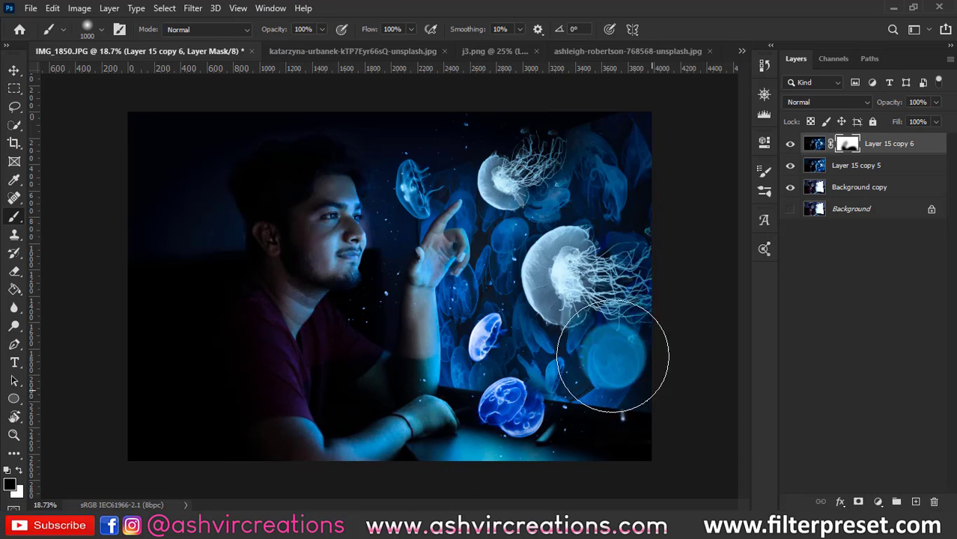
pyautogui.moveTo(431, 311)
pyautogui.mouseDown()
pyautogui.moveTo(387, 277)
pyautogui.moveTo(382, 249)
pyautogui.moveTo(469, 237)
pyautogui.moveTo(448, 211)
pyautogui.moveTo(485, 204)
pyautogui.moveTo(532, 156)
pyautogui.moveTo(491, 150)
pyautogui.moveTo(459, 123)
pyautogui.moveTo(600, 121)
pyautogui.moveTo(502, 148)
pyautogui.moveTo(432, 115)
pyautogui.moveTo(475, 150)
pyautogui.moveTo(442, 193)
pyautogui.moveTo(423, 201)
pyautogui.moveTo(647, 187)
pyautogui.moveTo(559, 142)
pyautogui.moveTo(672, 281)
pyautogui.moveTo(642, 536)
pyautogui.moveTo(552, 353)
pyautogui.moveTo(712, 335)
pyautogui.moveTo(533, 368)
pyautogui.moveTo(595, 197)
pyautogui.moveTo(645, 132)
pyautogui.mouseUp()
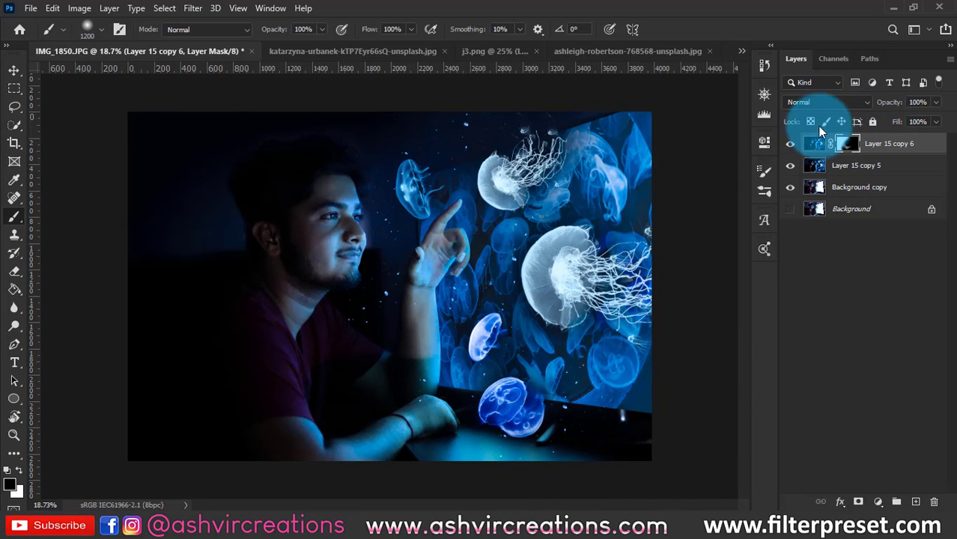
# - Compare the image with Layer 15 copy 6 hidden and shown, and set that layer's opacity to 73%
pyautogui.click(791, 144)
pyautogui.click(791, 145)
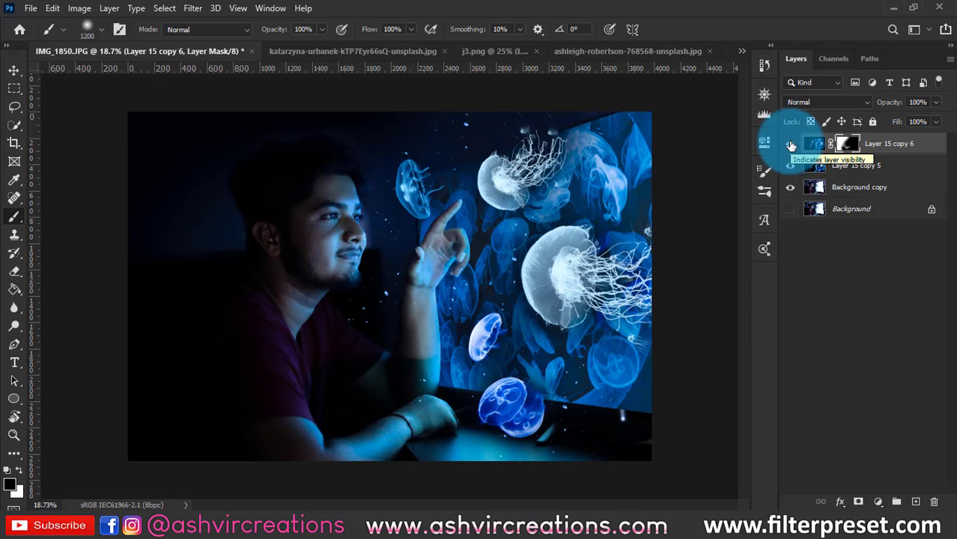
pyautogui.click(791, 145)
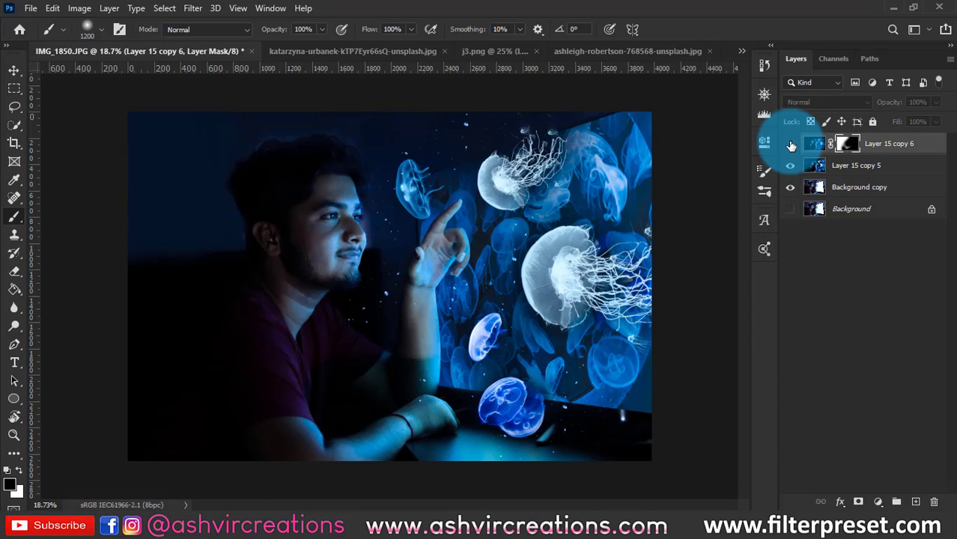
pyautogui.click(791, 146)
pyautogui.click(791, 145)
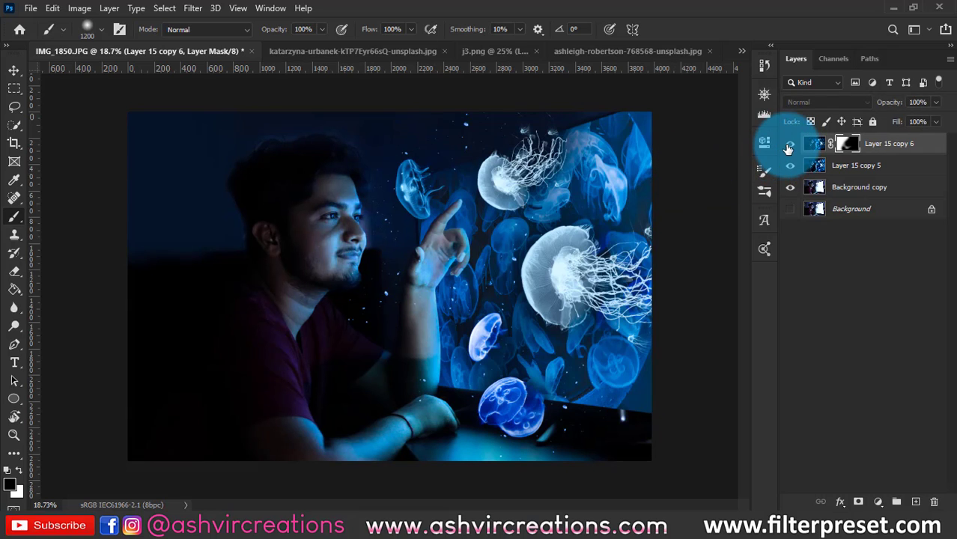
pyautogui.moveTo(889, 102); pyautogui.dragTo(865, 97)
# - Merge Layer 15 copy 6 and Layer 15 copy 5 into one layer
pyautogui.keyDown('ctrl'); pyautogui.click(861, 165); pyautogui.keyUp('ctrl')
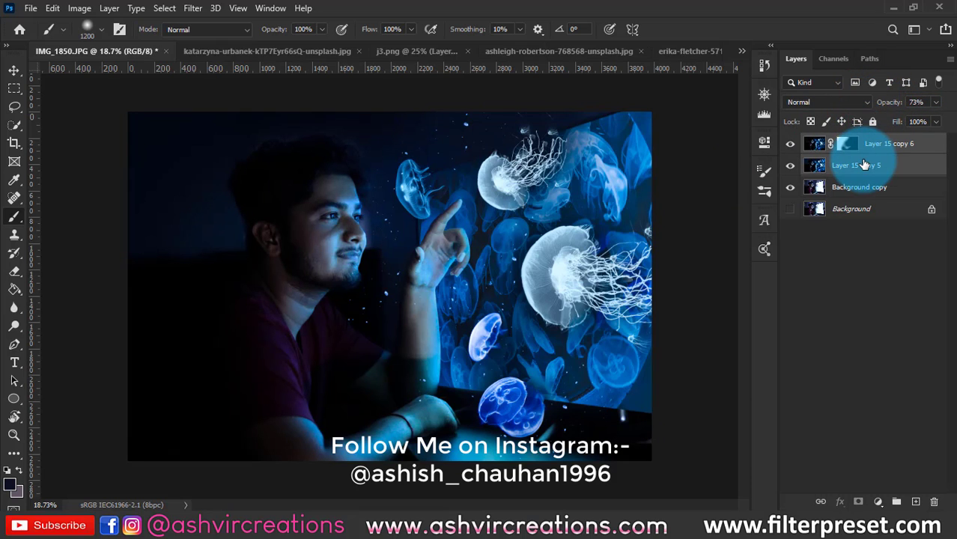
pyautogui.rightClick(864, 164)
pyautogui.click(707, 415)
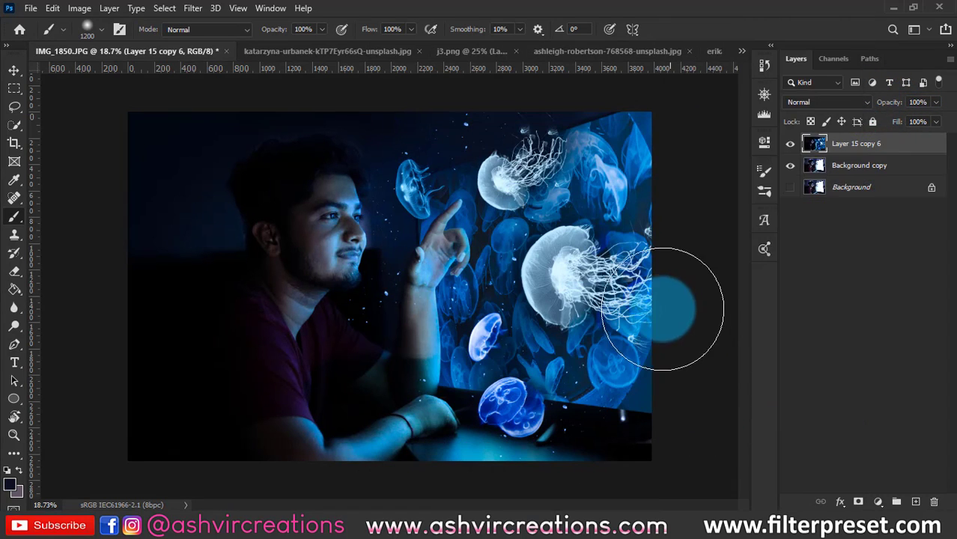
# - Sharpen the merged layer using Unsharp Mask with Amount 64%, Radius 2.3 pixels and Threshold 0 levels
pyautogui.press('v')
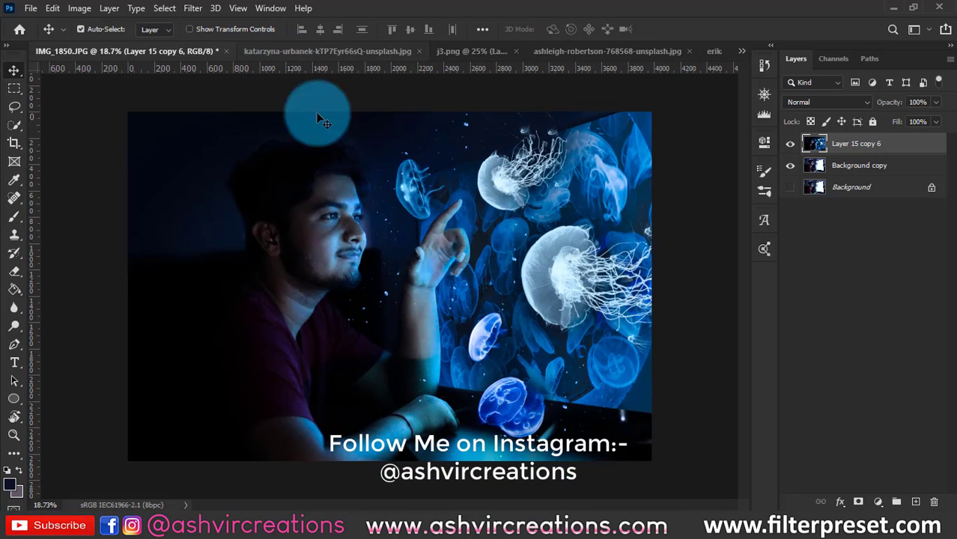
pyautogui.click(199, 9)
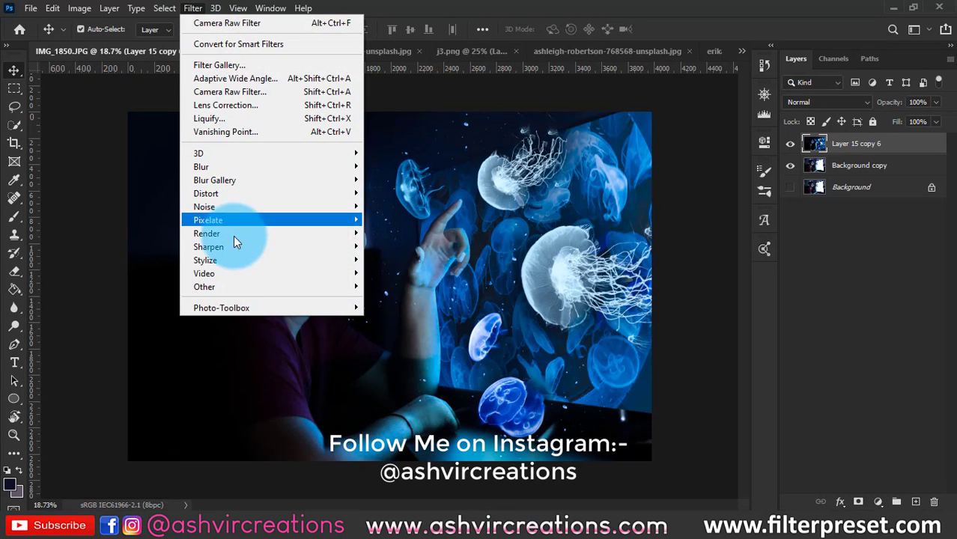
pyautogui.moveTo(331, 247)
pyautogui.click(397, 313)
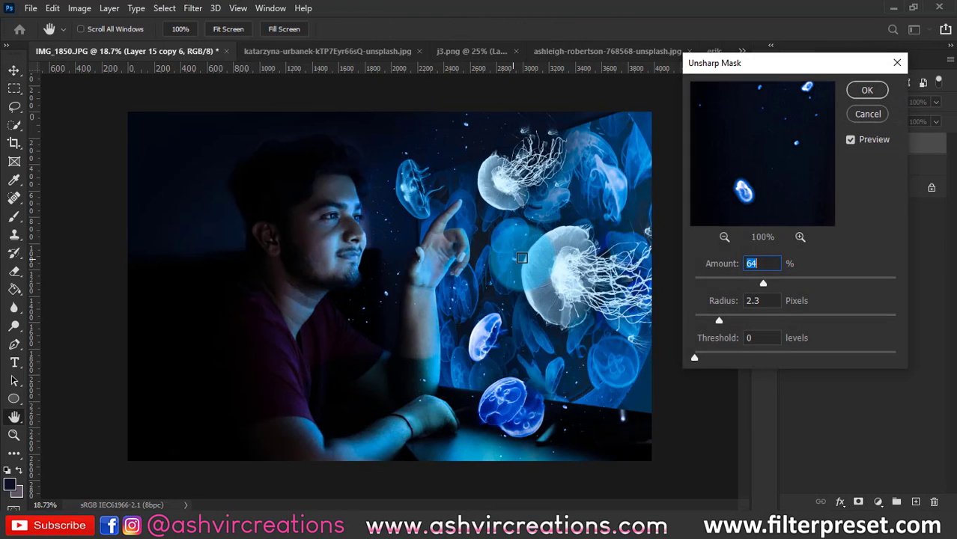
pyautogui.click(861, 90)
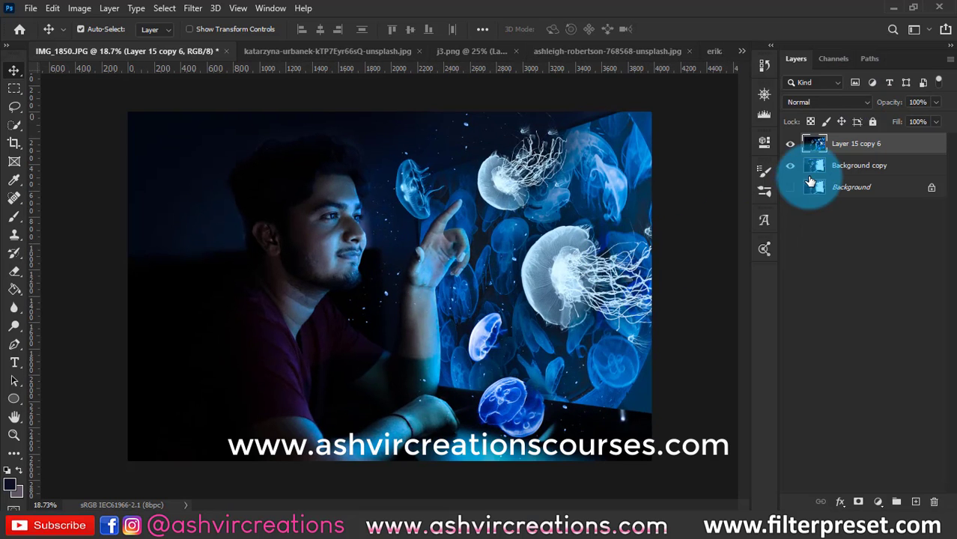
# - Hide Background copy, show the original Background, and compare it with the finished composite by toggling Layer 15 copy 6's visibility
pyautogui.click(790, 144)
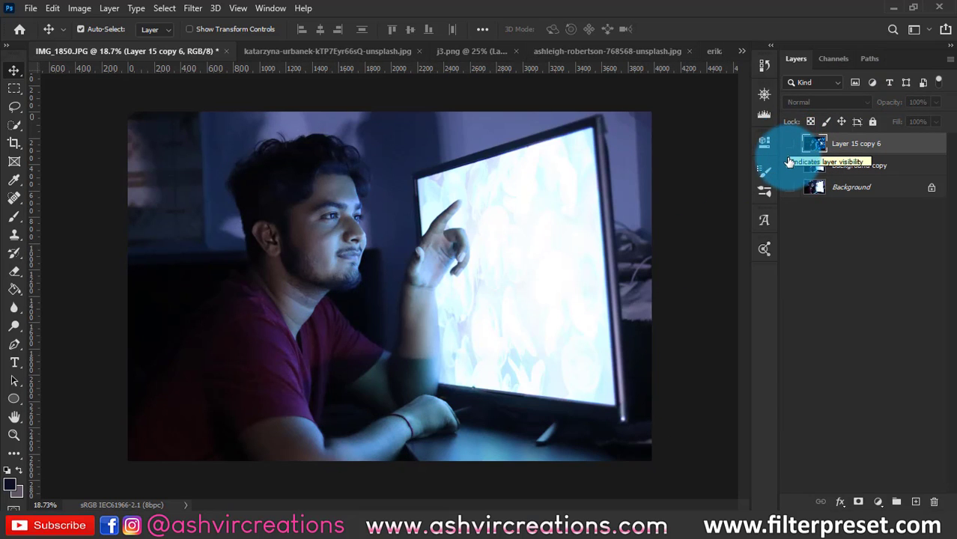
pyautogui.click(790, 165)
pyautogui.click(790, 187)
pyautogui.click(790, 145)
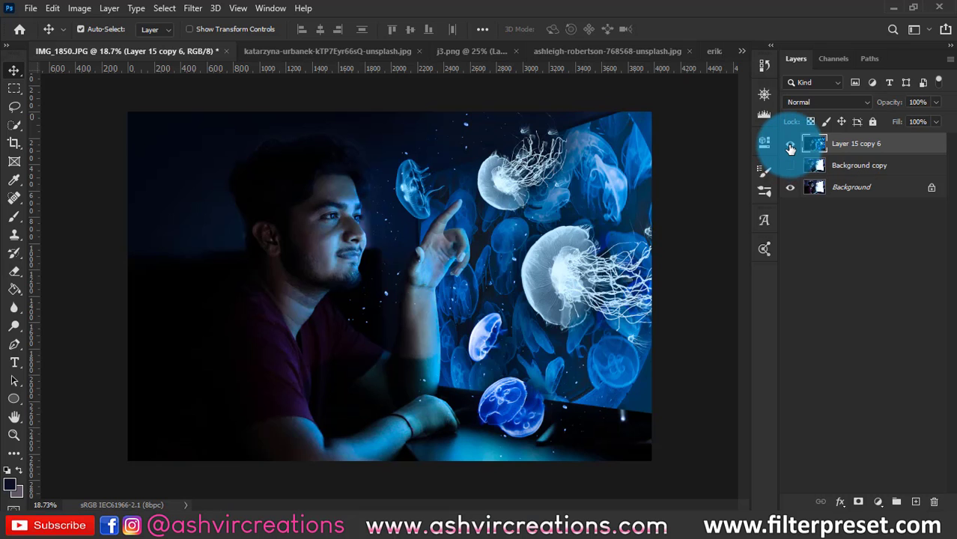
pyautogui.click(790, 147)
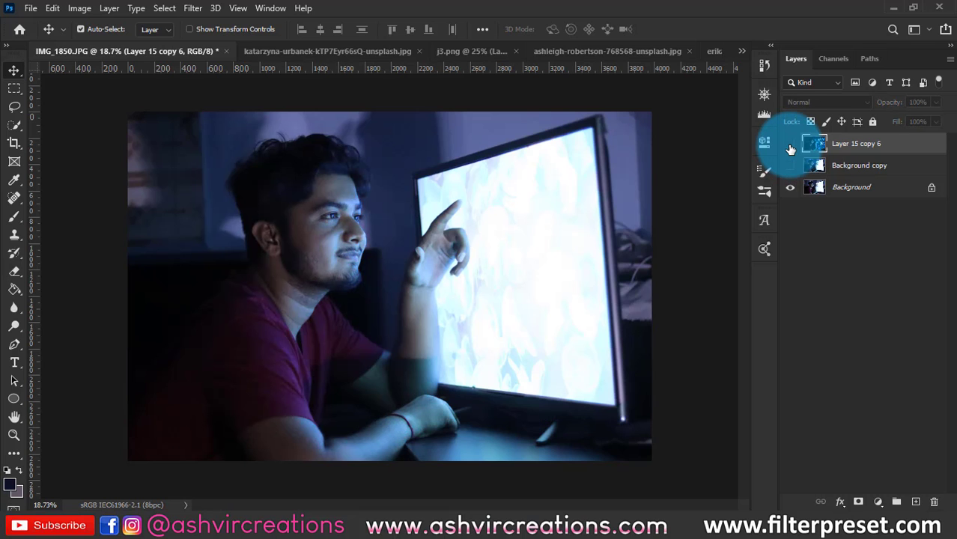
pyautogui.click(790, 147)
pyautogui.click(790, 147)
pyautogui.click(790, 147)
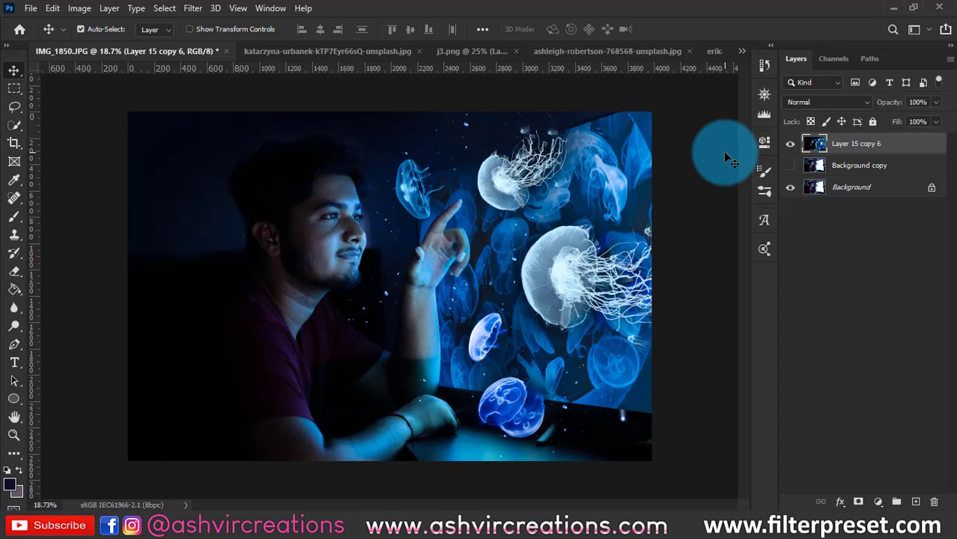